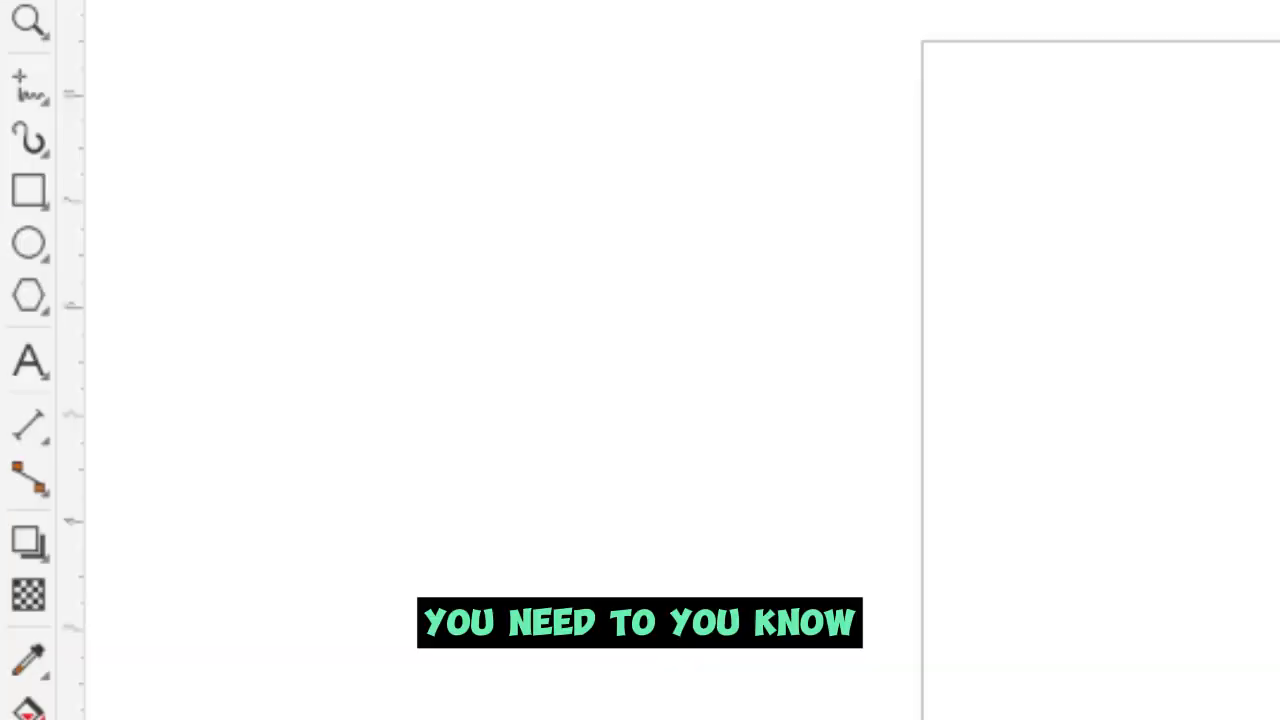
# Draw a perfect circle about 5.14 inches in diameter with the Ellipse tool and move it near the page's centre, slightly above the middle
pyautogui.click(17, 275)
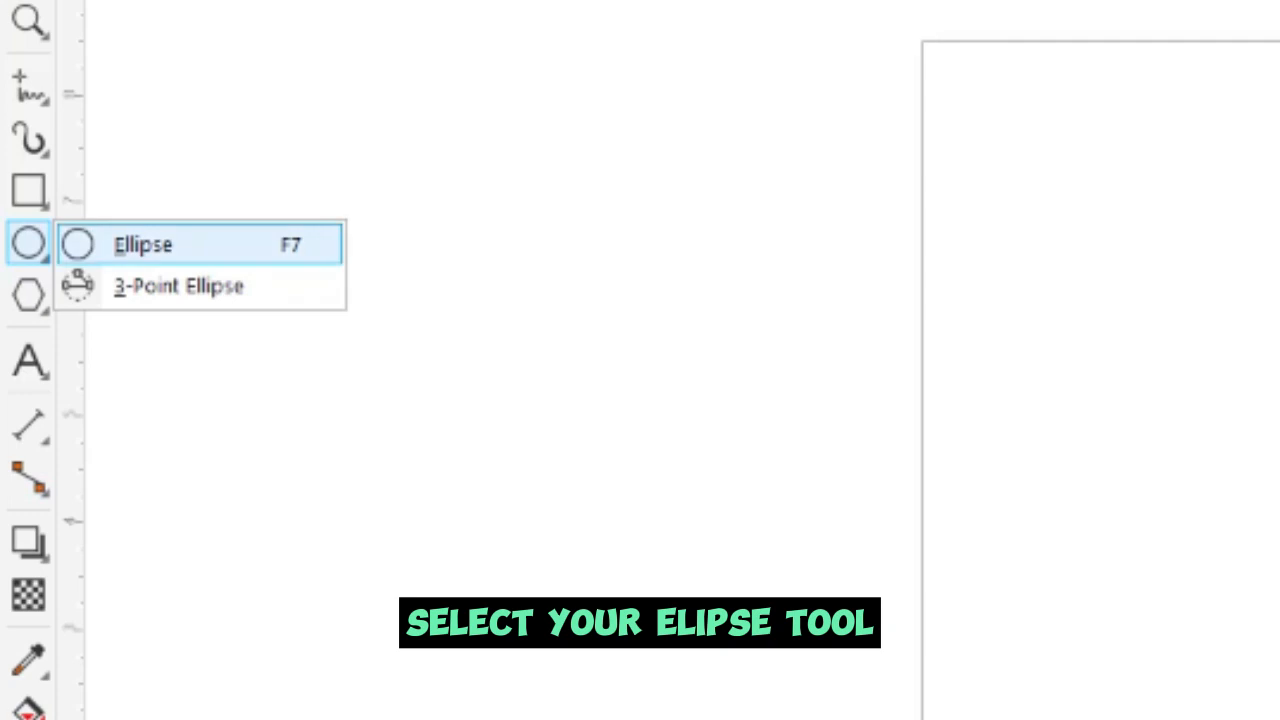
pyautogui.click(143, 244)
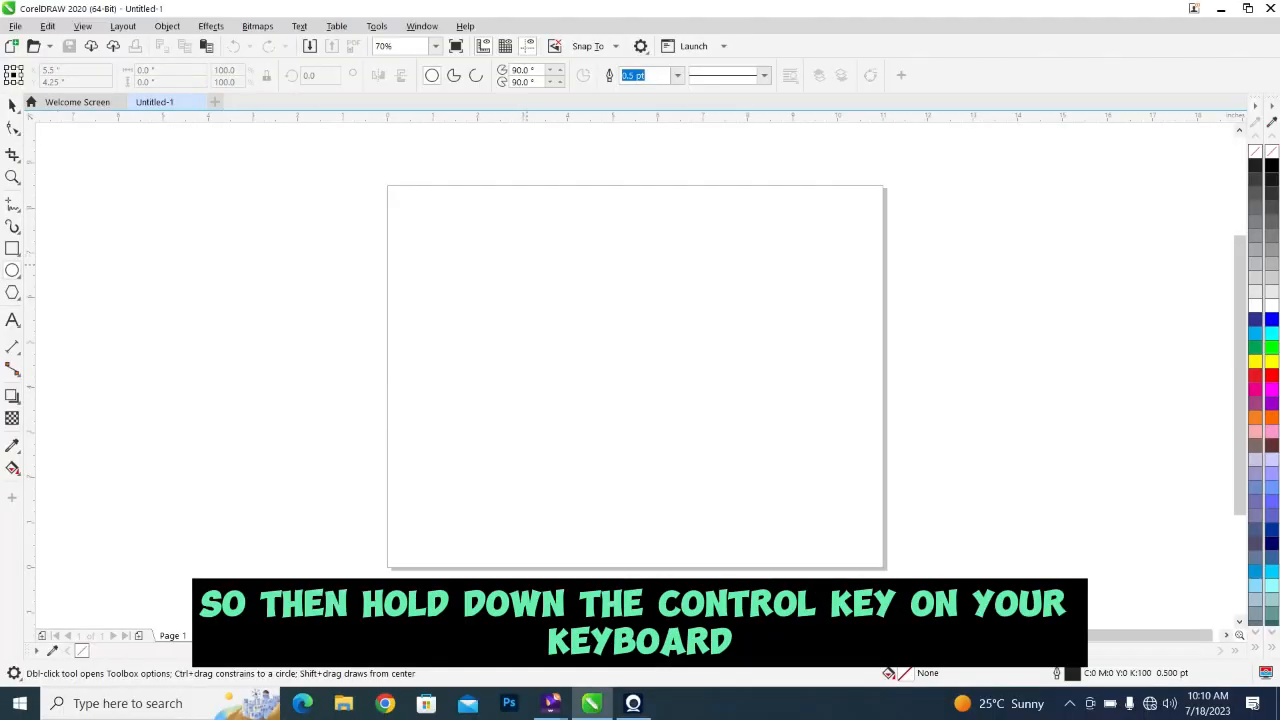
pyautogui.moveTo(527, 265); pyautogui.dragTo(872, 628)
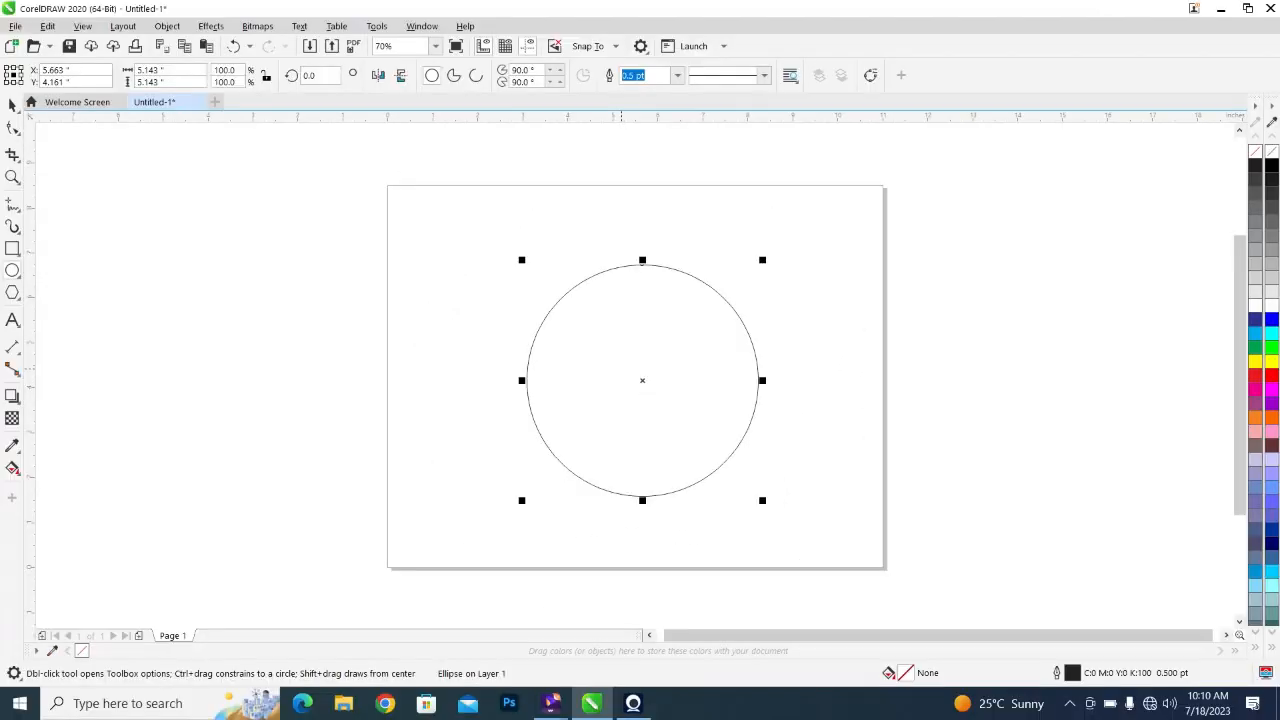
pyautogui.press('space')
pyautogui.moveTo(642, 380); pyautogui.dragTo(624, 348)
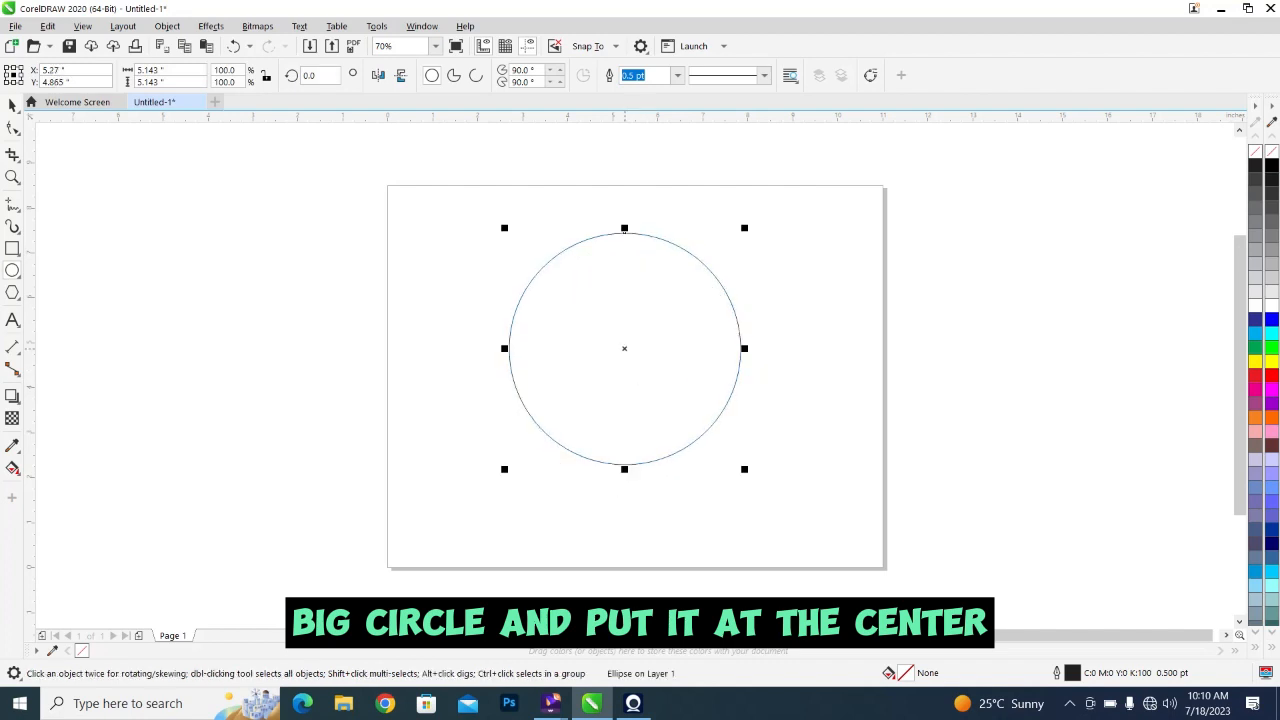
# Draw a straight Freehand line about 6.2 inches long across the circle's lower part, extending past both sides and sloping slightly down to the right
pyautogui.click(12, 204)
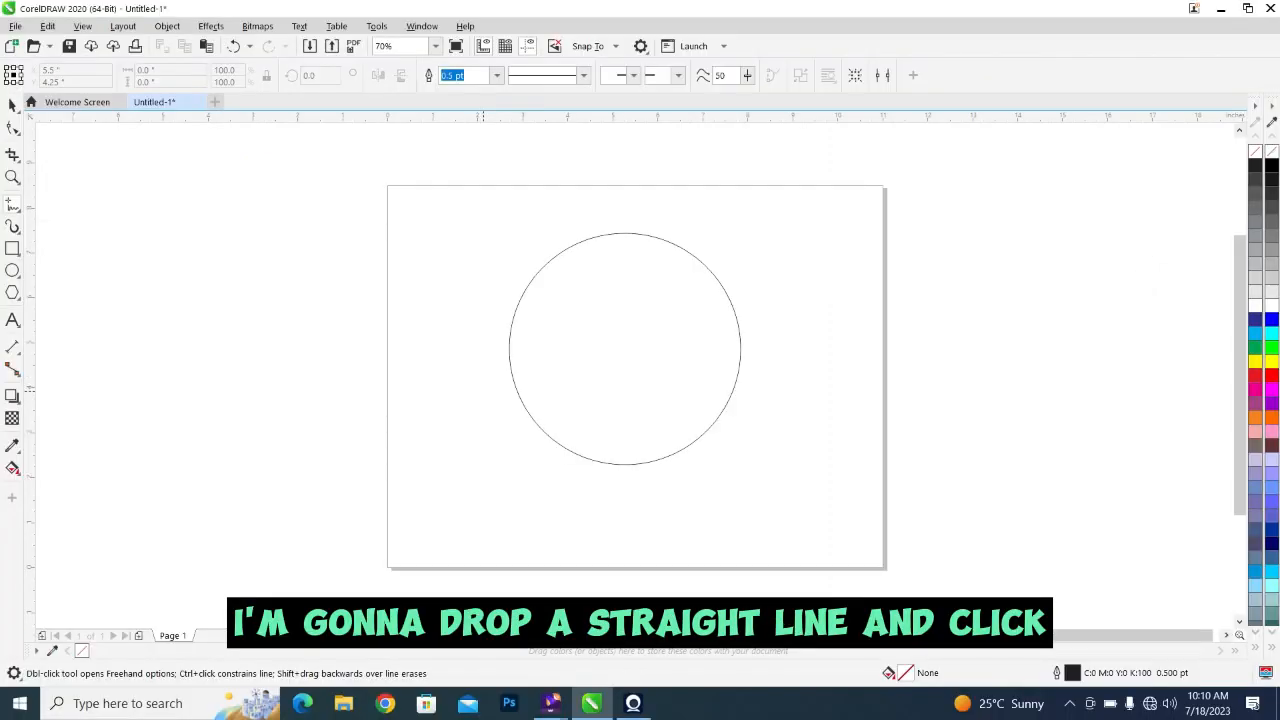
pyautogui.click(484, 391)
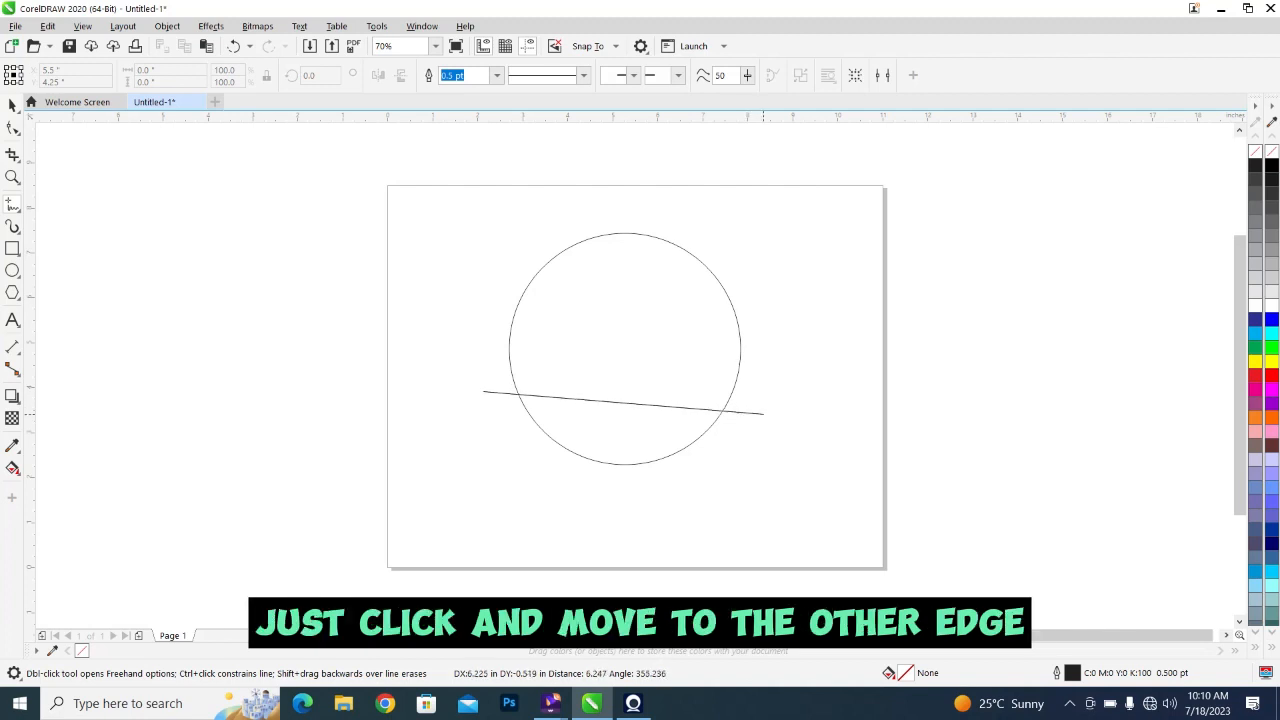
pyautogui.click(763, 413)
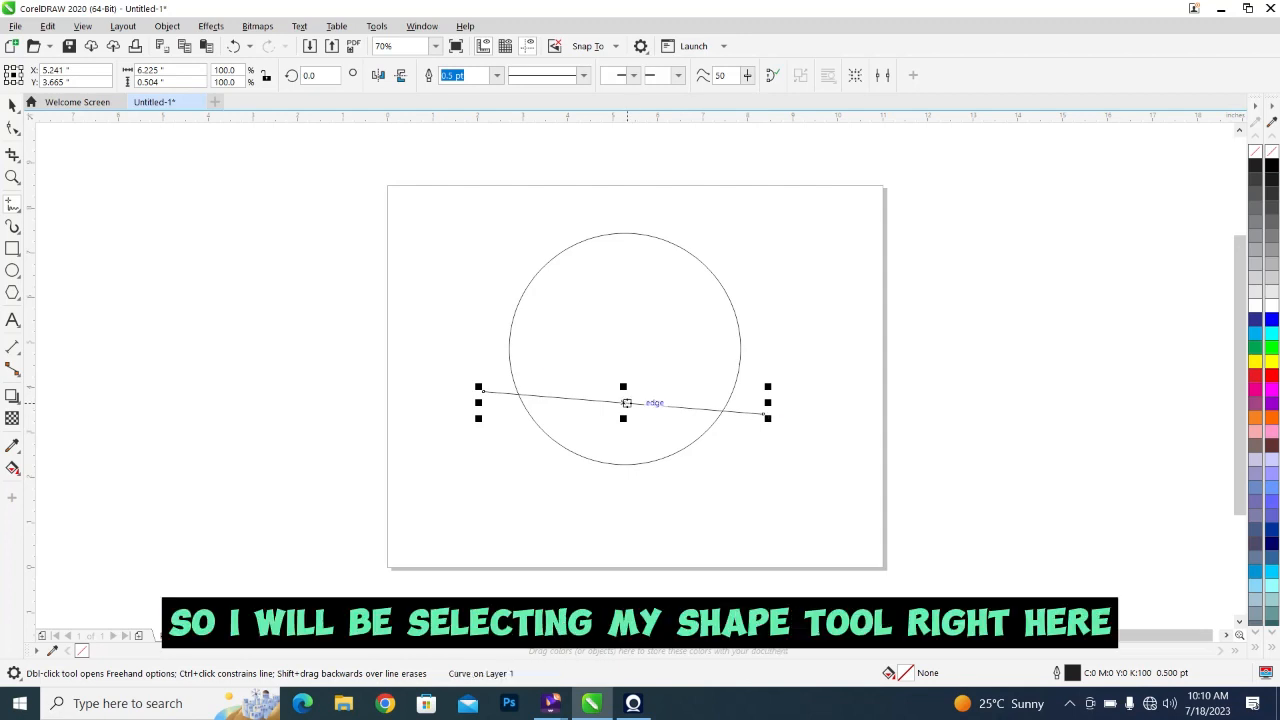
# Convert the straight line crossing the circle to a curve with the Shape tool
pyautogui.click(13, 127)
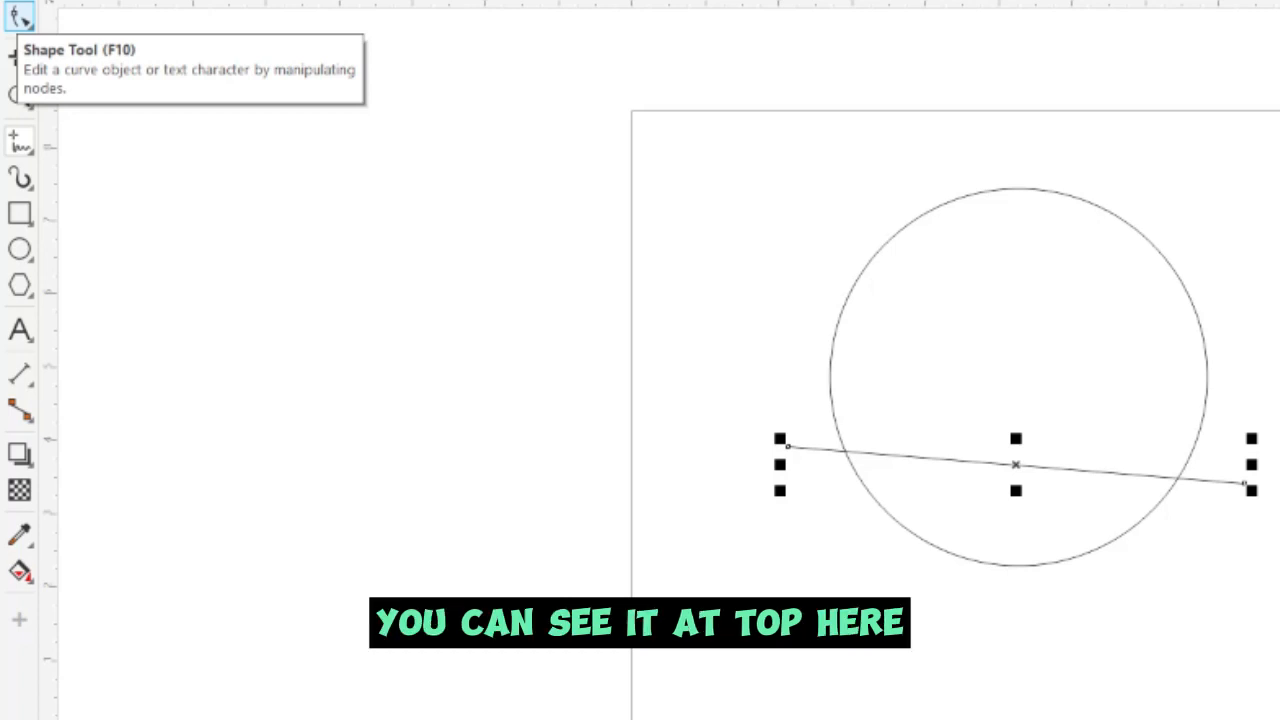
pyautogui.click(19, 16)
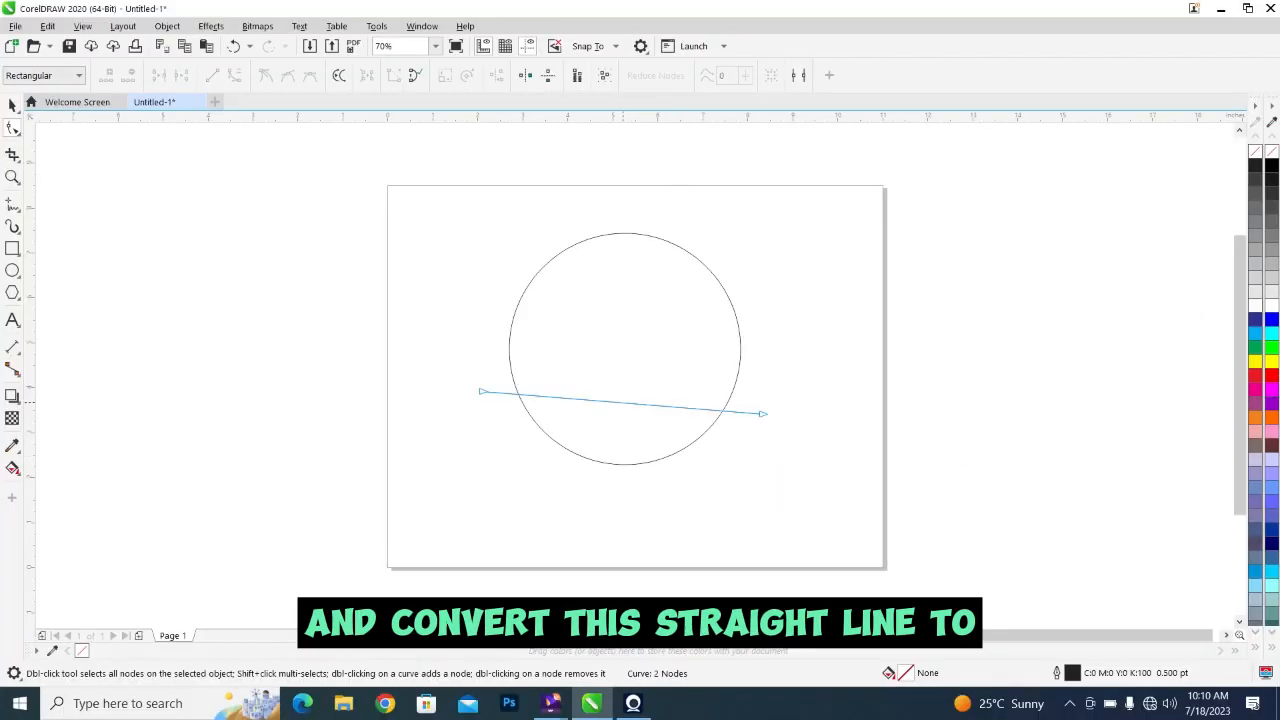
pyautogui.click(623, 401)
pyautogui.rightClick(623, 401)
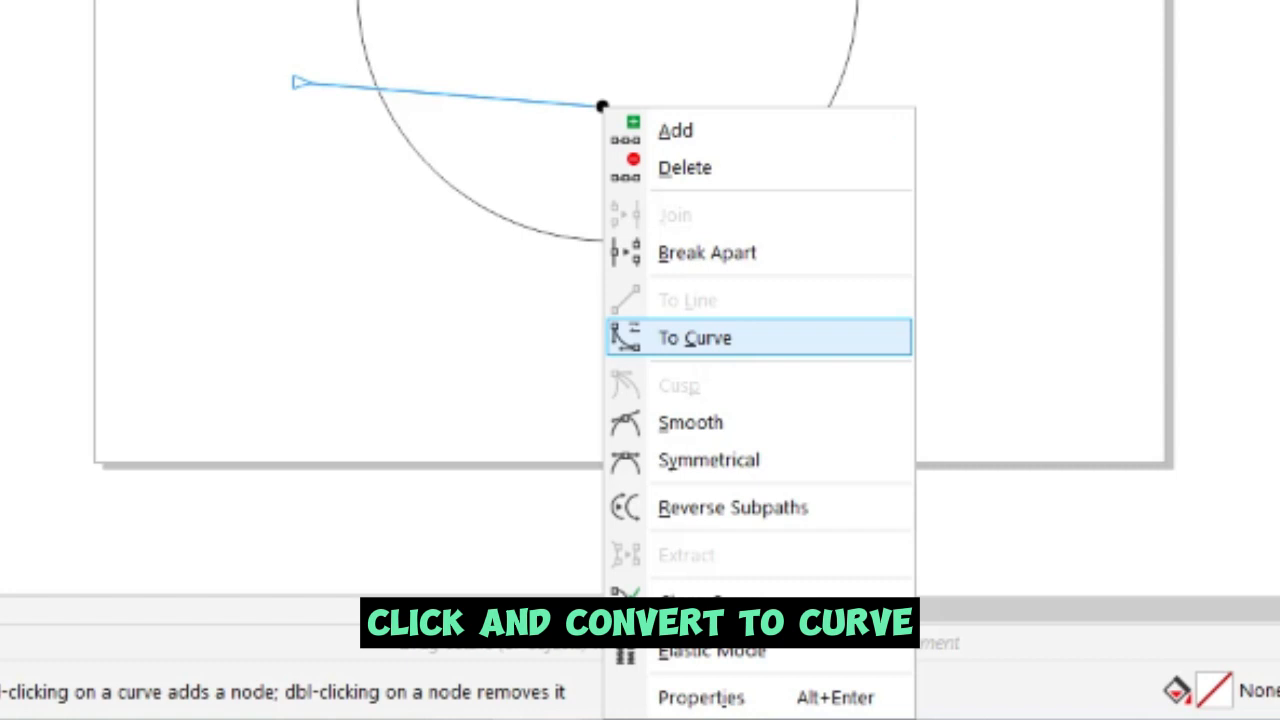
pyautogui.click(700, 338)
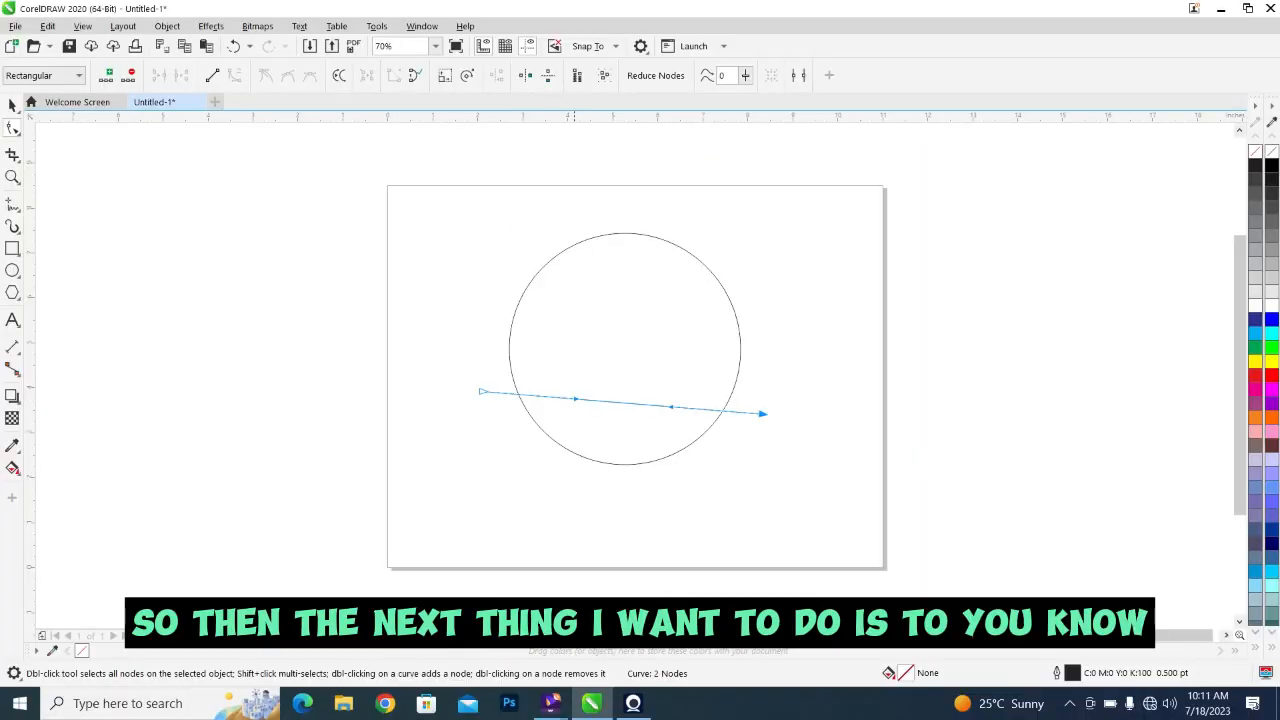
# Bend the crossing line into an S-shaped dolphin head curve, arching up at the left, dipping at the right, with its right end on the circle
pyautogui.moveTo(575, 398); pyautogui.dragTo(541, 246)
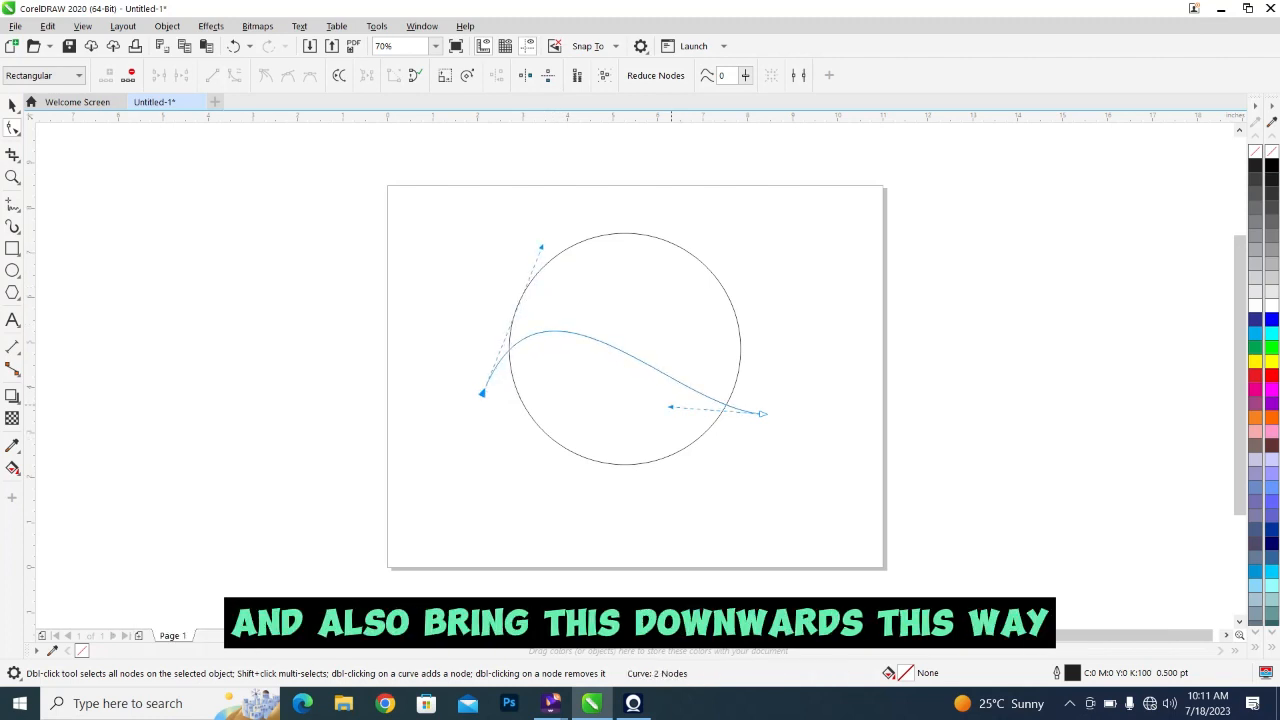
pyautogui.moveTo(669, 407); pyautogui.dragTo(657, 483)
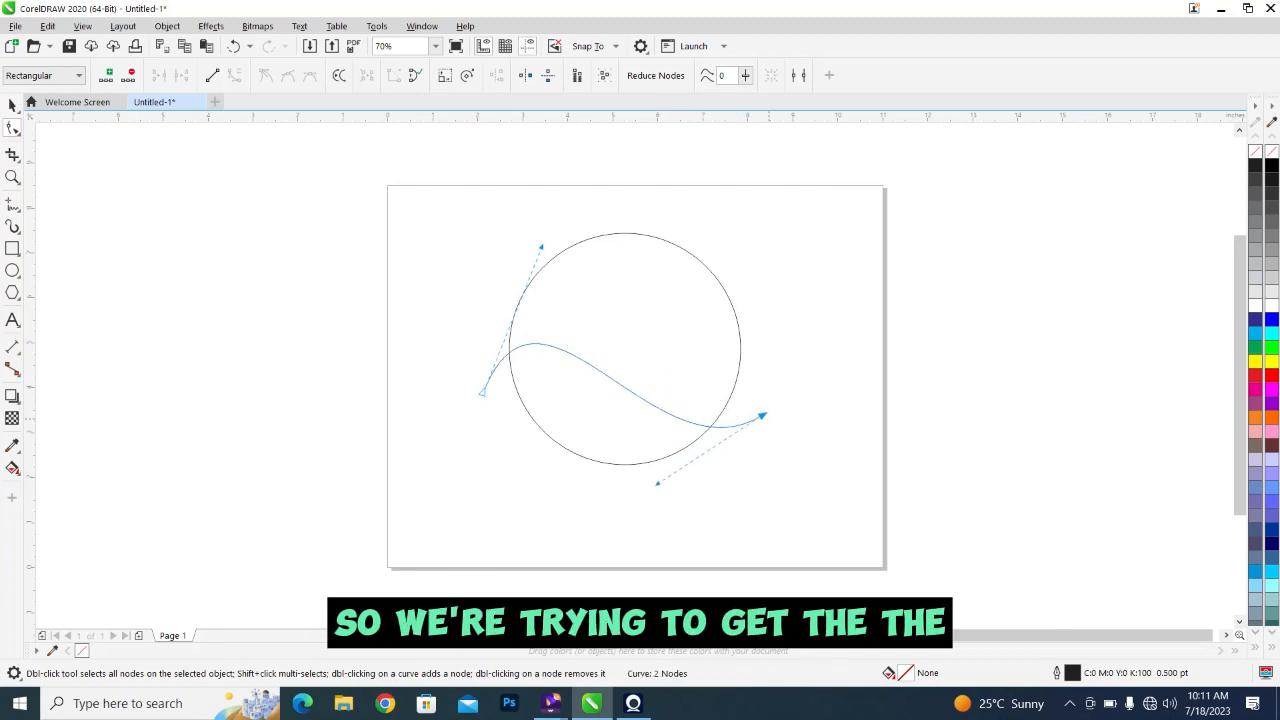
pyautogui.moveTo(762, 415); pyautogui.dragTo(721, 410)
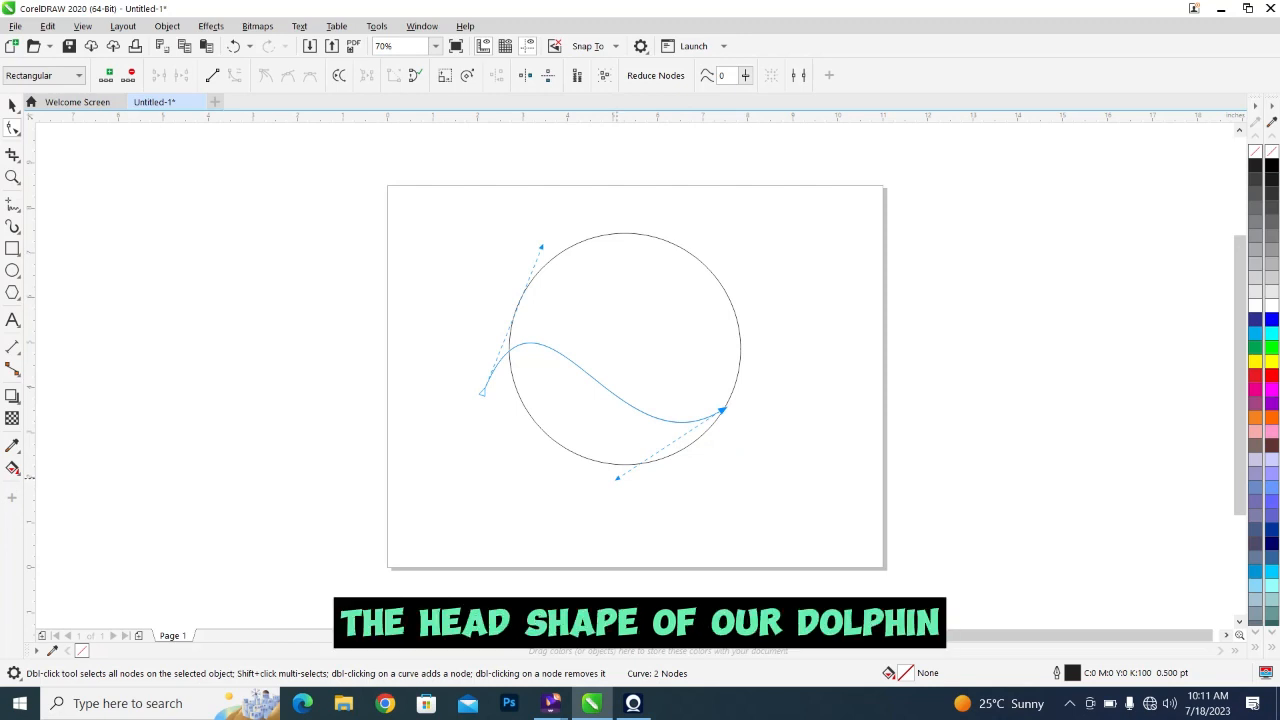
pyautogui.moveTo(617, 478); pyautogui.dragTo(642, 491)
pyautogui.moveTo(482, 392); pyautogui.dragTo(487, 402)
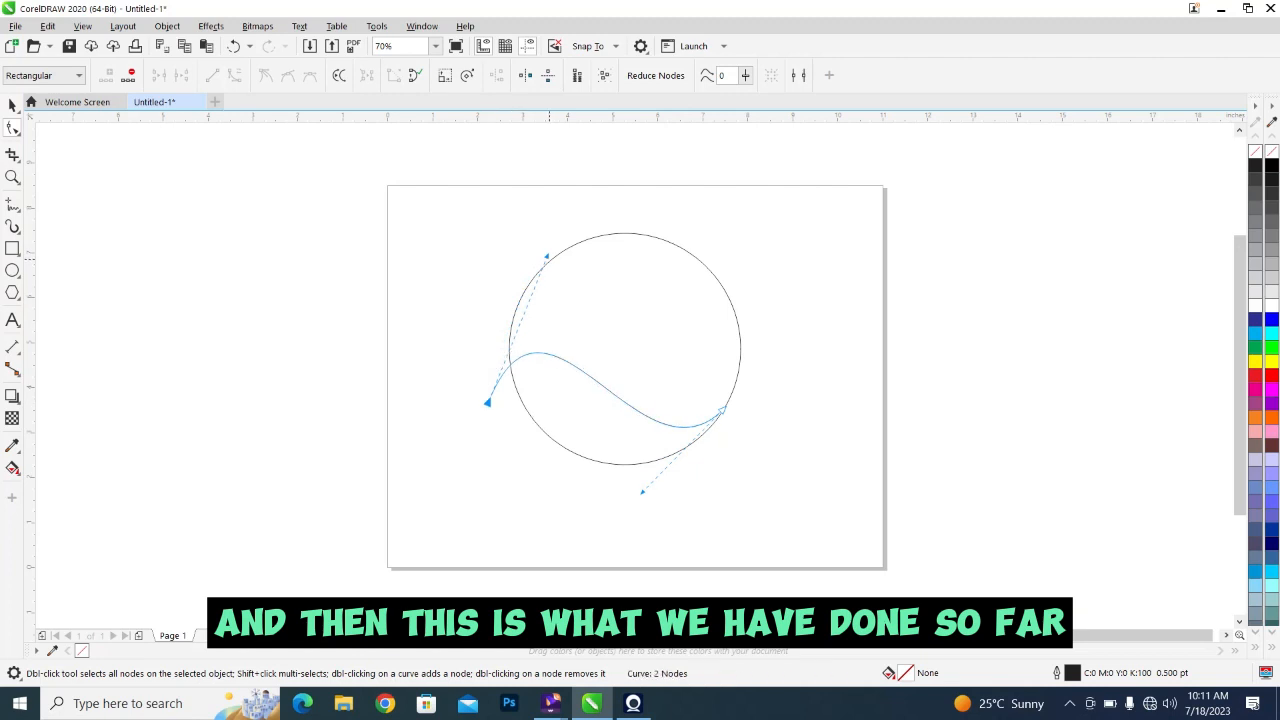
pyautogui.moveTo(546, 256); pyautogui.dragTo(531, 205)
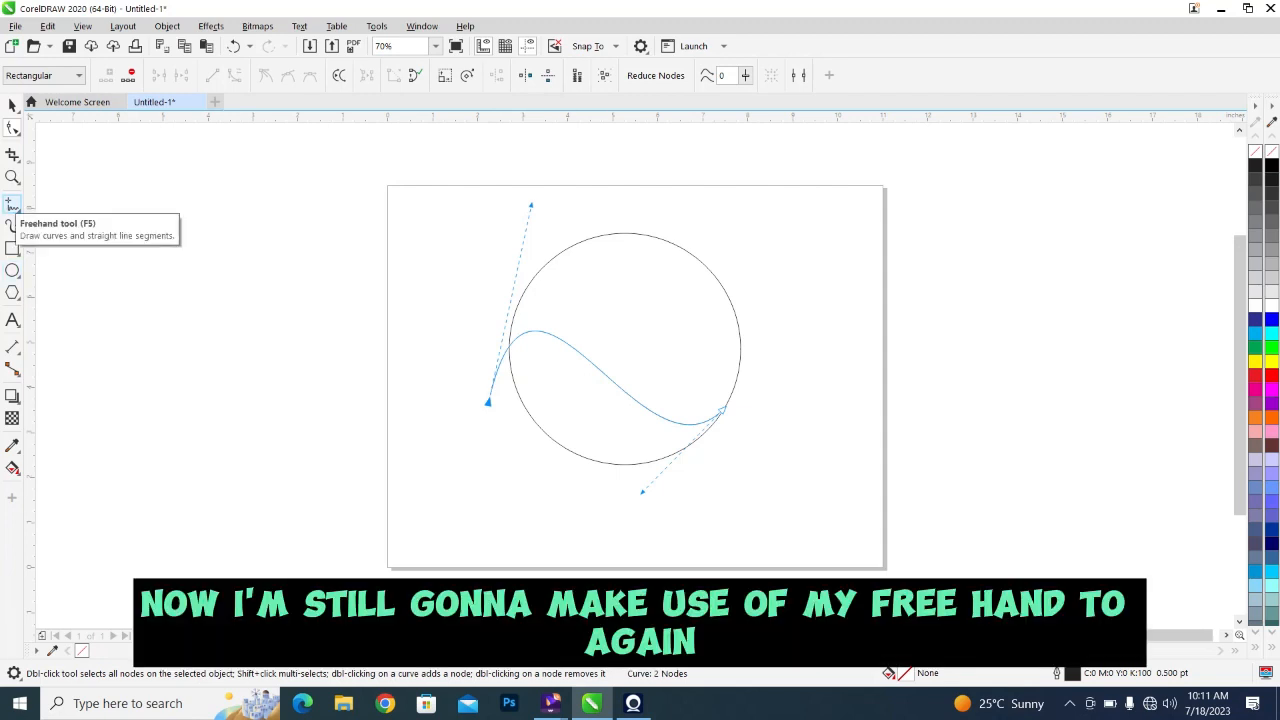
# Draw a connected two-segment Freehand line from the circle's lower-left edge up near the S-curve and down to the circle's bottom, and activate the Shape tool
pyautogui.click(13, 205)
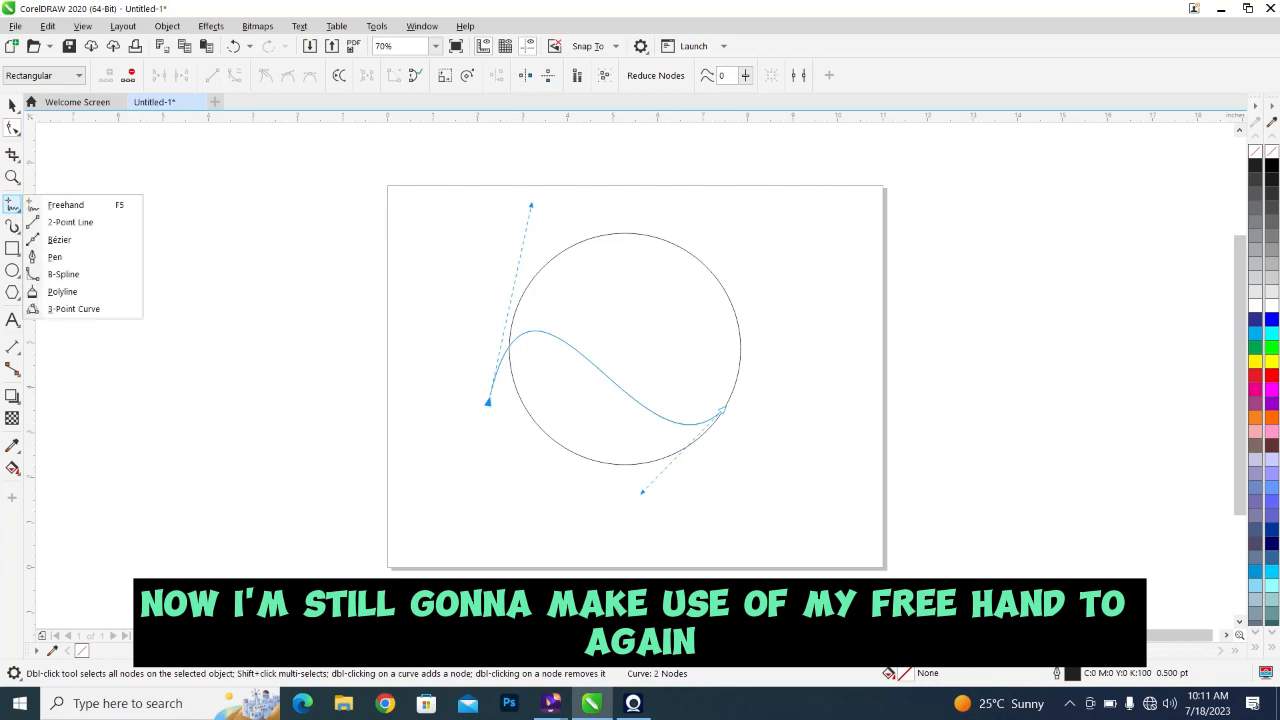
pyautogui.click(30, 206)
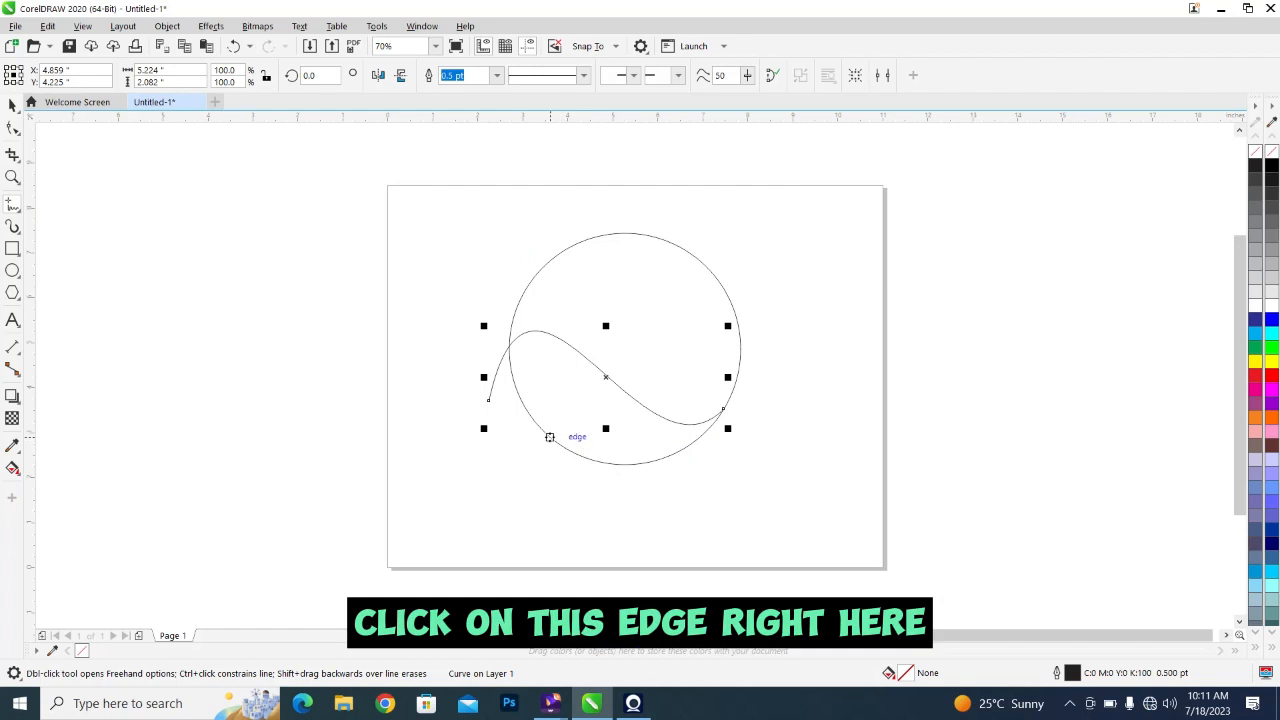
pyautogui.click(550, 437)
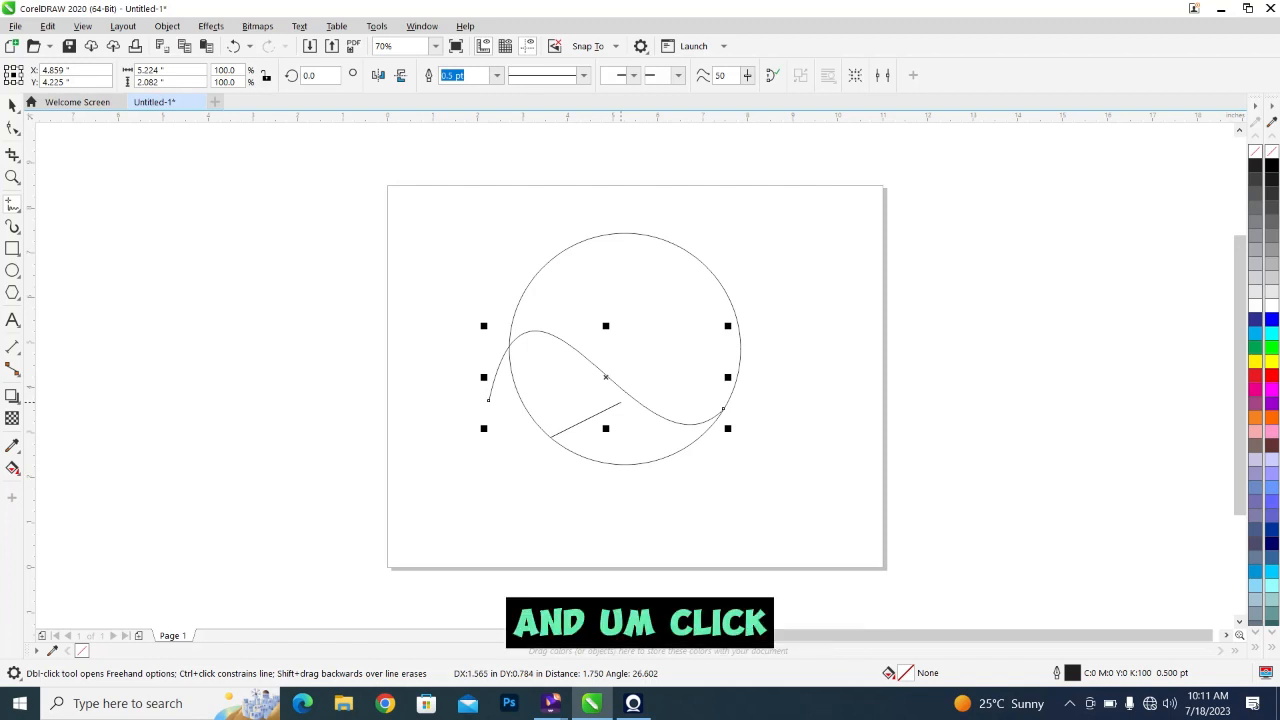
pyautogui.click(620, 403)
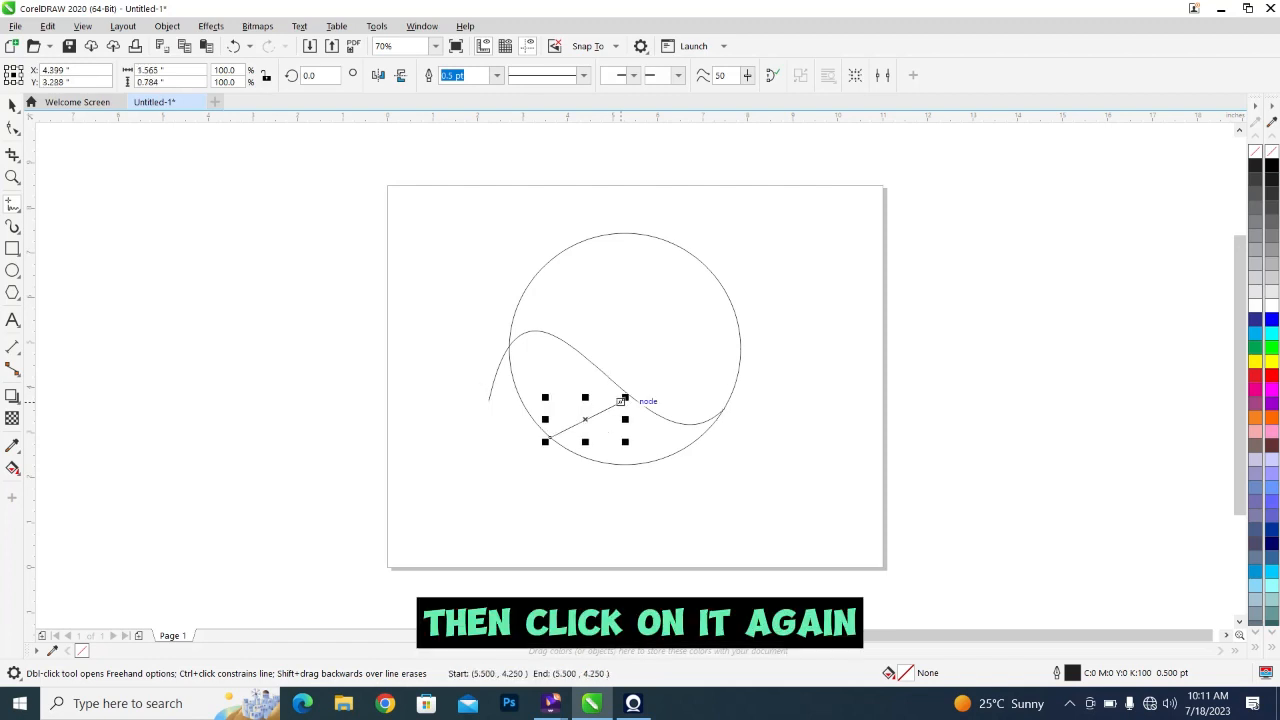
pyautogui.click(620, 399)
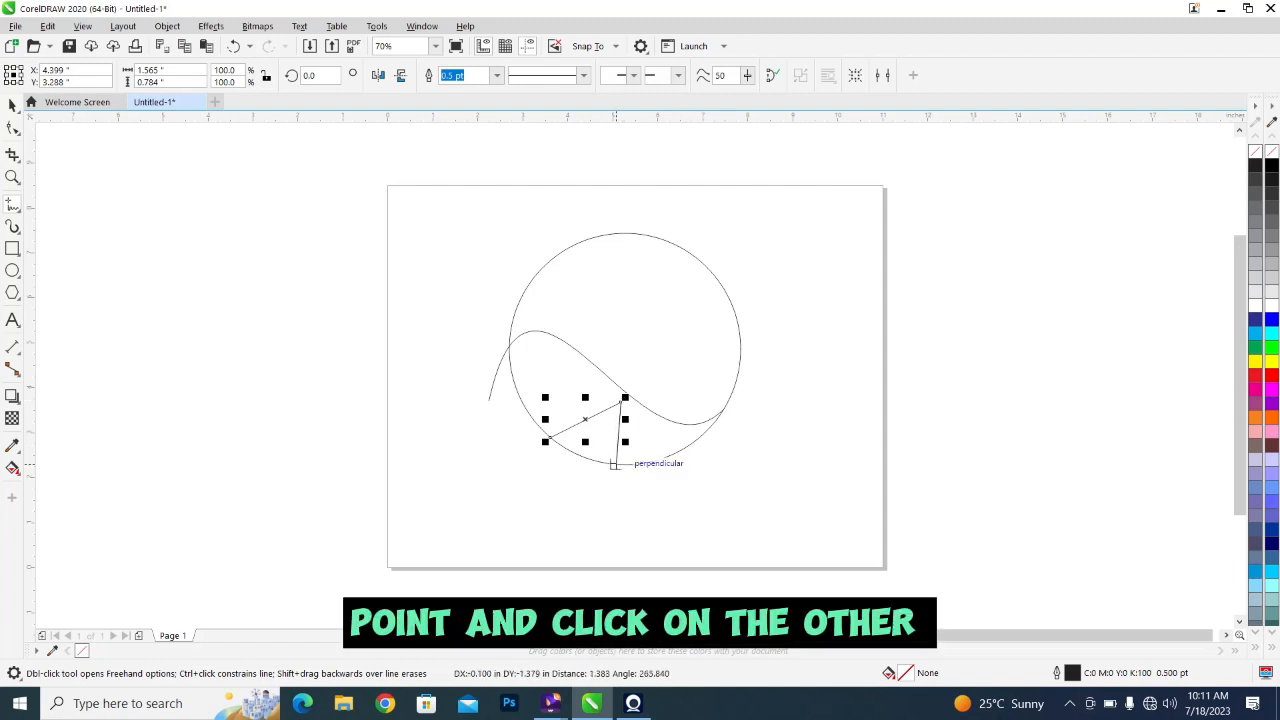
pyautogui.click(615, 463)
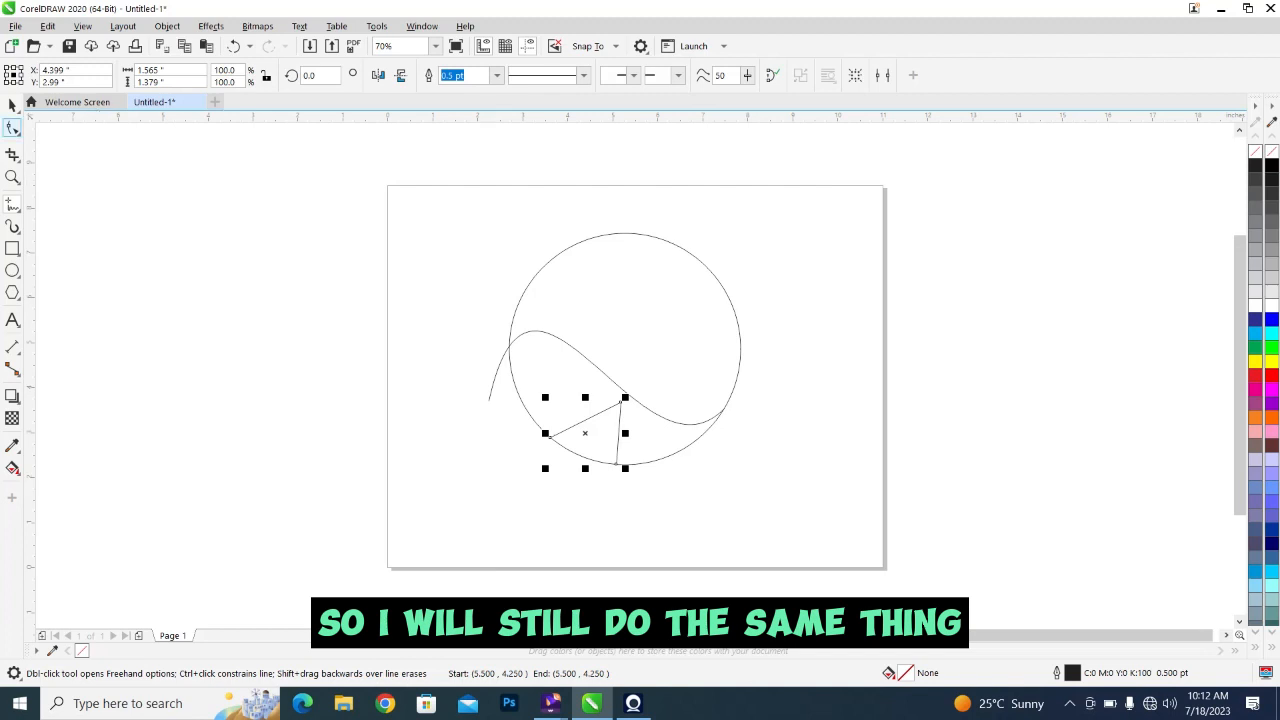
pyautogui.click(13, 127)
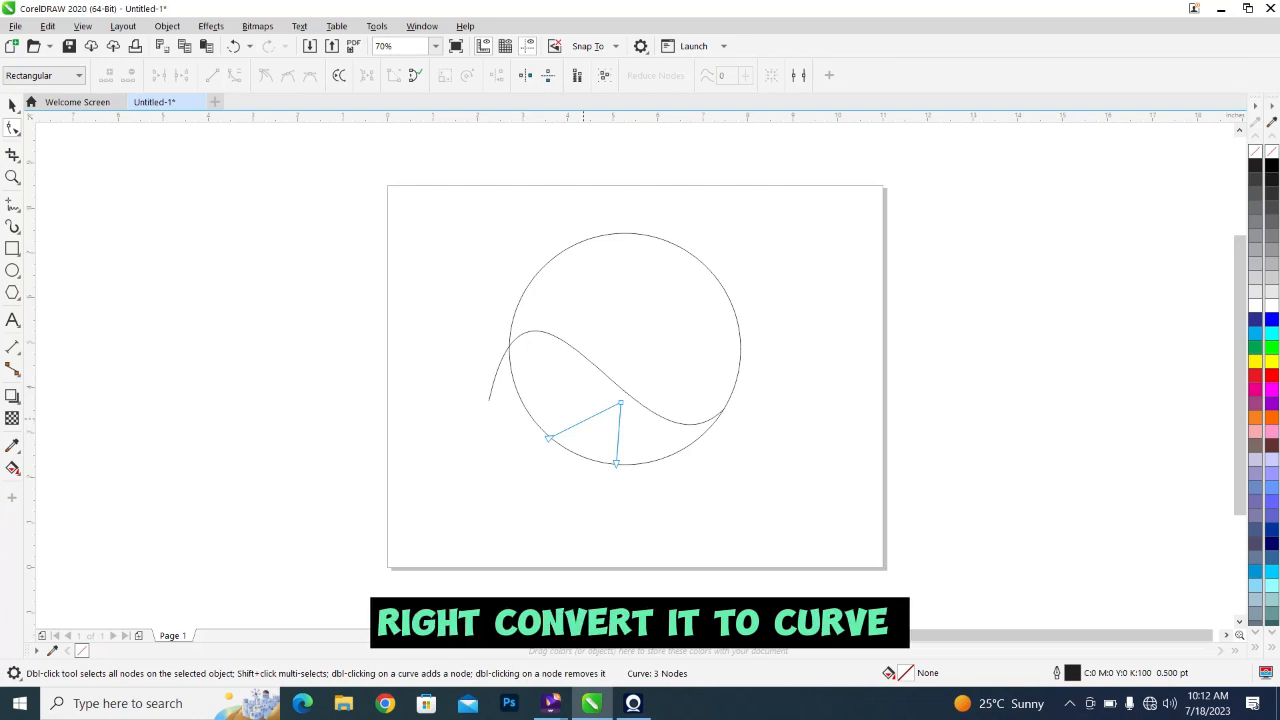
pyautogui.click(583, 457)
pyautogui.click(585, 422)
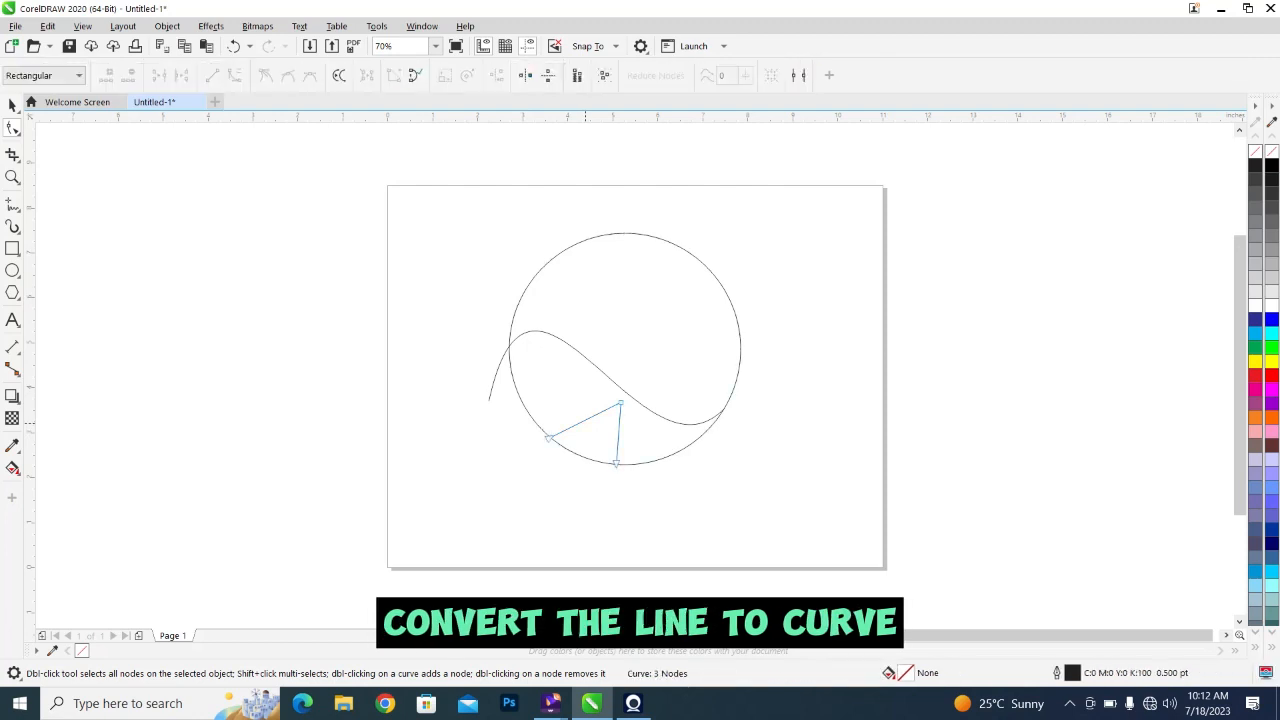
pyautogui.rightClick(585, 422)
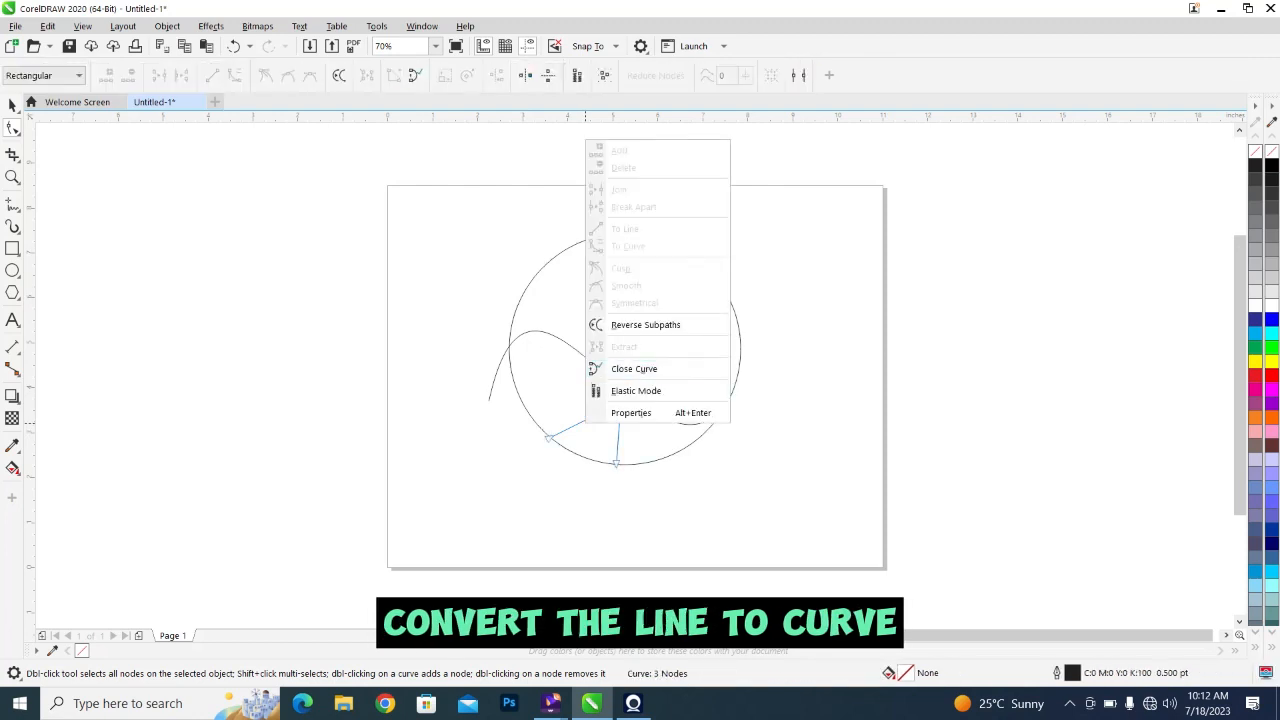
pyautogui.press('Escape')
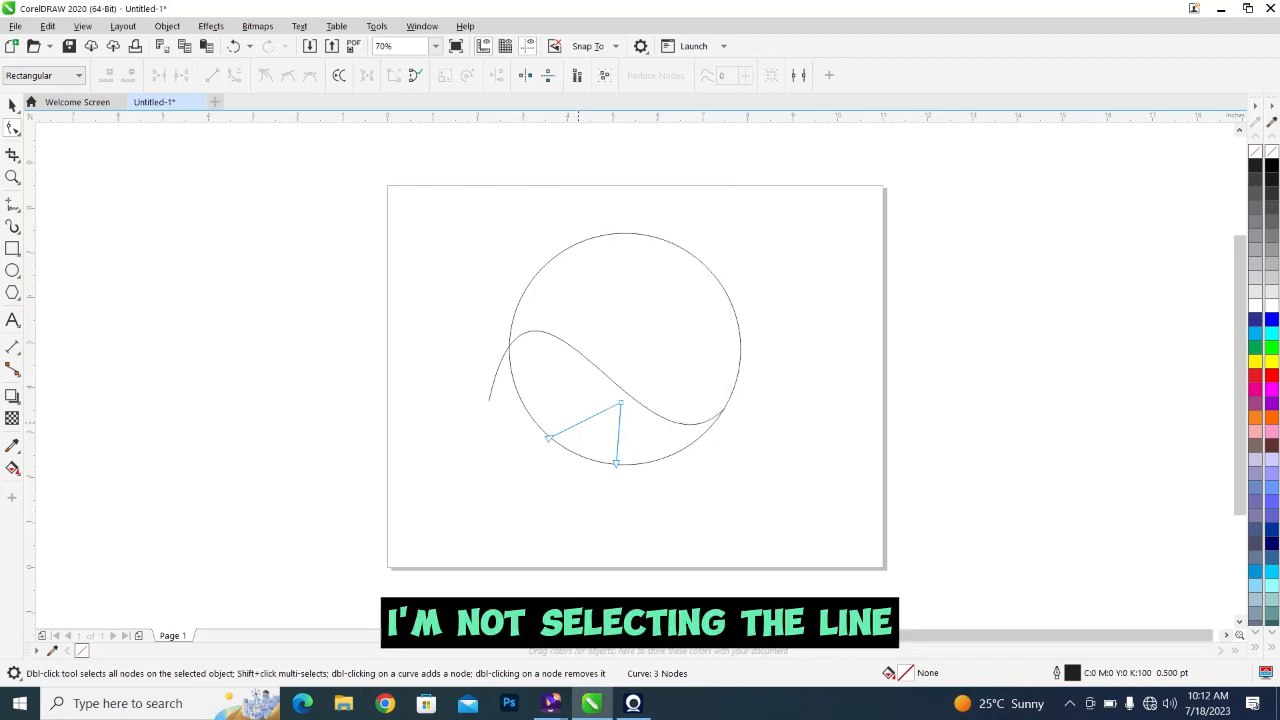
# Convert the left segment of the angled line to a curve and bend it into a gentle S, with its left end on the circle's edge
pyautogui.click(578, 423)
pyautogui.rightClick(578, 423)
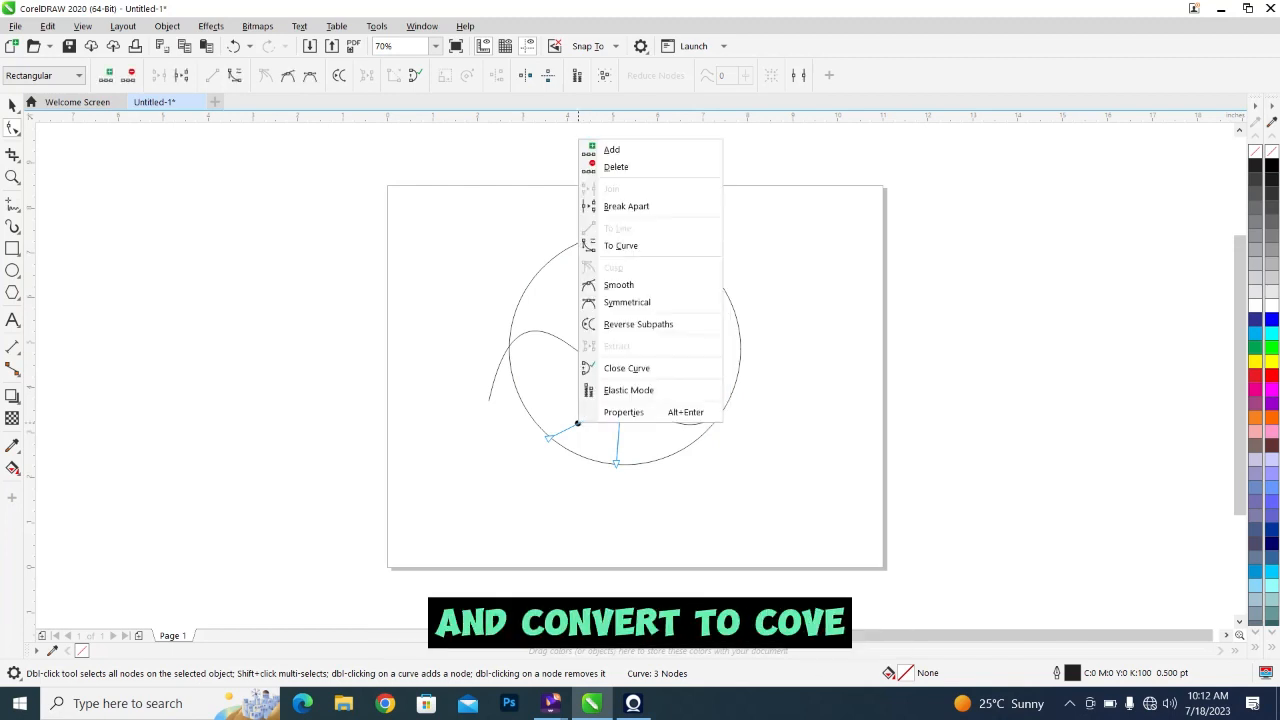
pyautogui.click(620, 245)
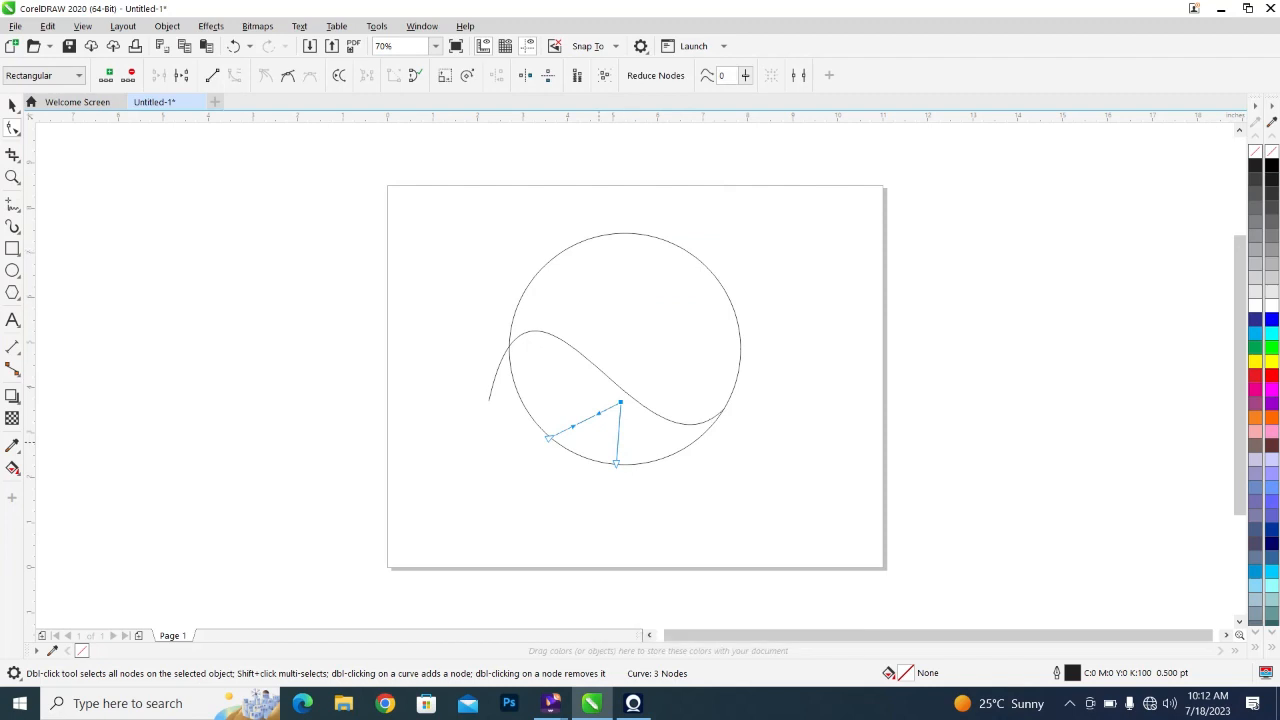
pyautogui.moveTo(598, 412); pyautogui.dragTo(581, 444)
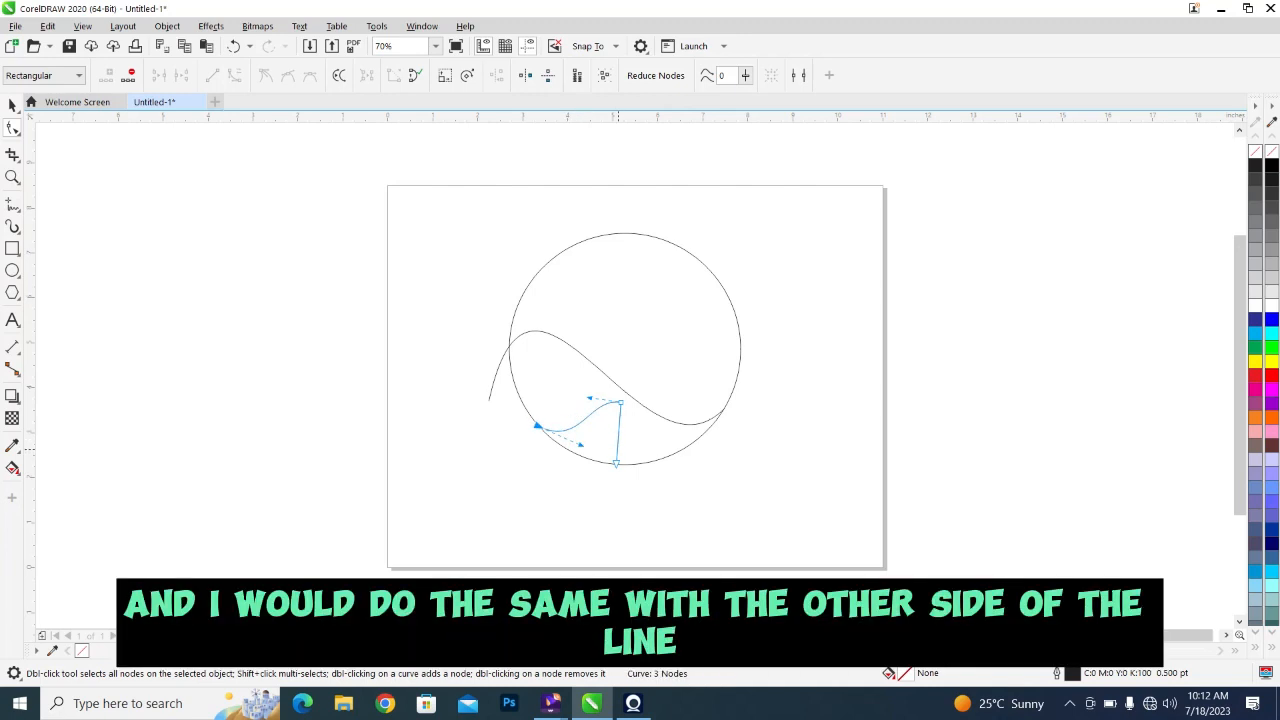
# Convert the near-vertical right segment of the angled line to a curve and bend it into a slight S
pyautogui.click(617, 440)
pyautogui.rightClick(617, 440)
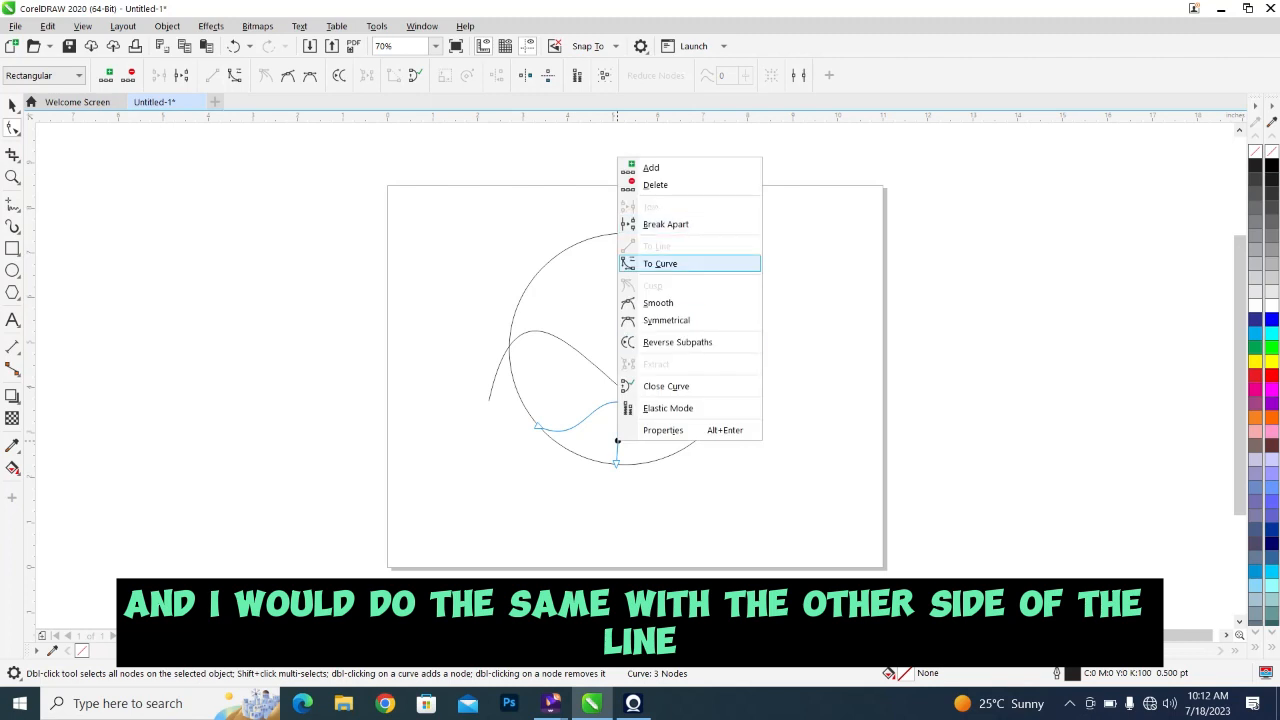
pyautogui.click(660, 263)
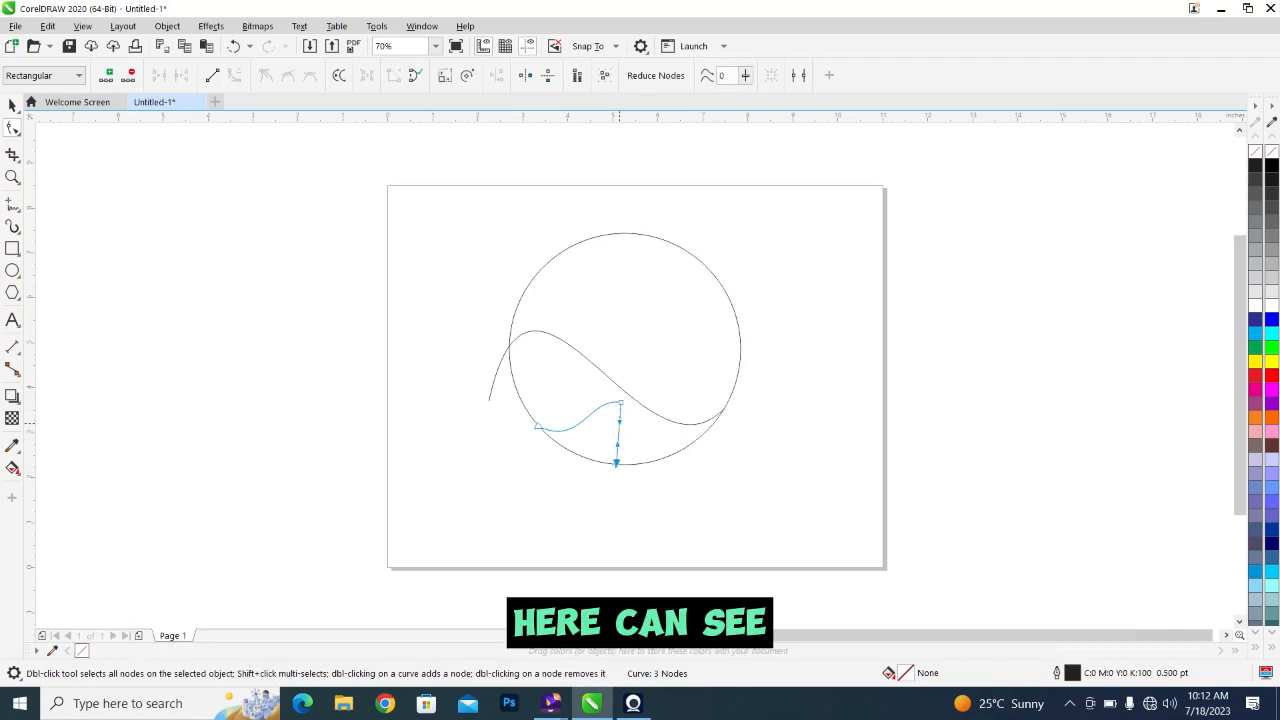
pyautogui.moveTo(619, 426)
pyautogui.mouseDown()
pyautogui.moveTo(636, 428)
pyautogui.moveTo(601, 443)
pyautogui.mouseUp()
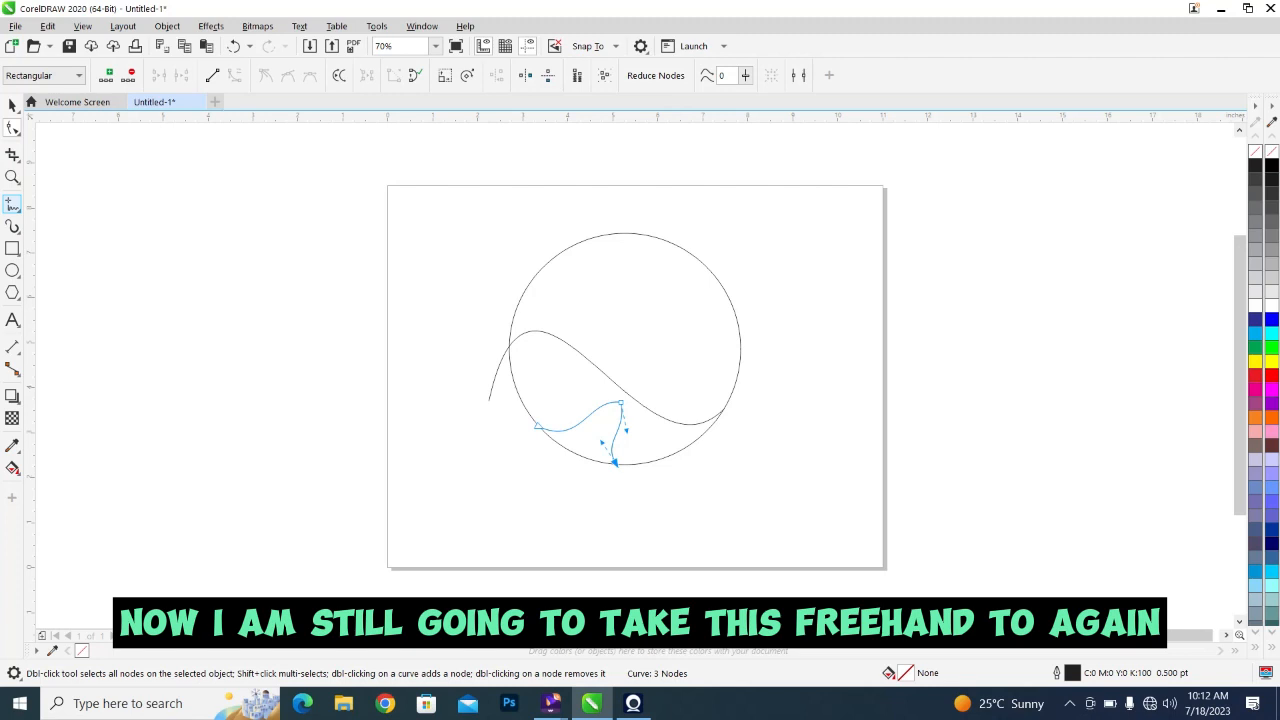
# Draw a straight Freehand line about 2.3 inches long from the dip of the small lower curve up to the crest of the large S-curve
pyautogui.click(13, 205)
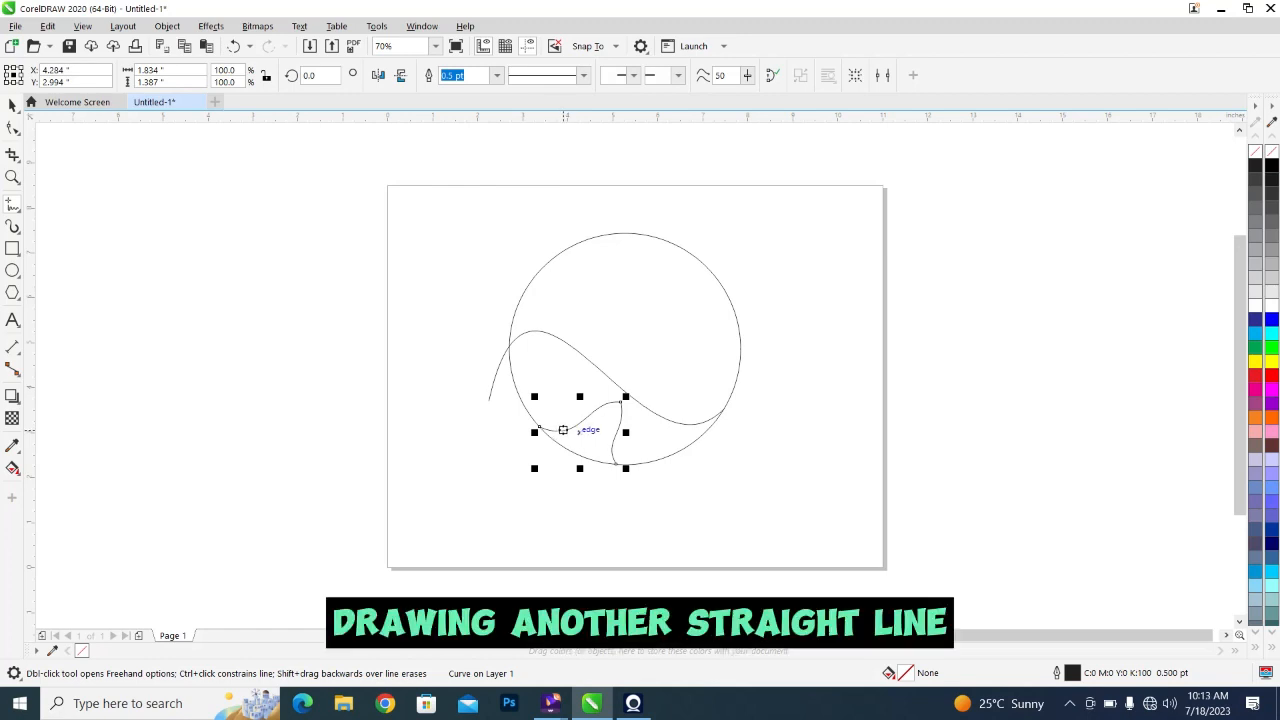
pyautogui.click(564, 430)
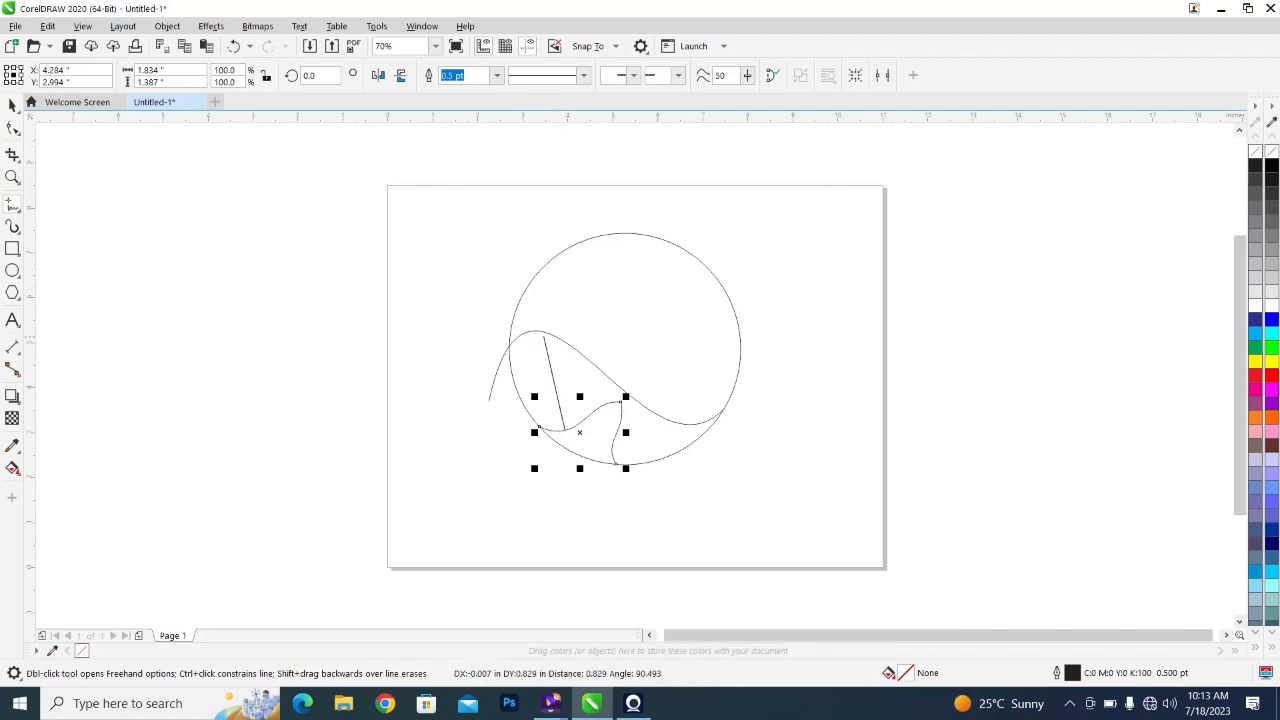
pyautogui.click(533, 330)
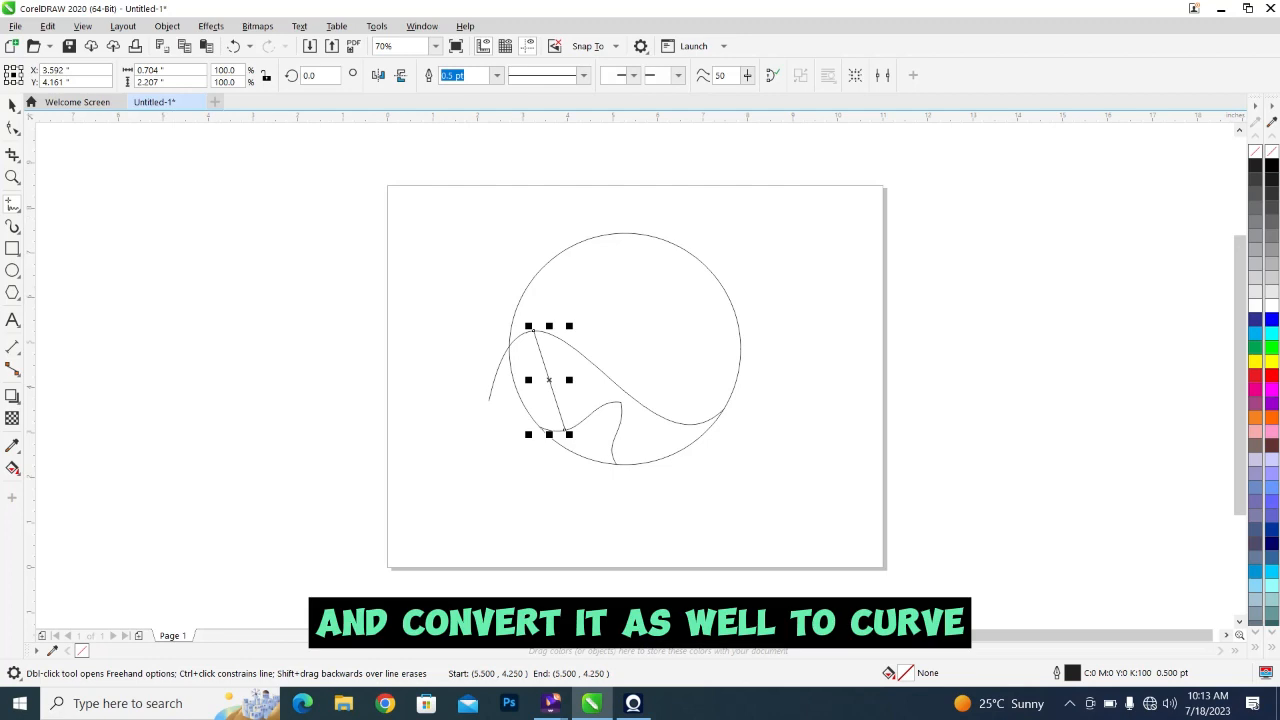
# Convert the straight line between the two curves into a leftward-bulging arc, shift its upper end right along the large S-curve, and activate the Freehand tool
pyautogui.press('F10')
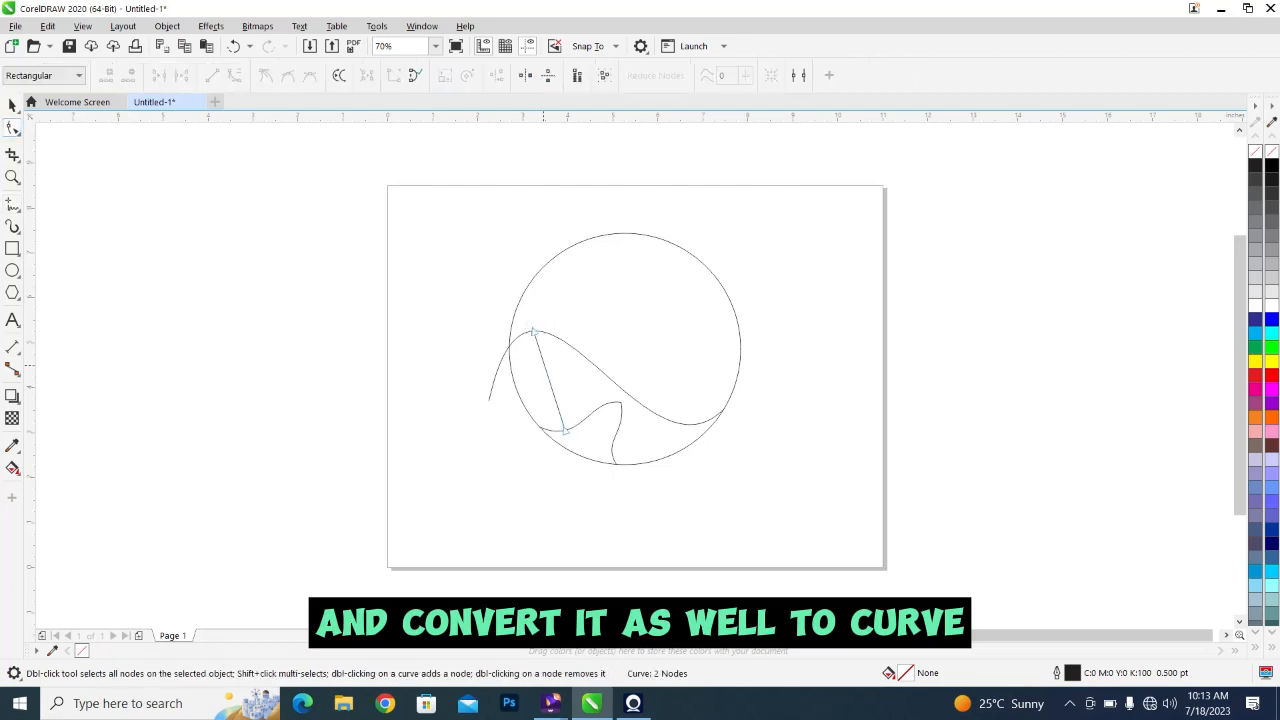
pyautogui.rightClick(545, 367)
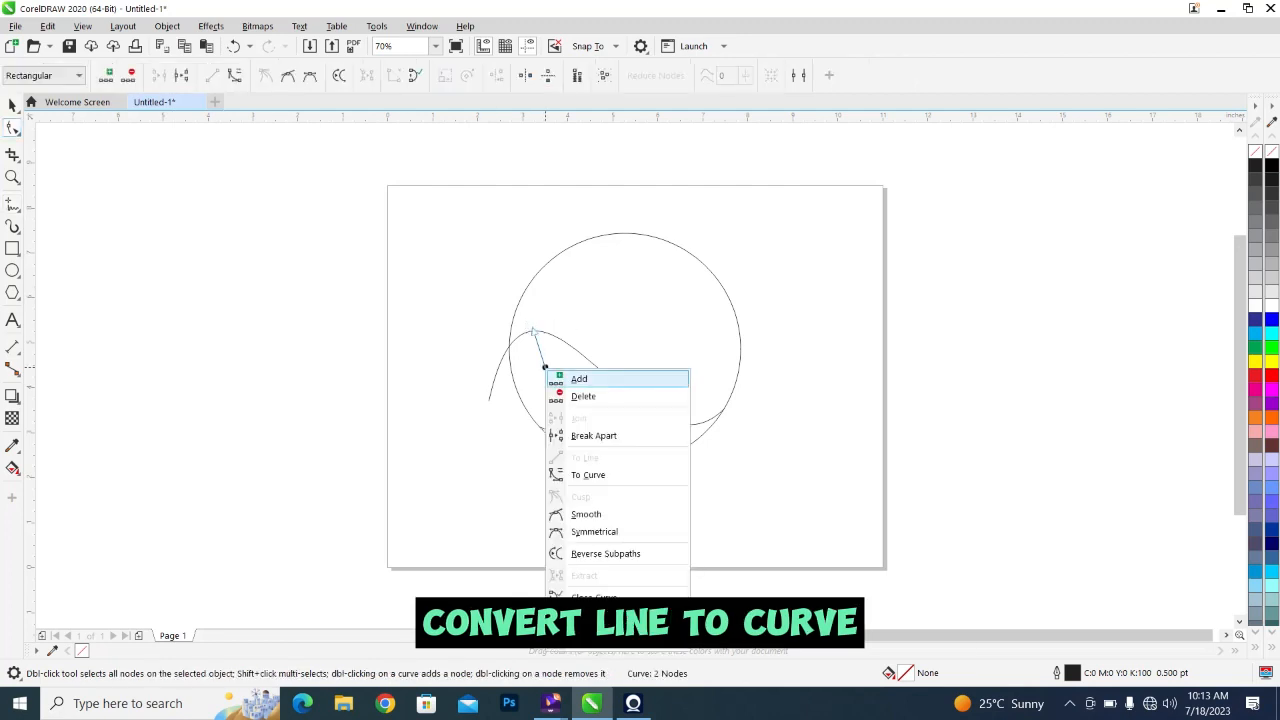
pyautogui.click(588, 474)
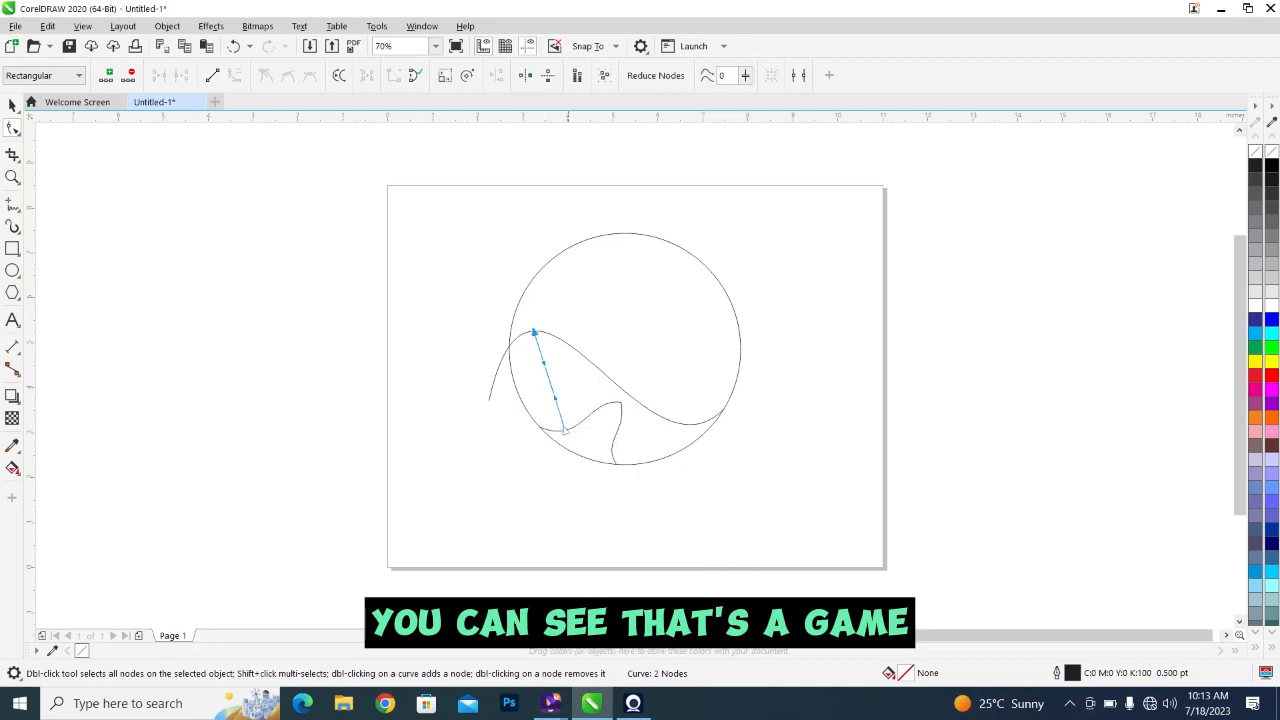
pyautogui.moveTo(546, 374); pyautogui.dragTo(533, 378)
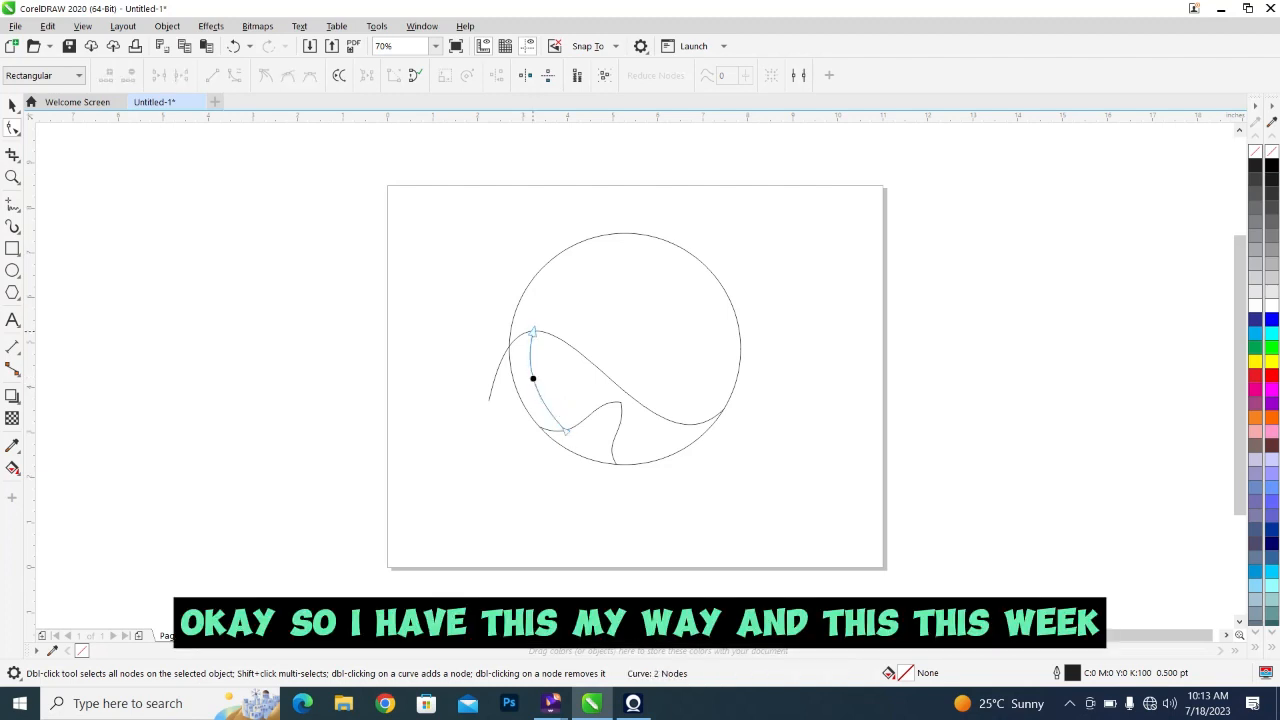
pyautogui.moveTo(534, 331); pyautogui.dragTo(551, 332)
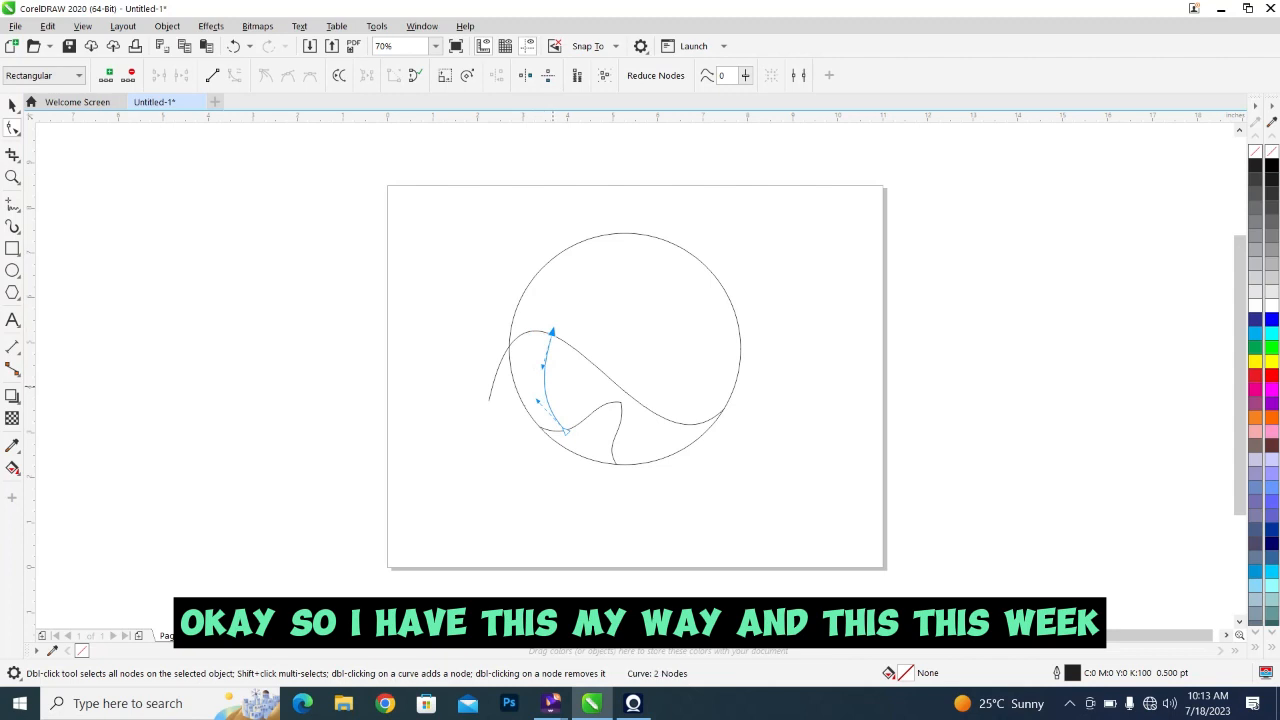
pyautogui.moveTo(538, 400); pyautogui.dragTo(512, 408)
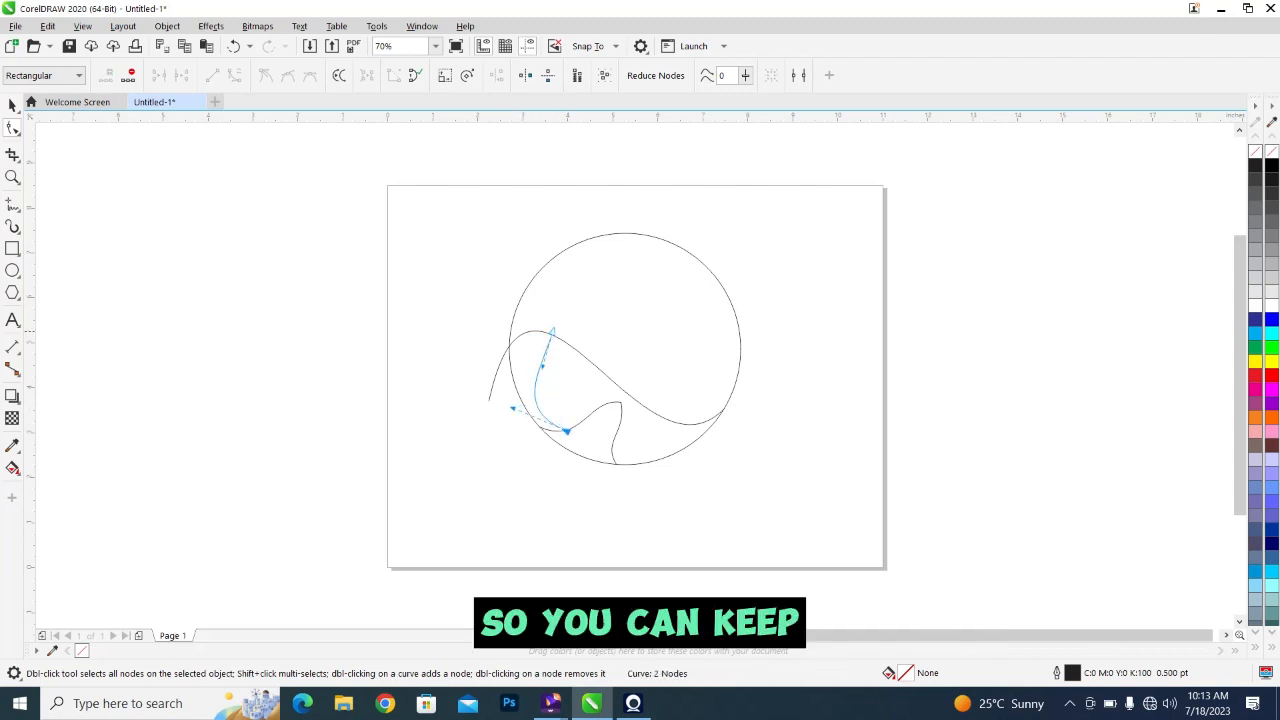
pyautogui.moveTo(542, 366)
pyautogui.mouseDown()
pyautogui.moveTo(531, 361)
pyautogui.moveTo(563, 337)
pyautogui.moveTo(538, 364)
pyautogui.moveTo(521, 353)
pyautogui.mouseUp()
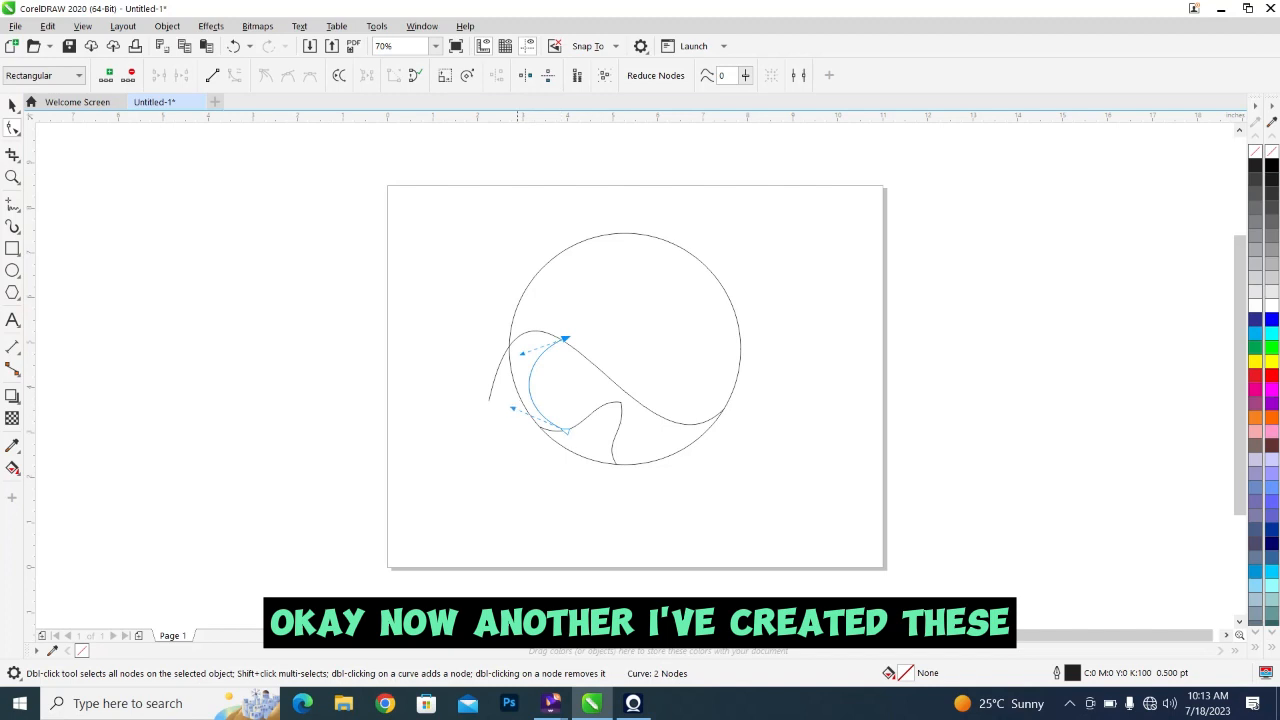
pyautogui.click(12, 204)
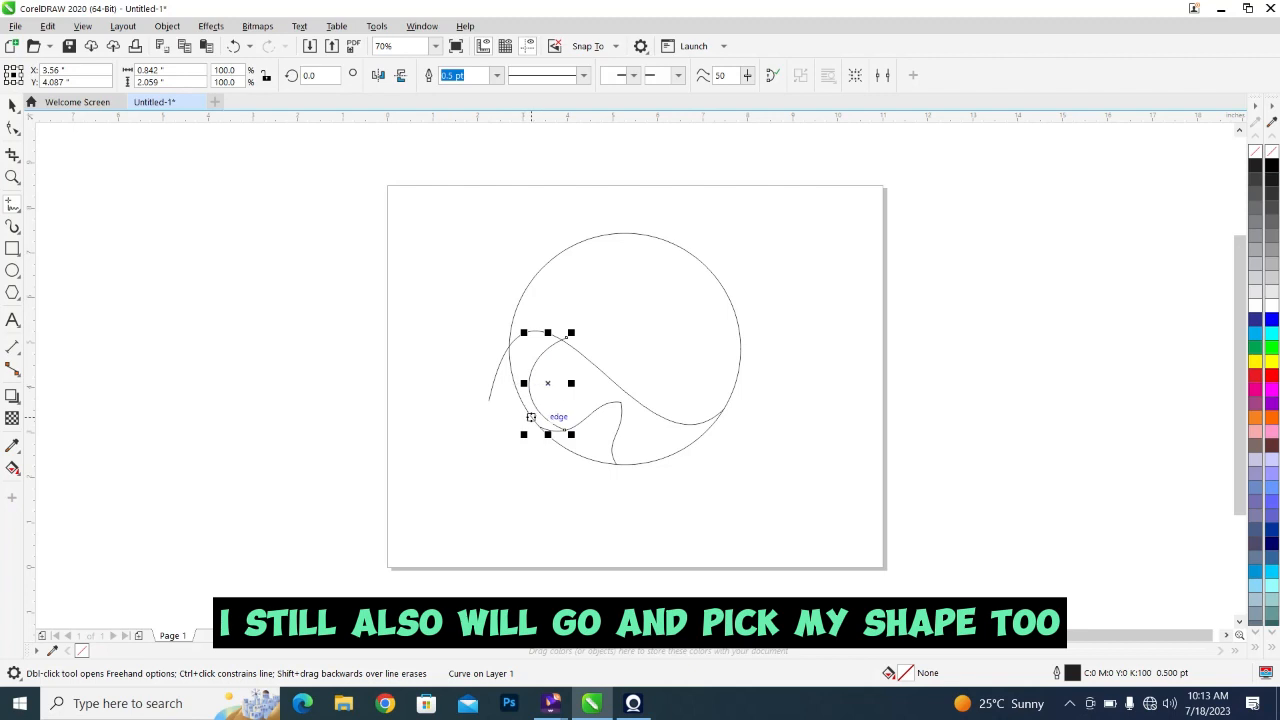
pyautogui.click(531, 417)
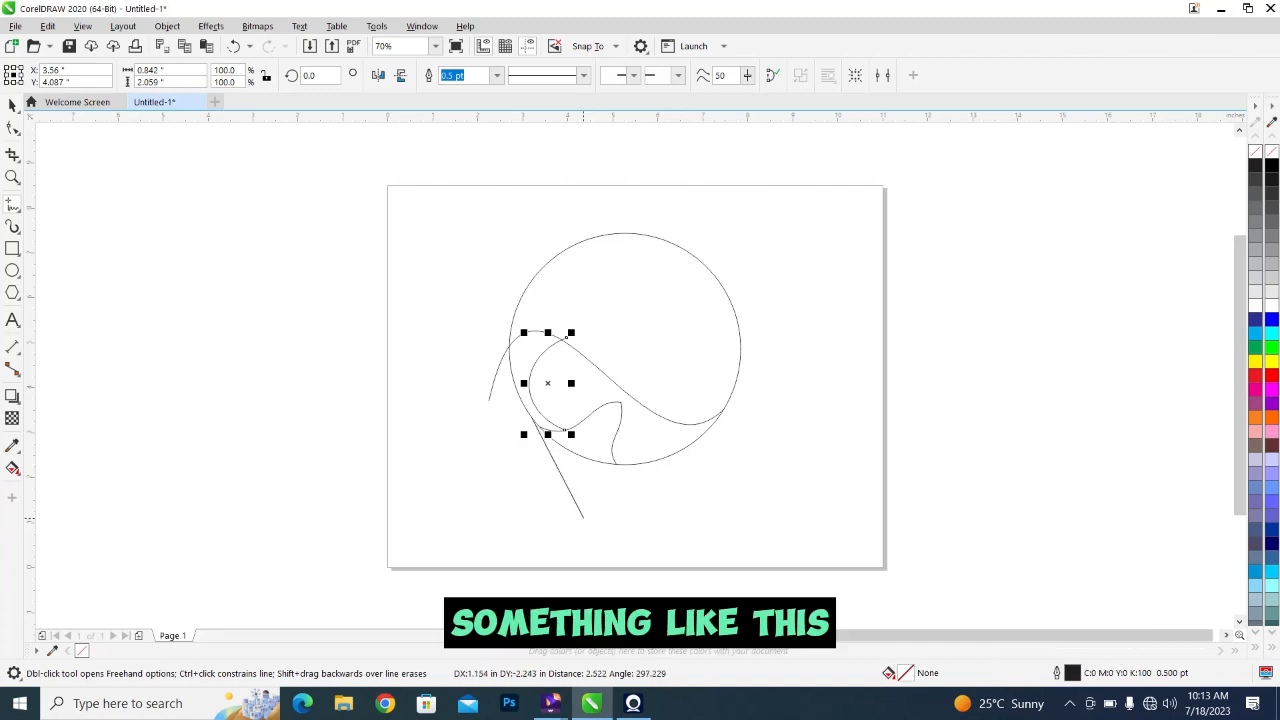
pyautogui.click(583, 517)
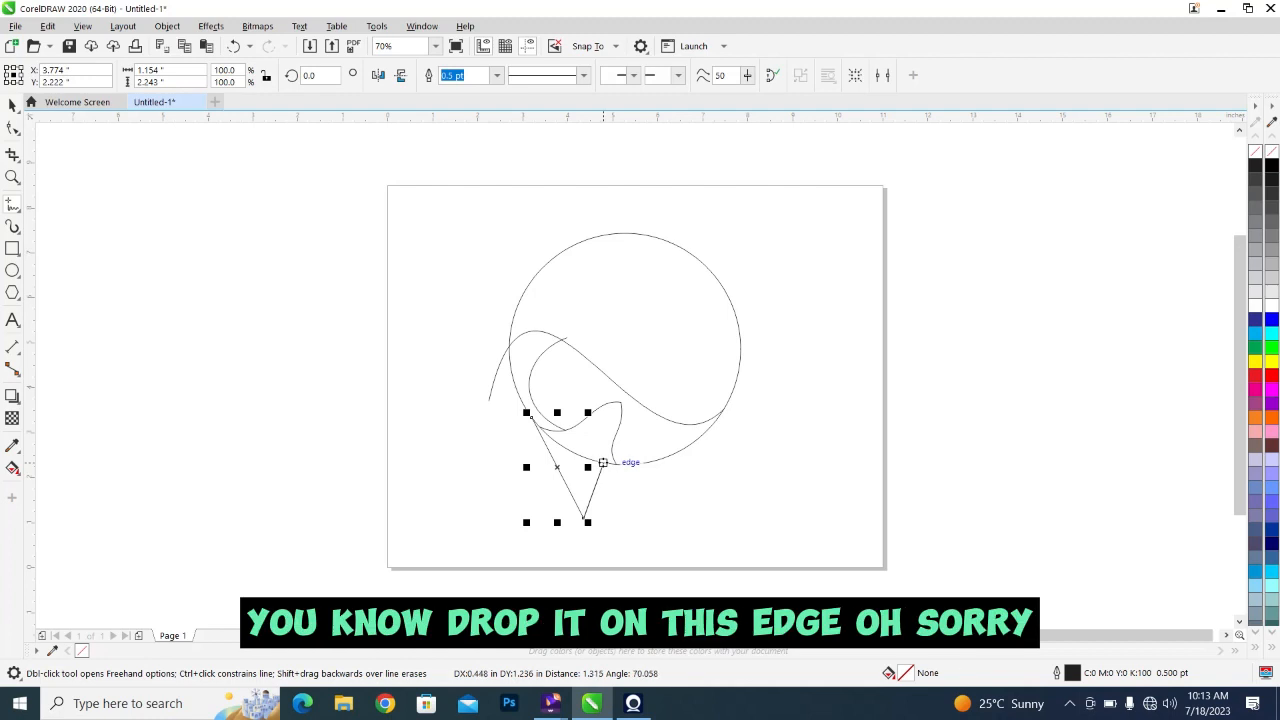
pyautogui.click(602, 462)
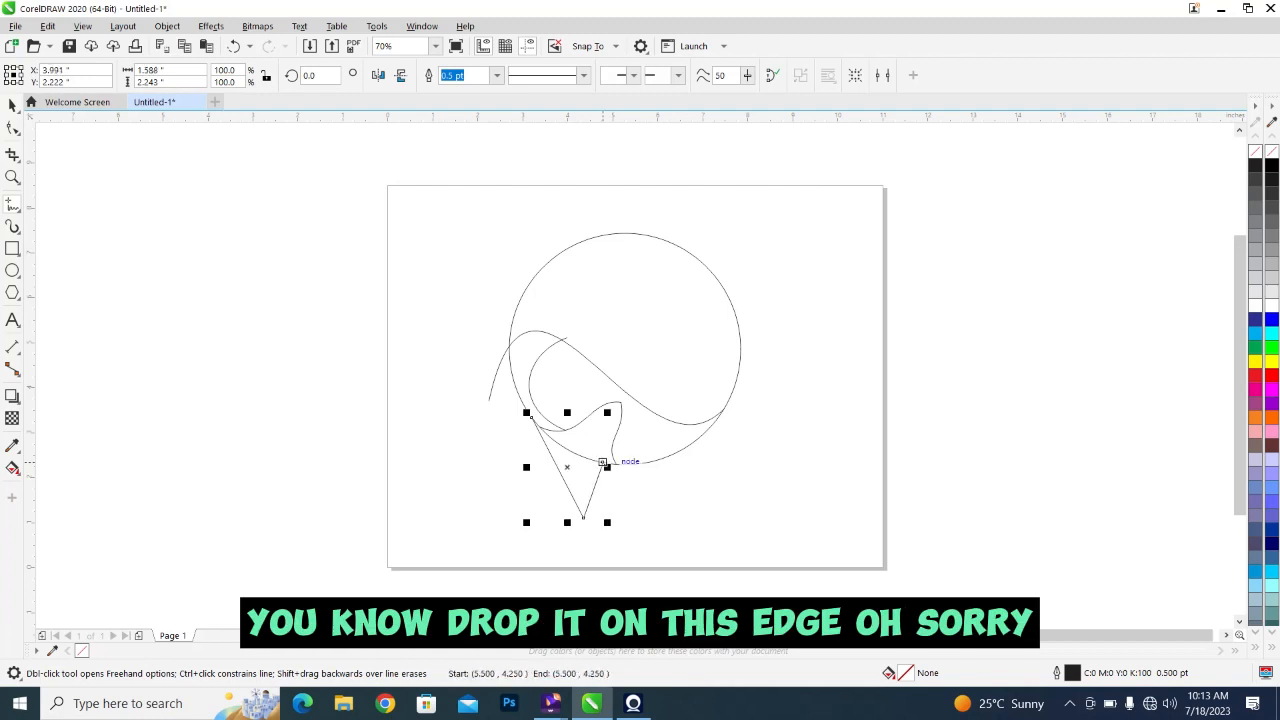
pyautogui.hotkey('ctrl', 'z')
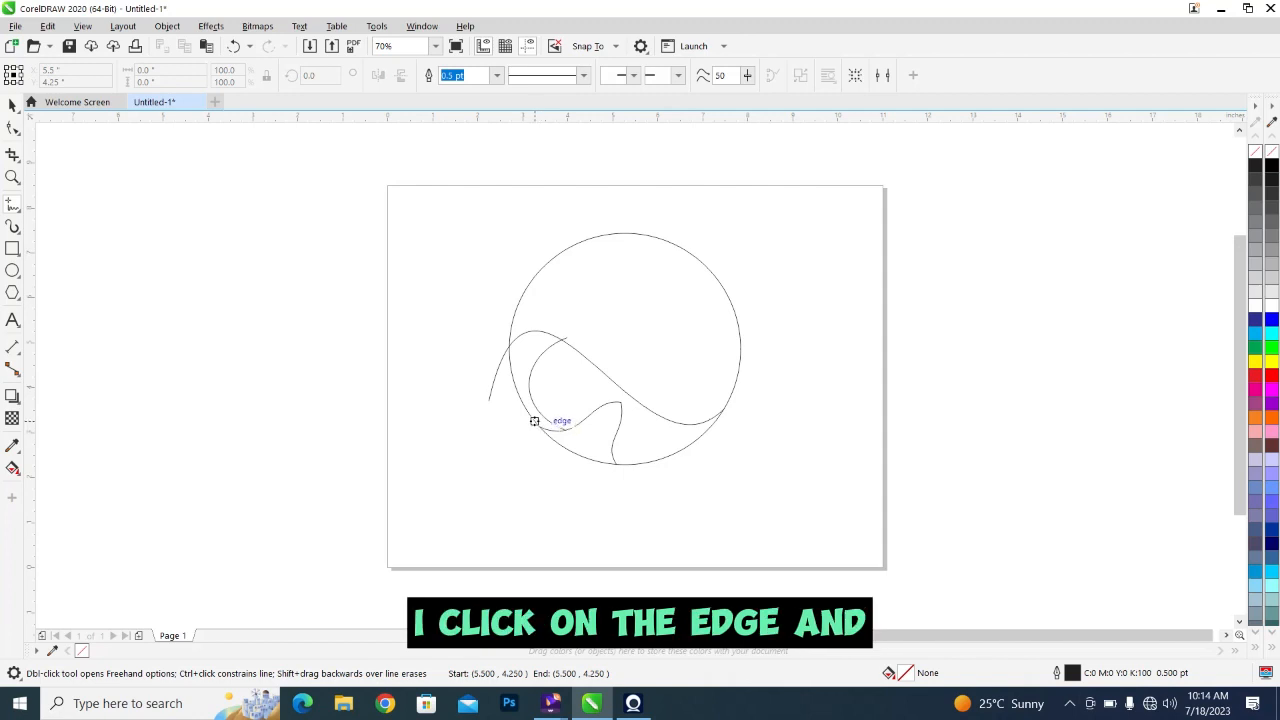
# Draw a connected three-segment Freehand outline about 2.1 by 2.1 inches below the circle, starting and ending on its lower-left edge
pyautogui.click(534, 420)
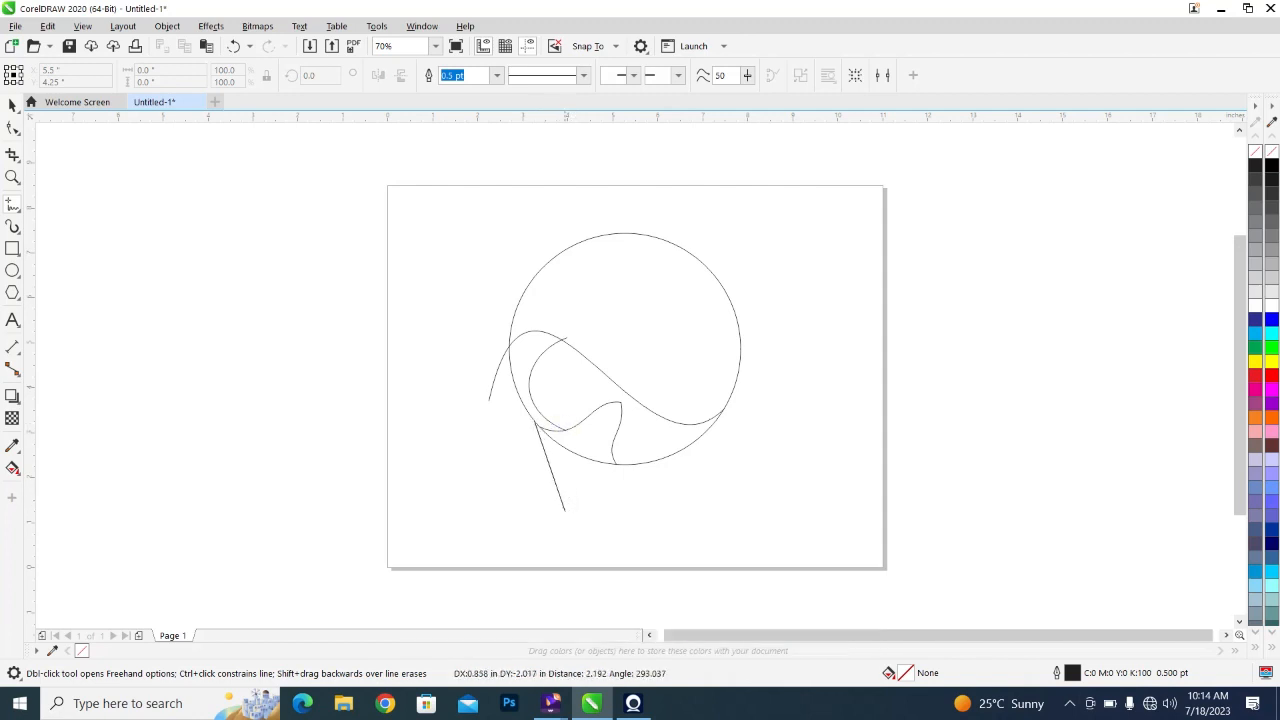
pyautogui.click(562, 499)
pyautogui.click(562, 499)
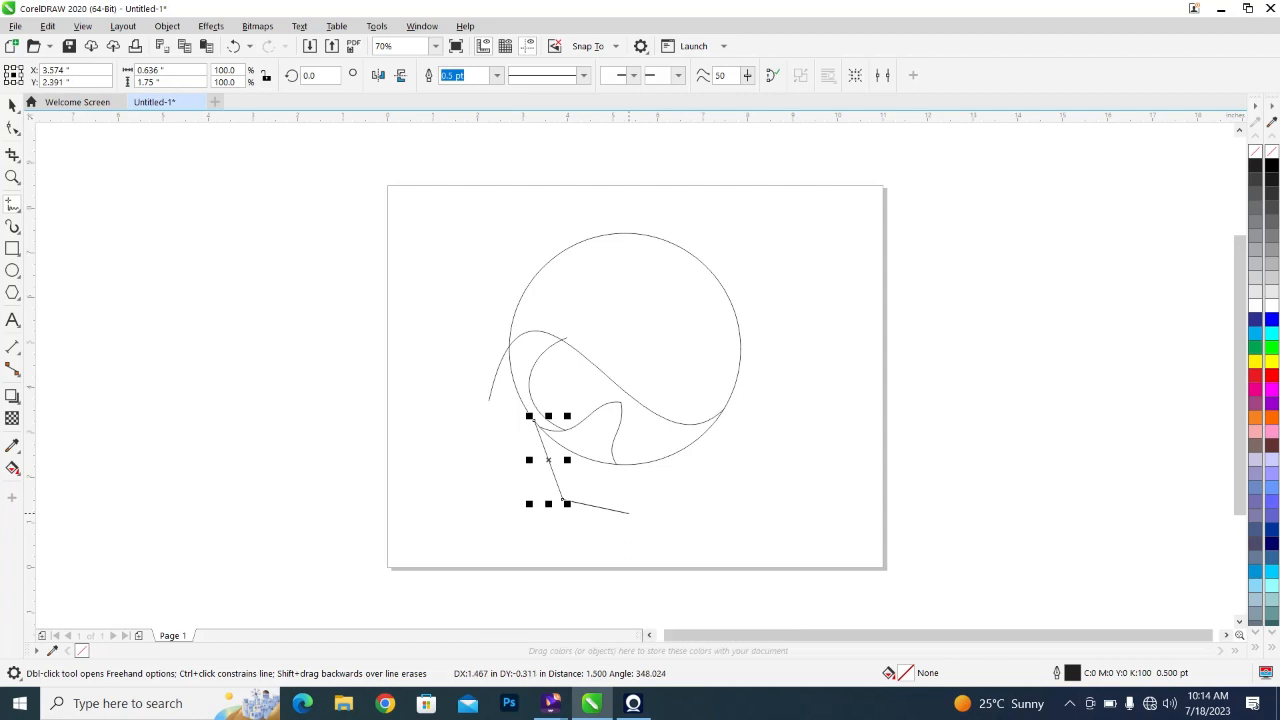
pyautogui.click(629, 516)
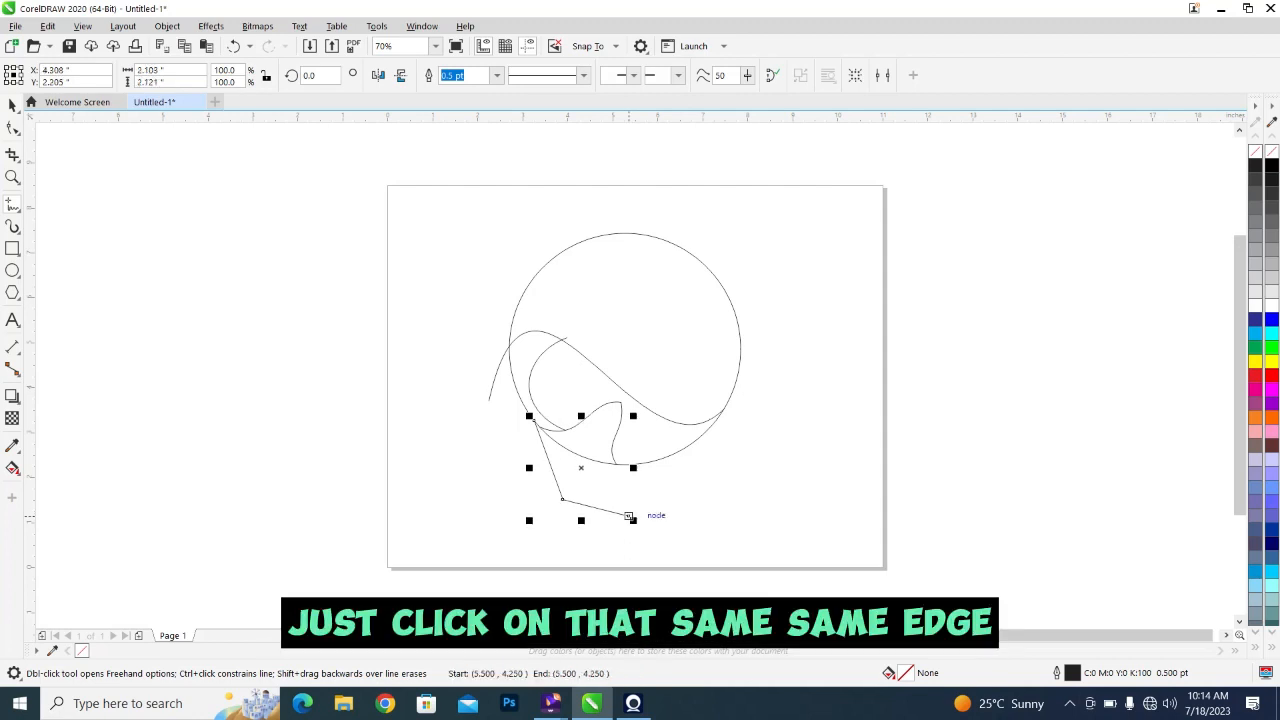
pyautogui.click(629, 516)
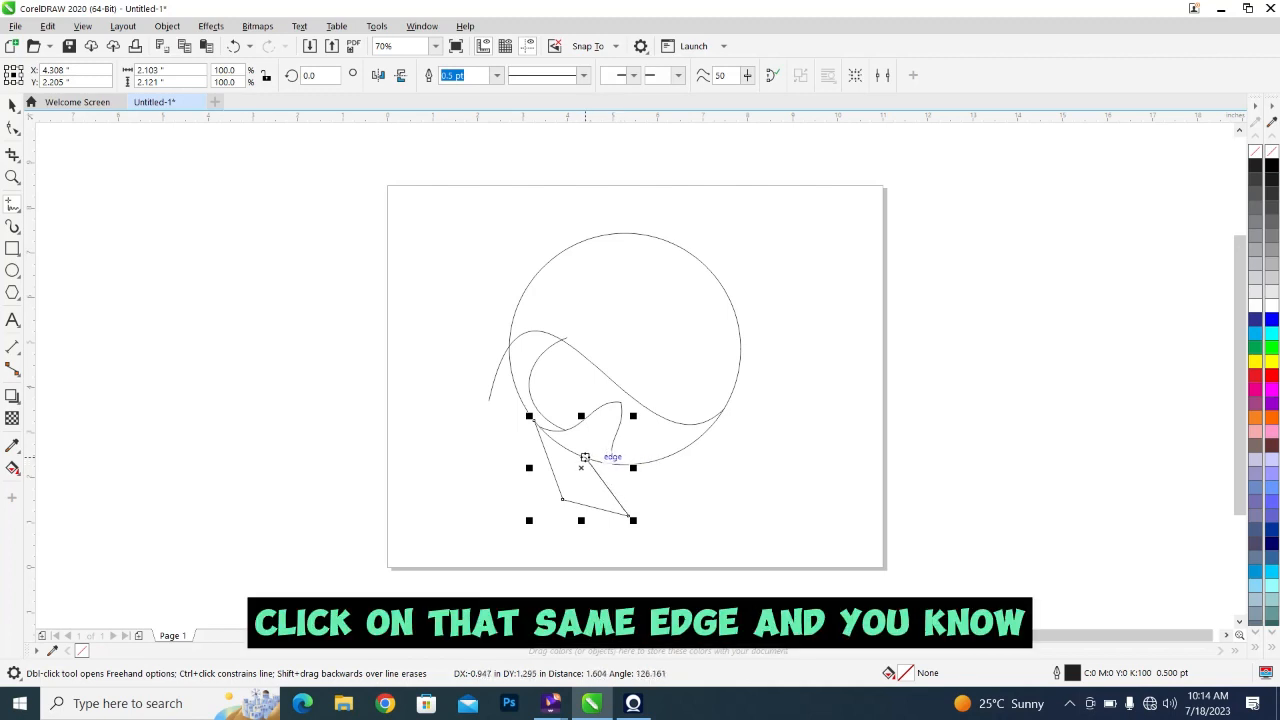
pyautogui.click(584, 457)
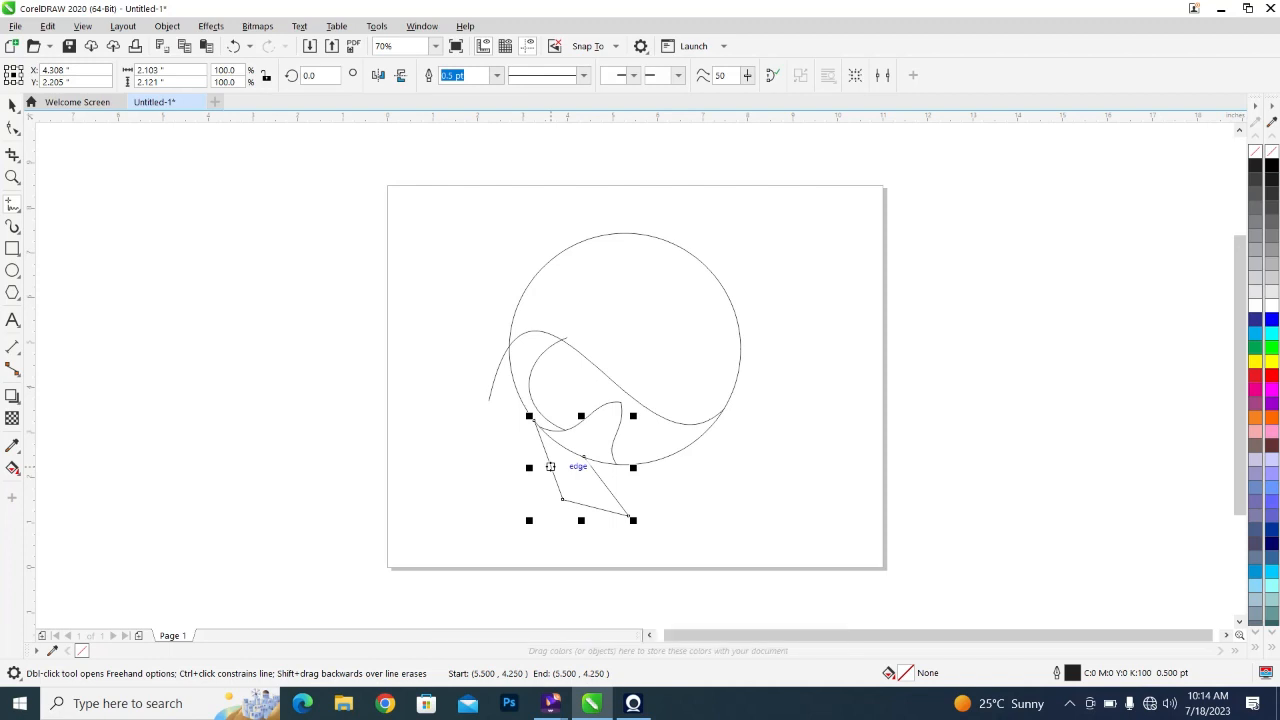
# Convert the left segment of the outline below the circle to a curve and round it outward near its lower end
pyautogui.click(13, 128)
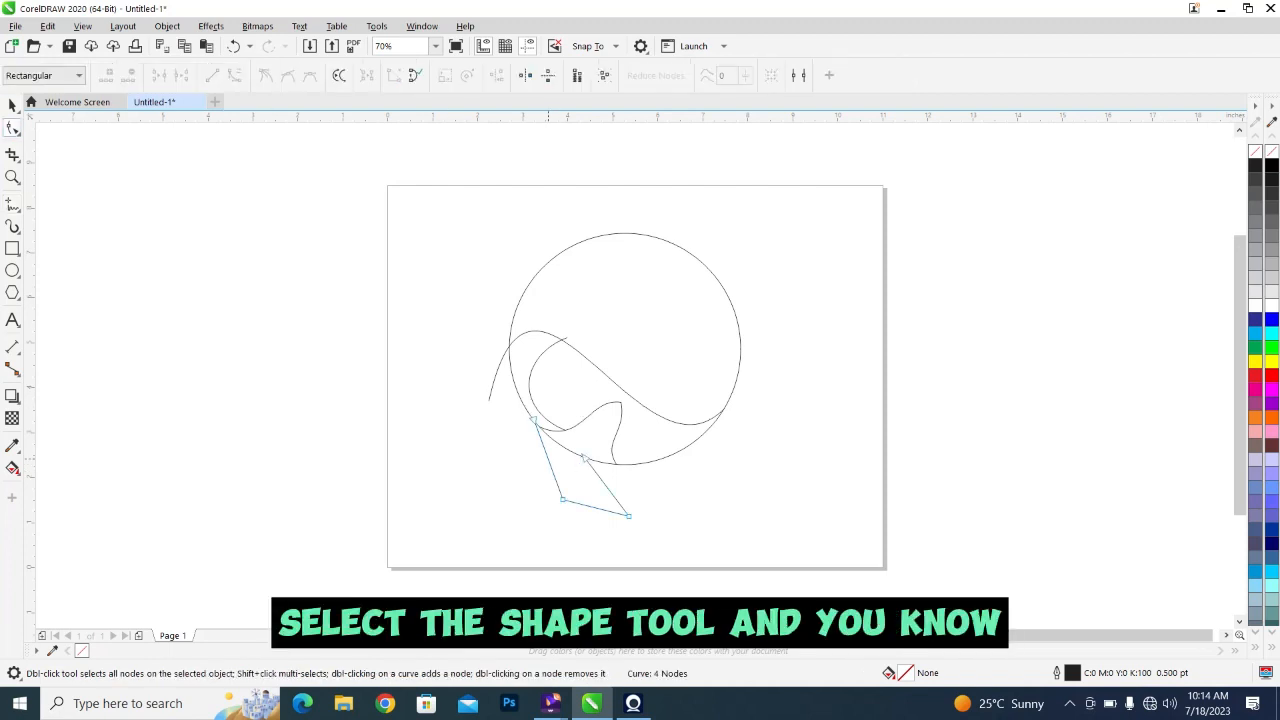
pyautogui.click(548, 458)
pyautogui.rightClick(548, 458)
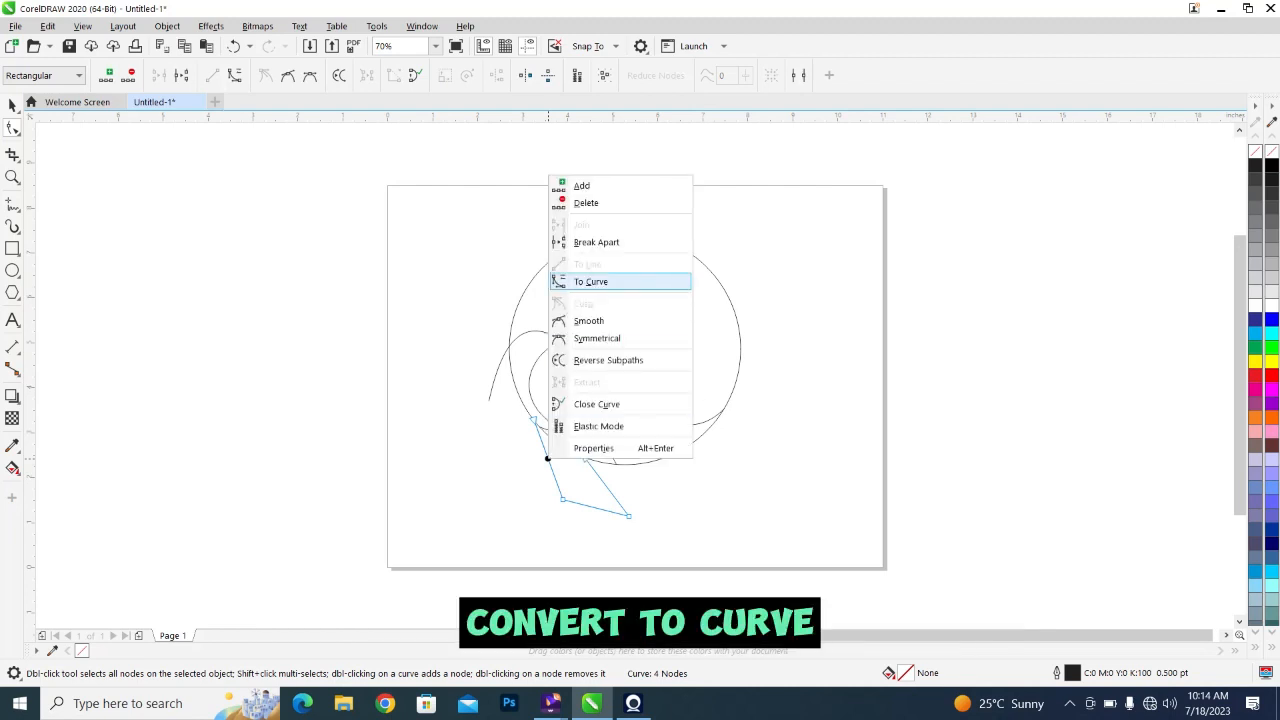
pyautogui.press('Return')
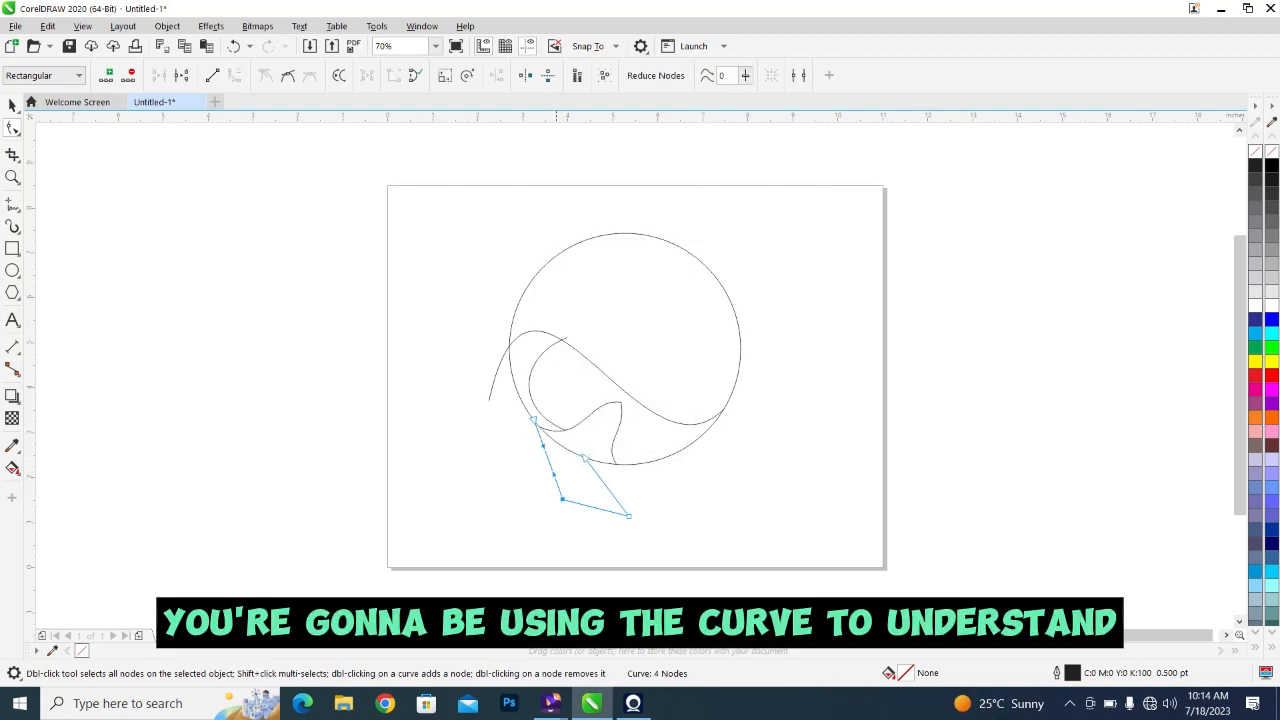
pyautogui.moveTo(555, 476); pyautogui.dragTo(544, 496)
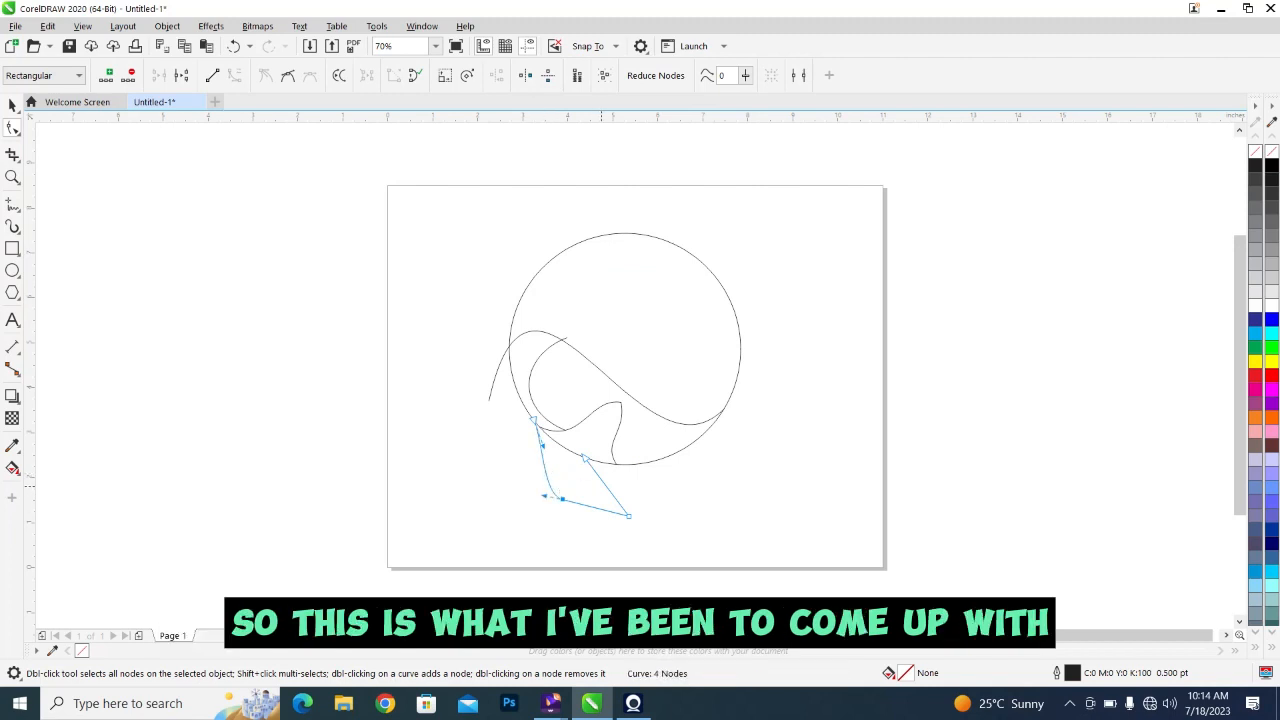
# Convert the lower outline's right segment to an outward-bowed curve, and move the inner curve's bottom end left along the circle's edge
pyautogui.click(604, 484)
pyautogui.rightClick(604, 484)
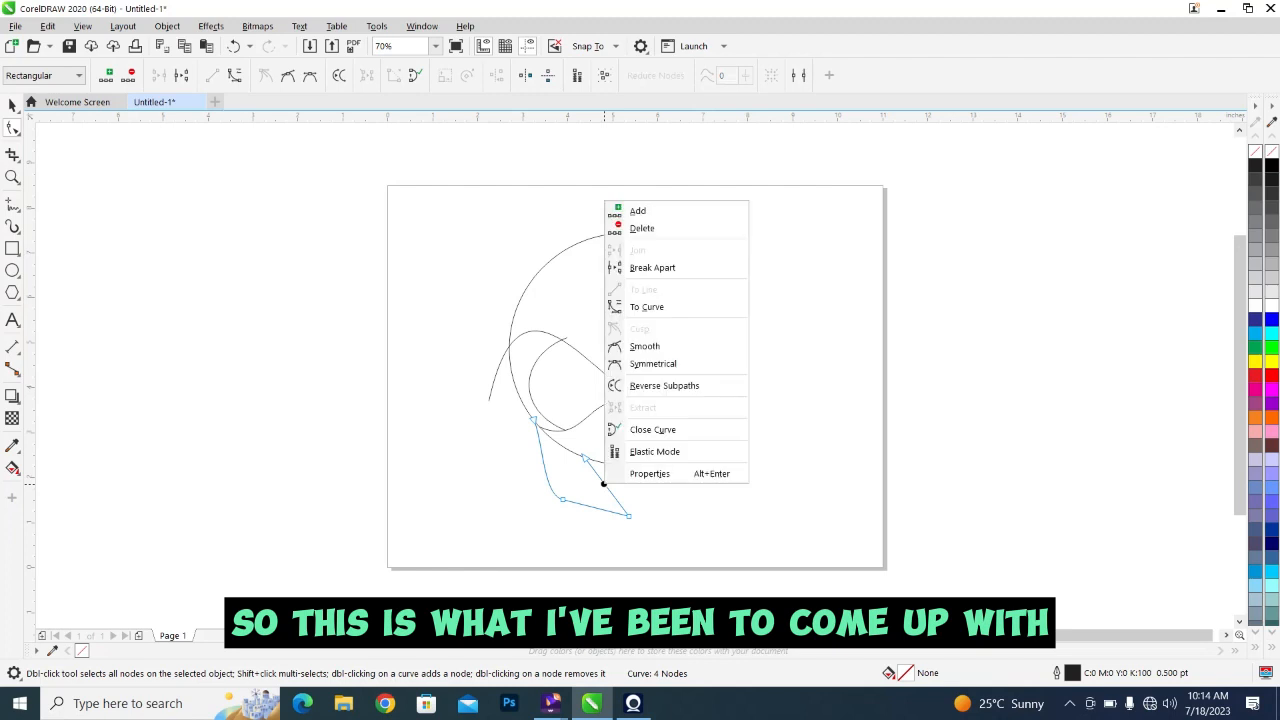
pyautogui.click(646, 307)
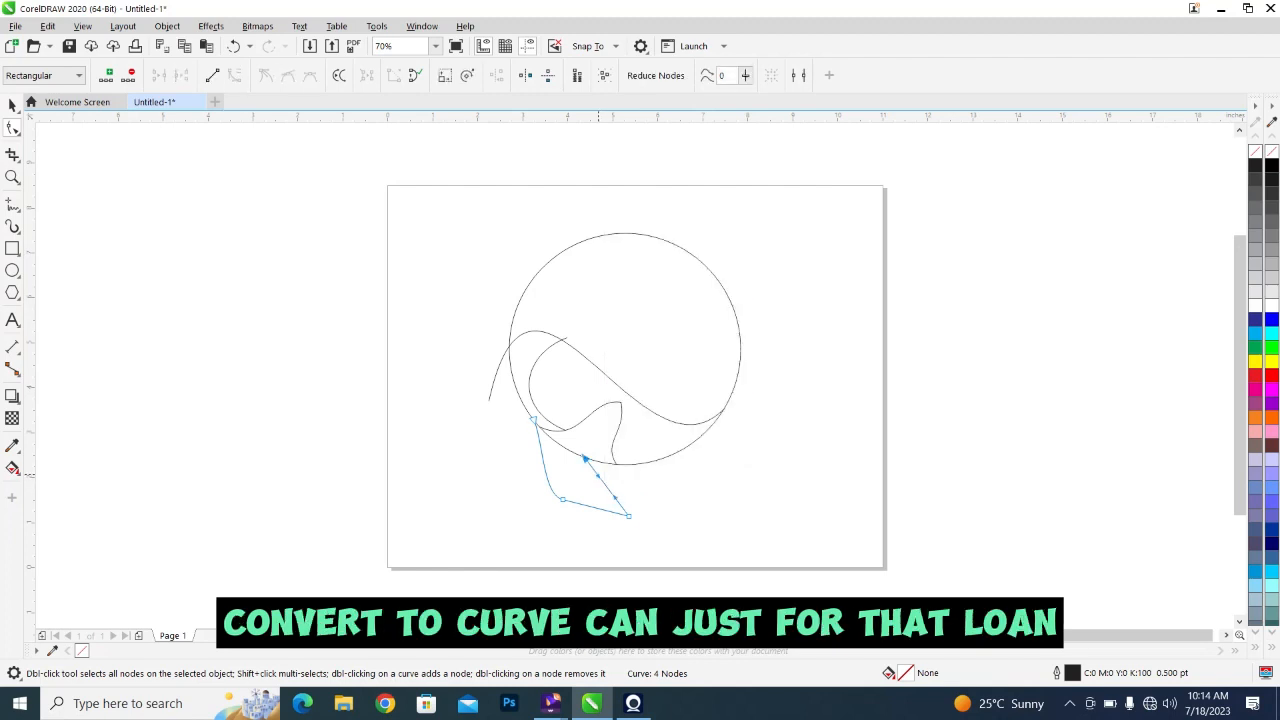
pyautogui.moveTo(597, 476); pyautogui.dragTo(630, 482)
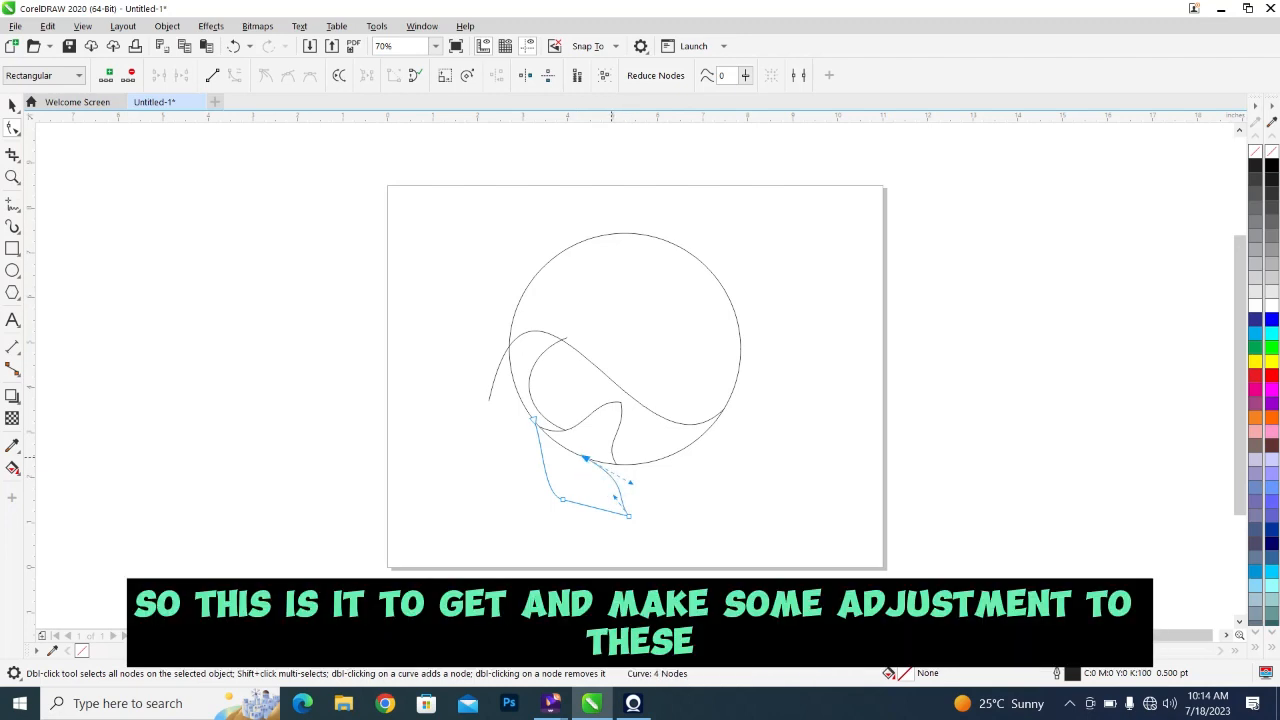
pyautogui.click(613, 459)
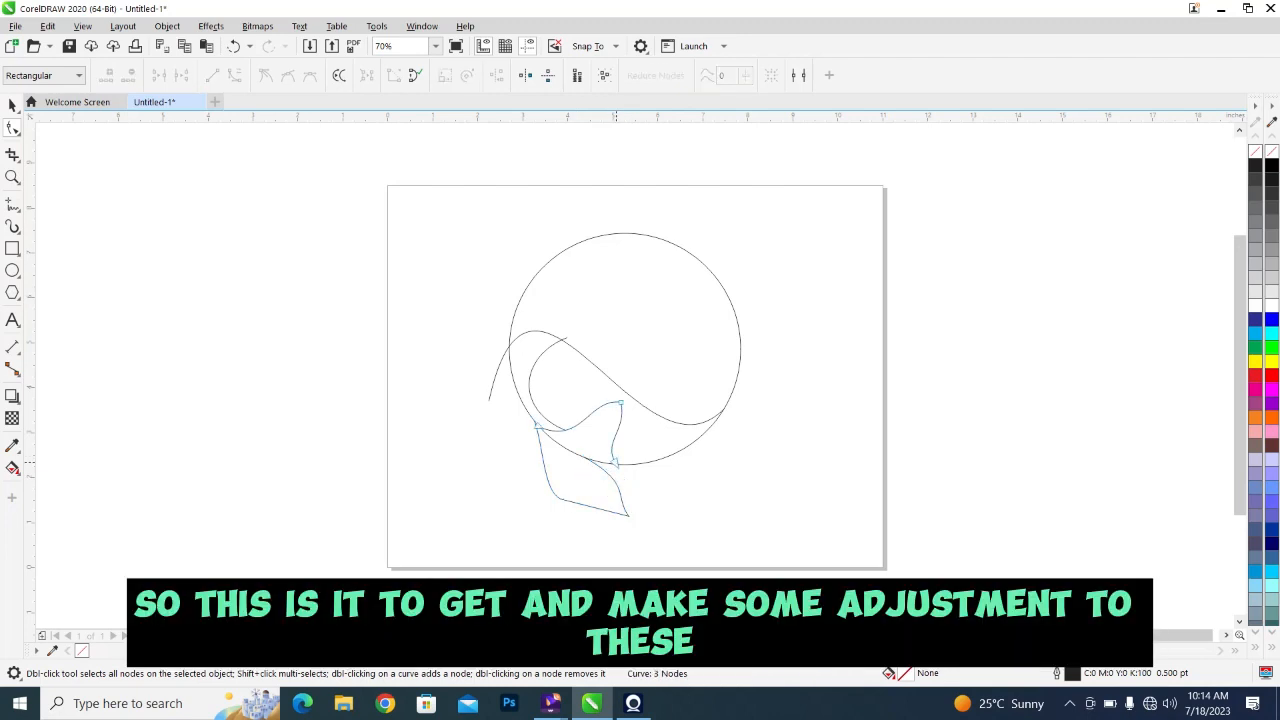
pyautogui.moveTo(615, 462); pyautogui.dragTo(599, 461)
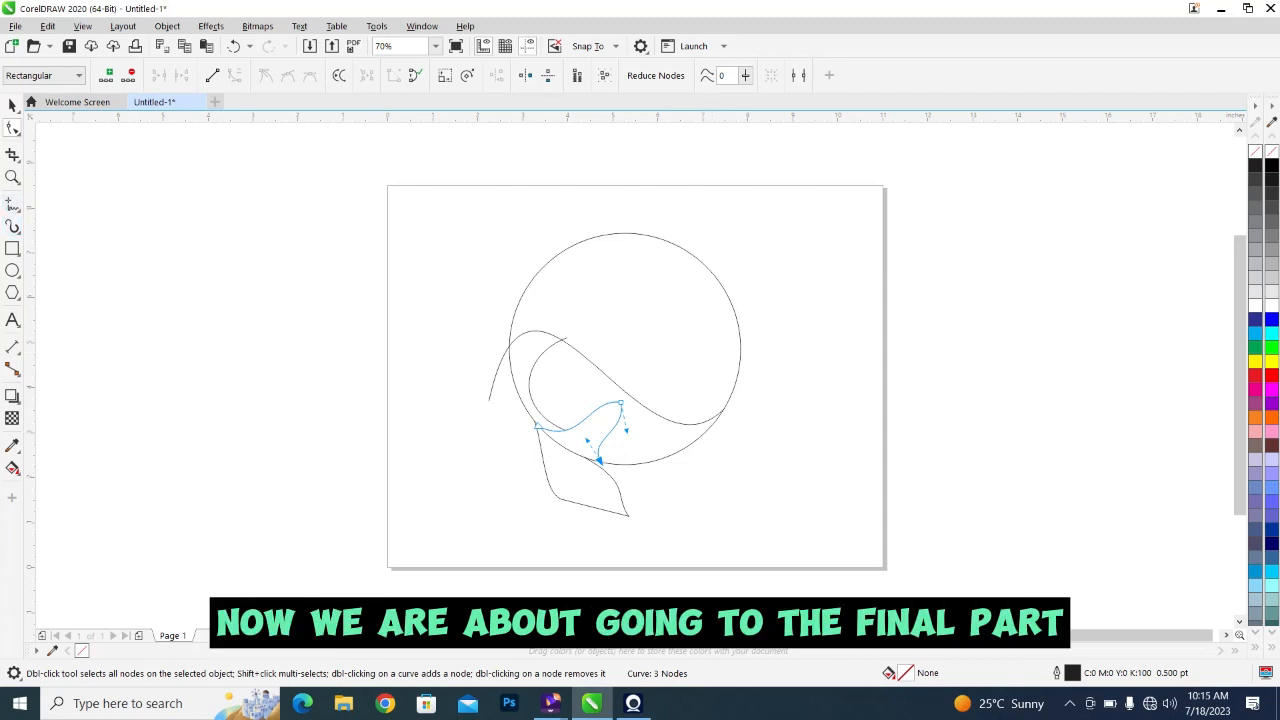
# Draw a two-segment Freehand line from the circle's upper-right edge to a peak above the page and down to the circle's upper-left edge
pyautogui.click(13, 226)
pyautogui.click(13, 205)
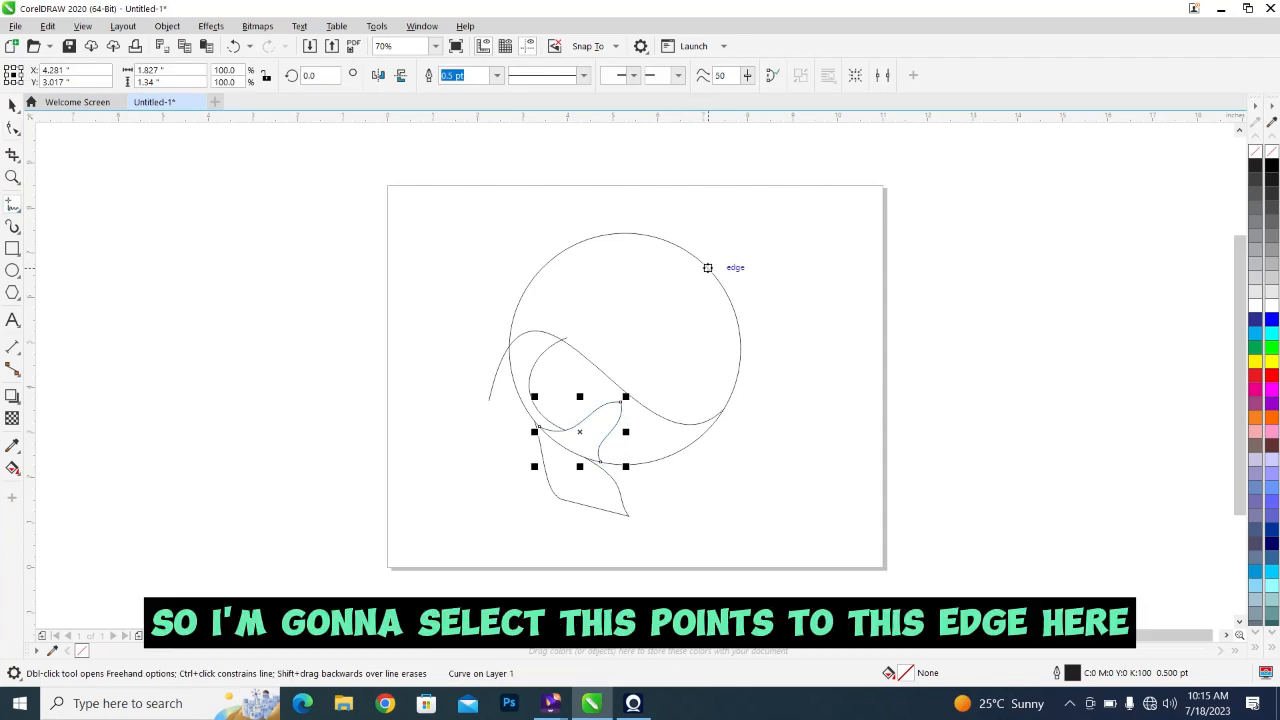
pyautogui.click(707, 267)
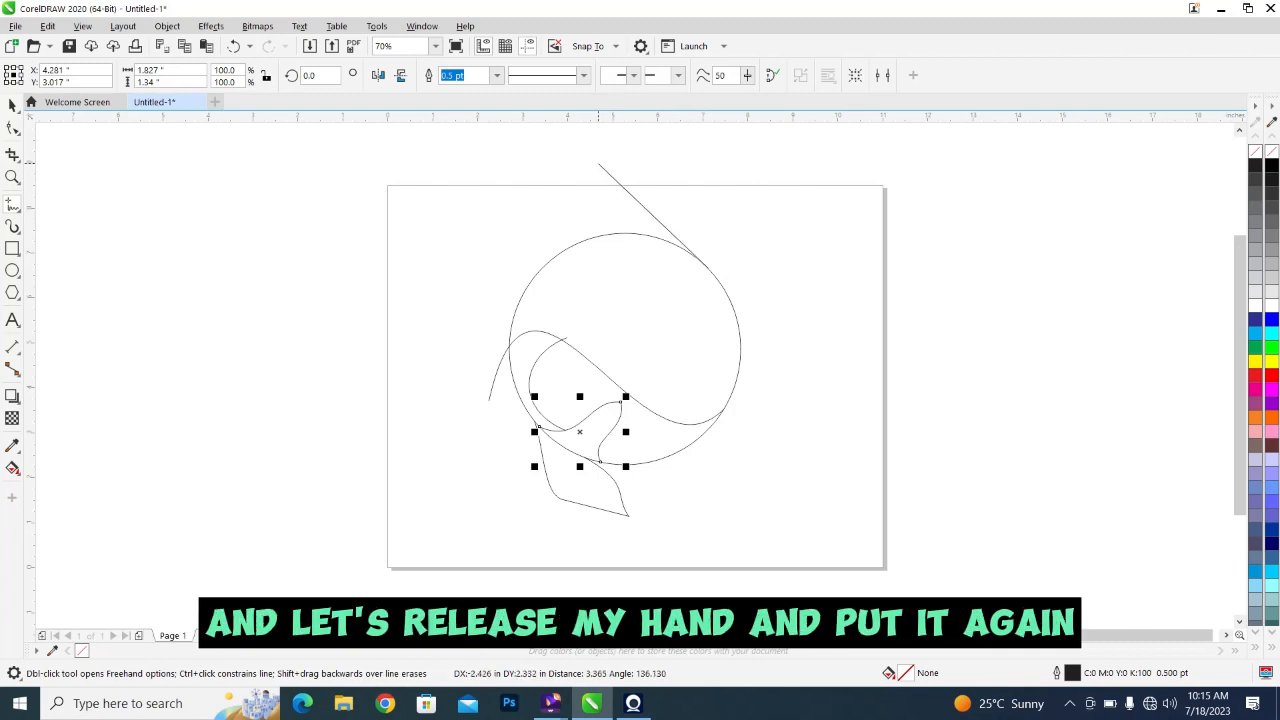
pyautogui.click(596, 161)
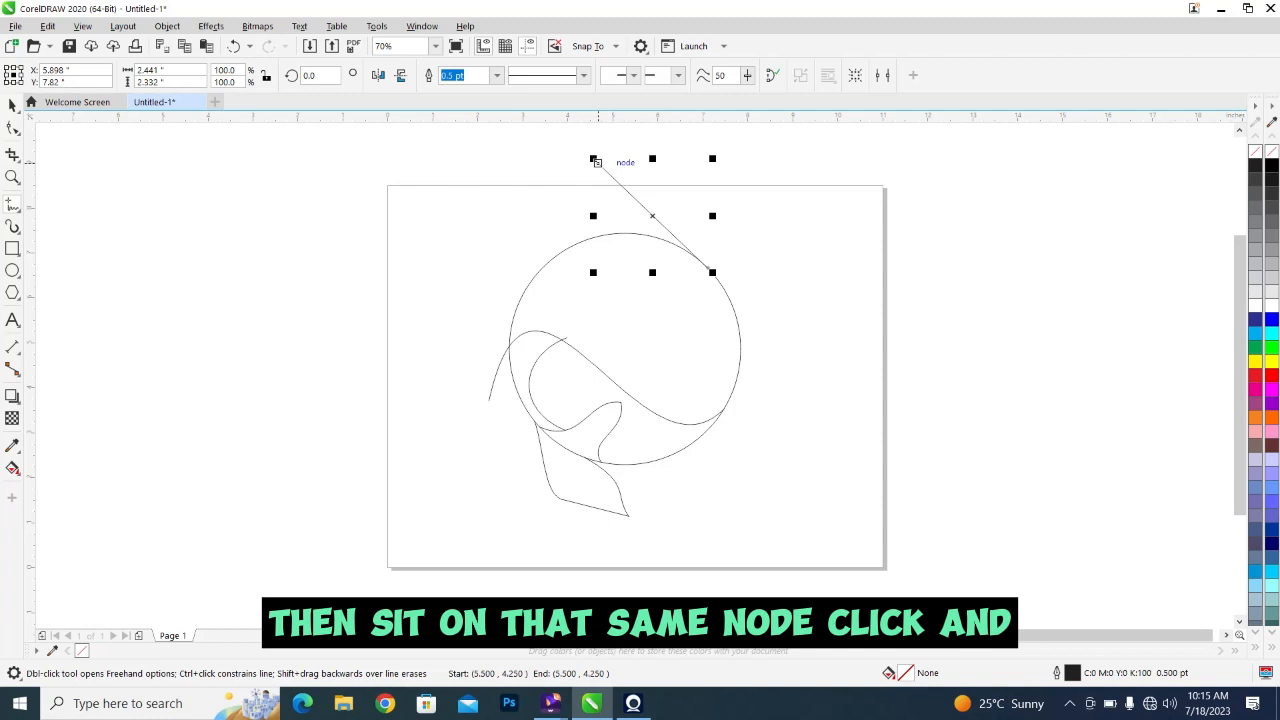
pyautogui.click(597, 162)
pyautogui.click(568, 247)
# Convert the left segment of the peaked line to a curve and round it outward toward the peak
pyautogui.press('F10')
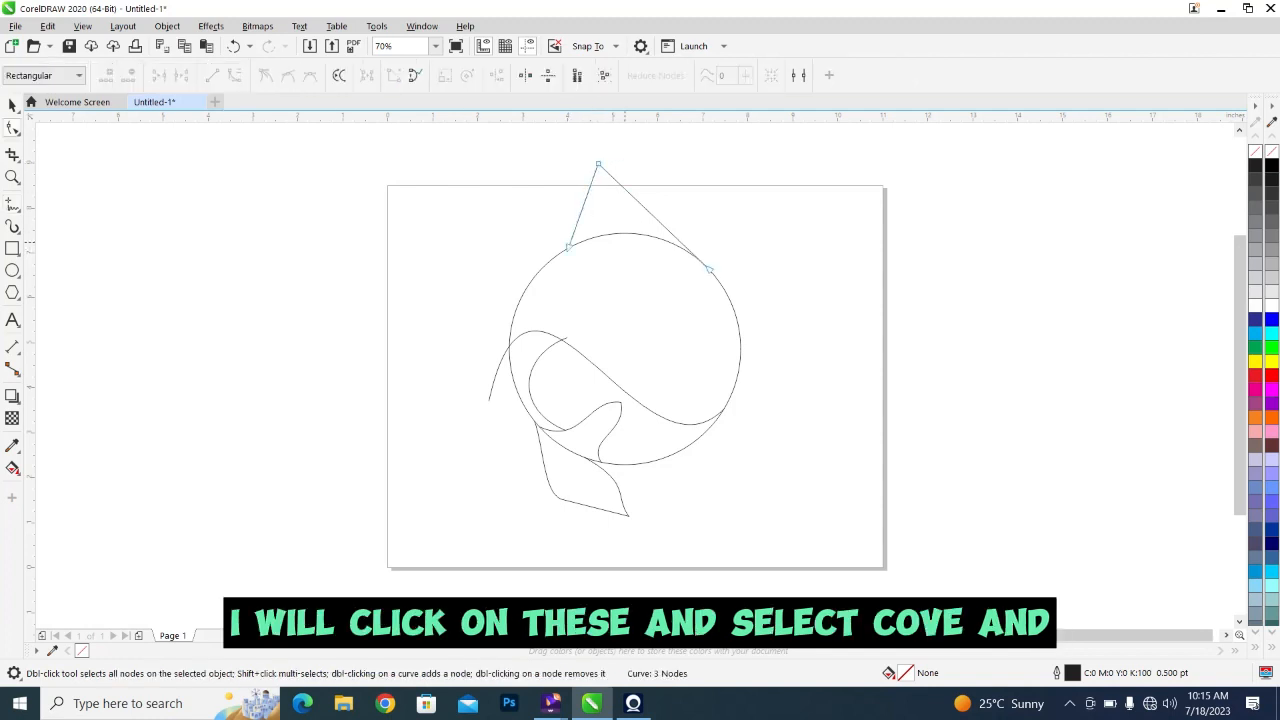
pyautogui.click(582, 206)
pyautogui.rightClick(582, 206)
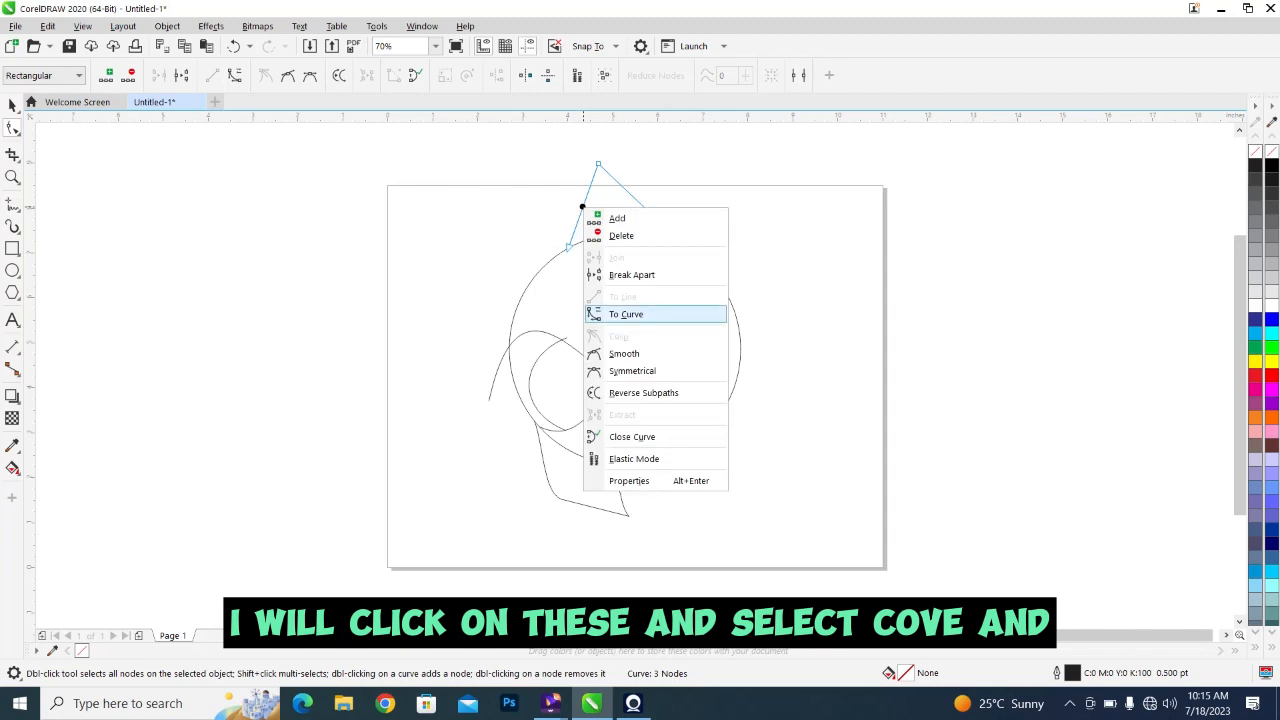
pyautogui.click(626, 314)
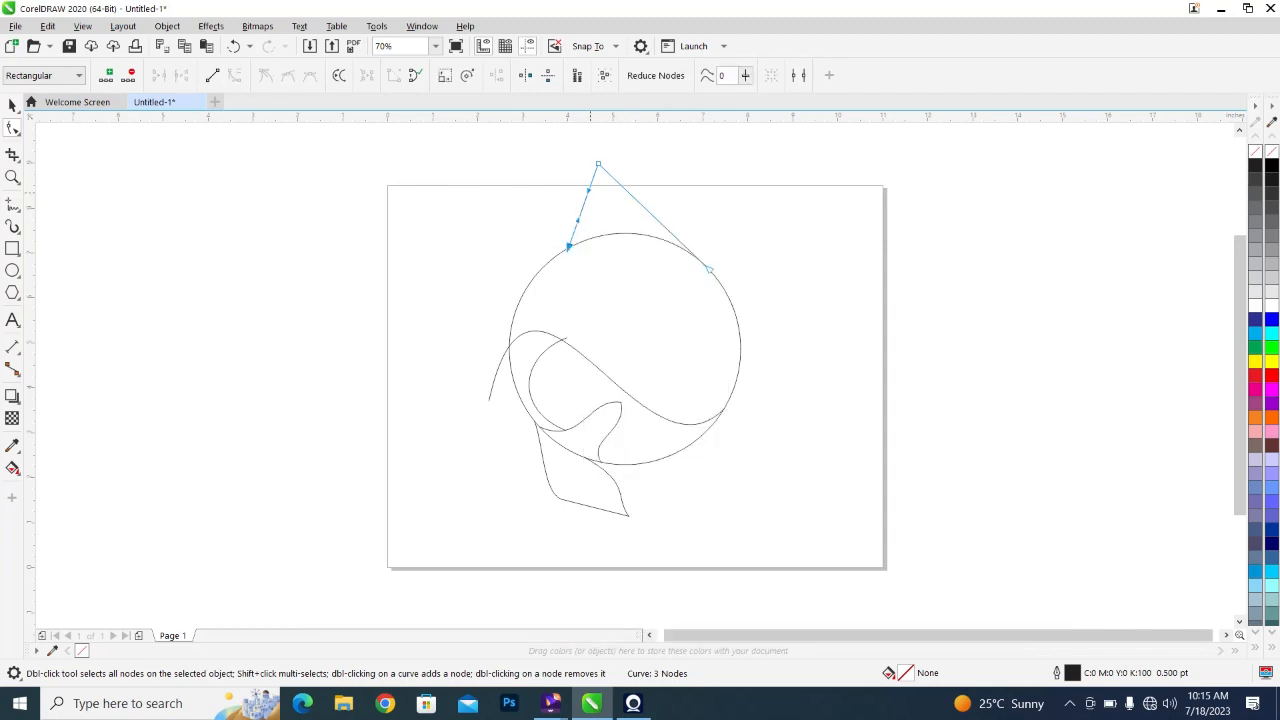
pyautogui.moveTo(589, 191); pyautogui.dragTo(560, 165)
# Convert the right segment of the top fin outline to a curve, bow it outward and shift the fin's peak slightly down and left
pyautogui.click(634, 197)
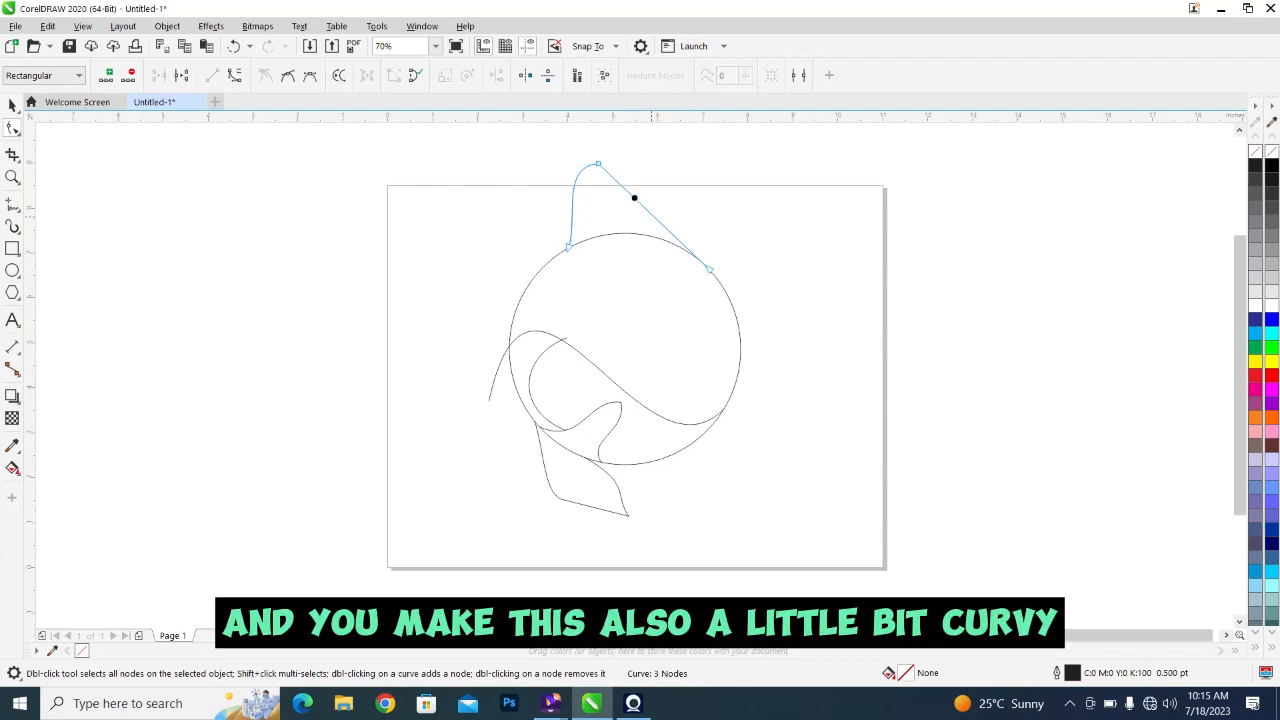
pyautogui.rightClick(651, 213)
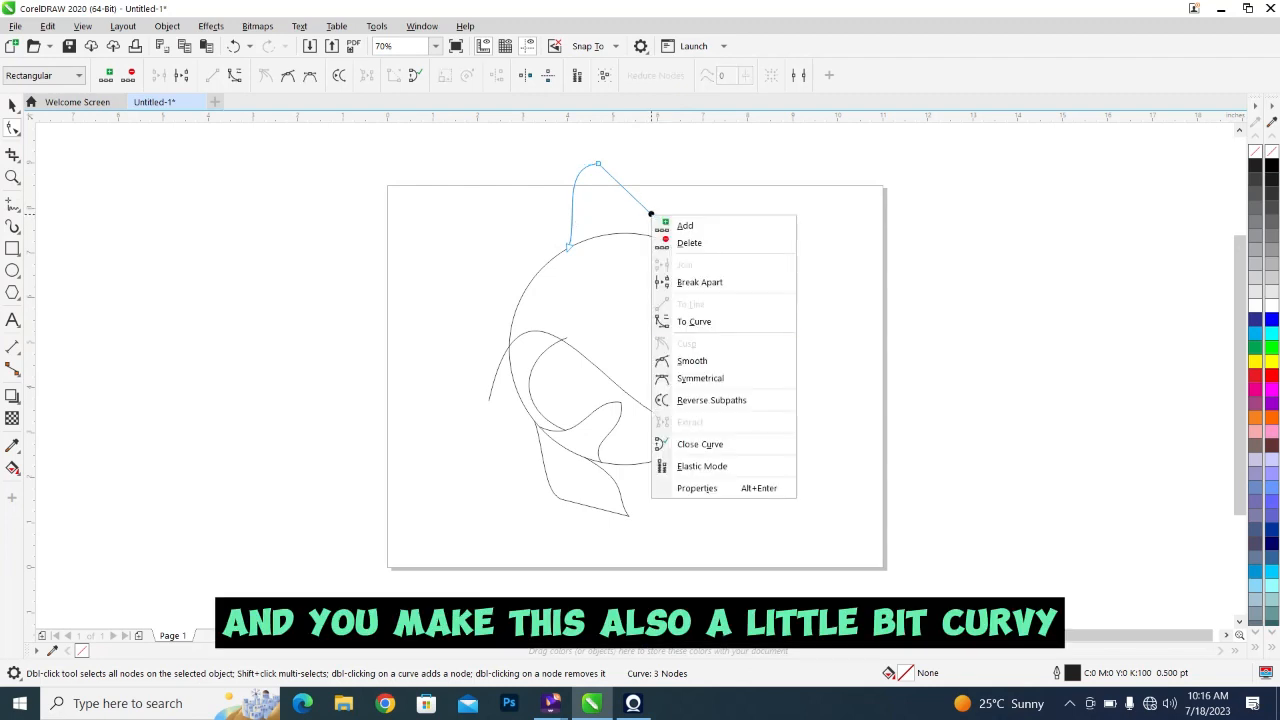
pyautogui.click(694, 321)
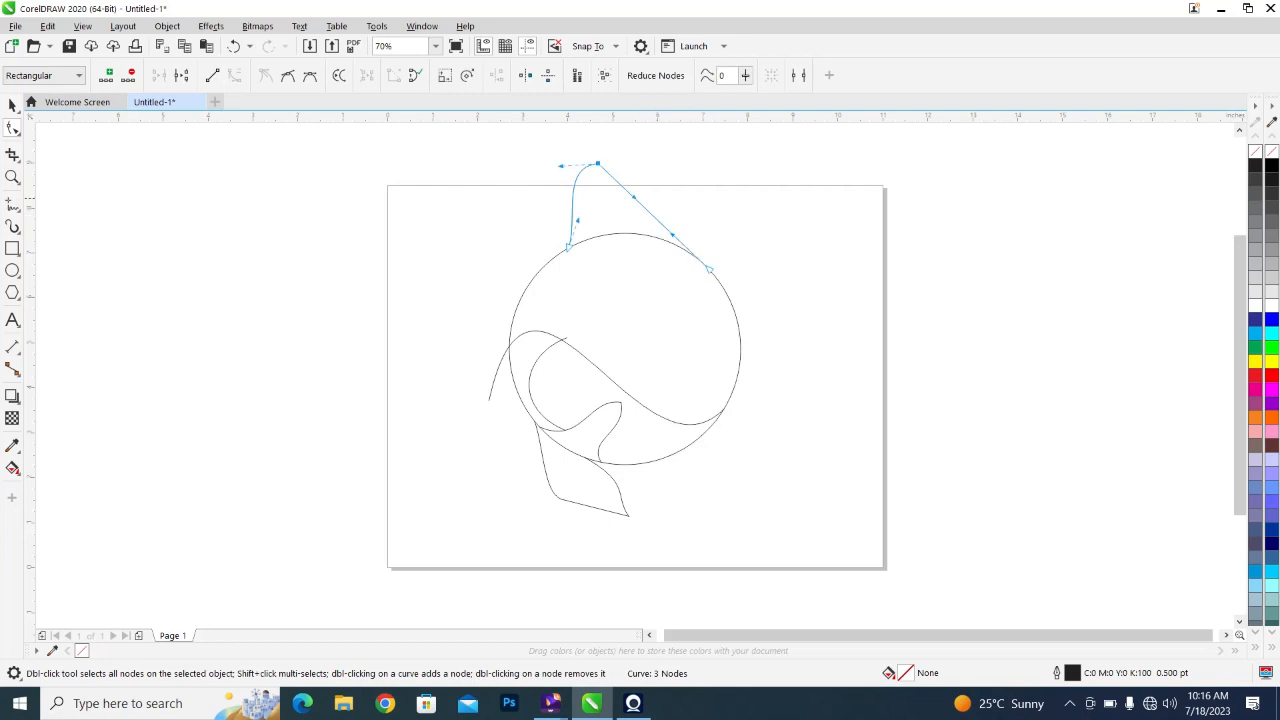
pyautogui.moveTo(634, 197); pyautogui.dragTo(586, 175)
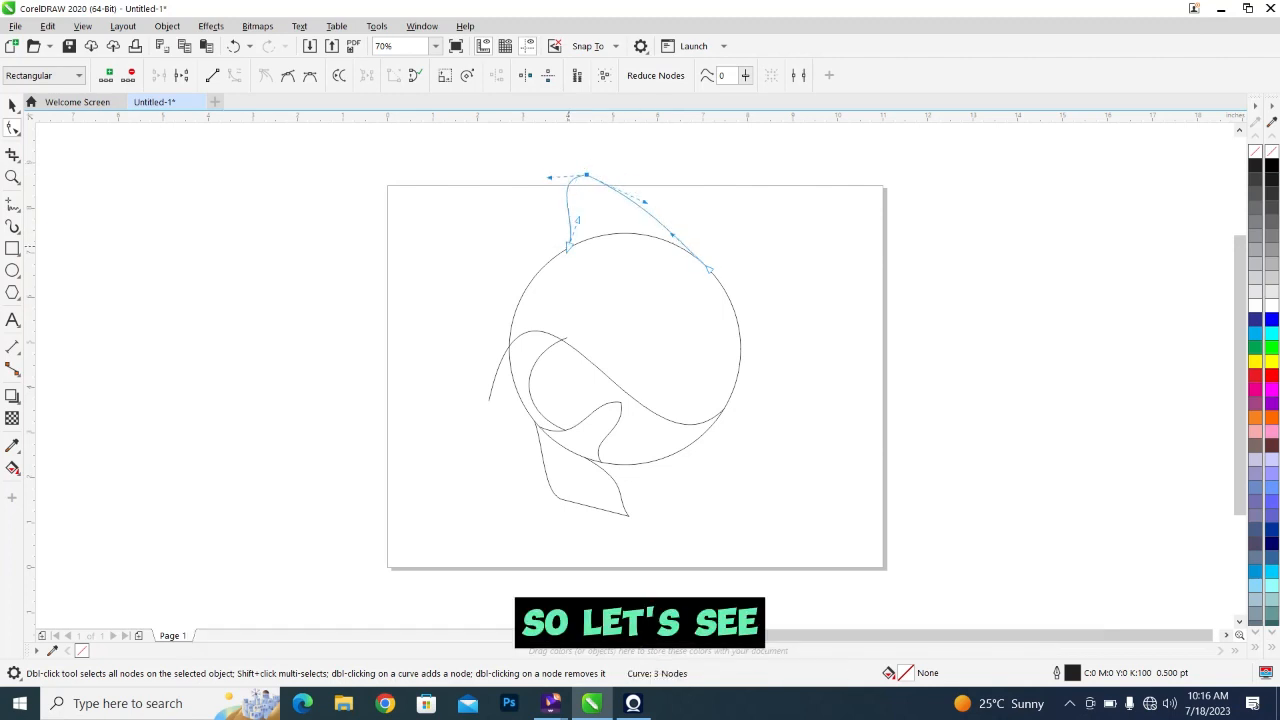
pyautogui.click(568, 245)
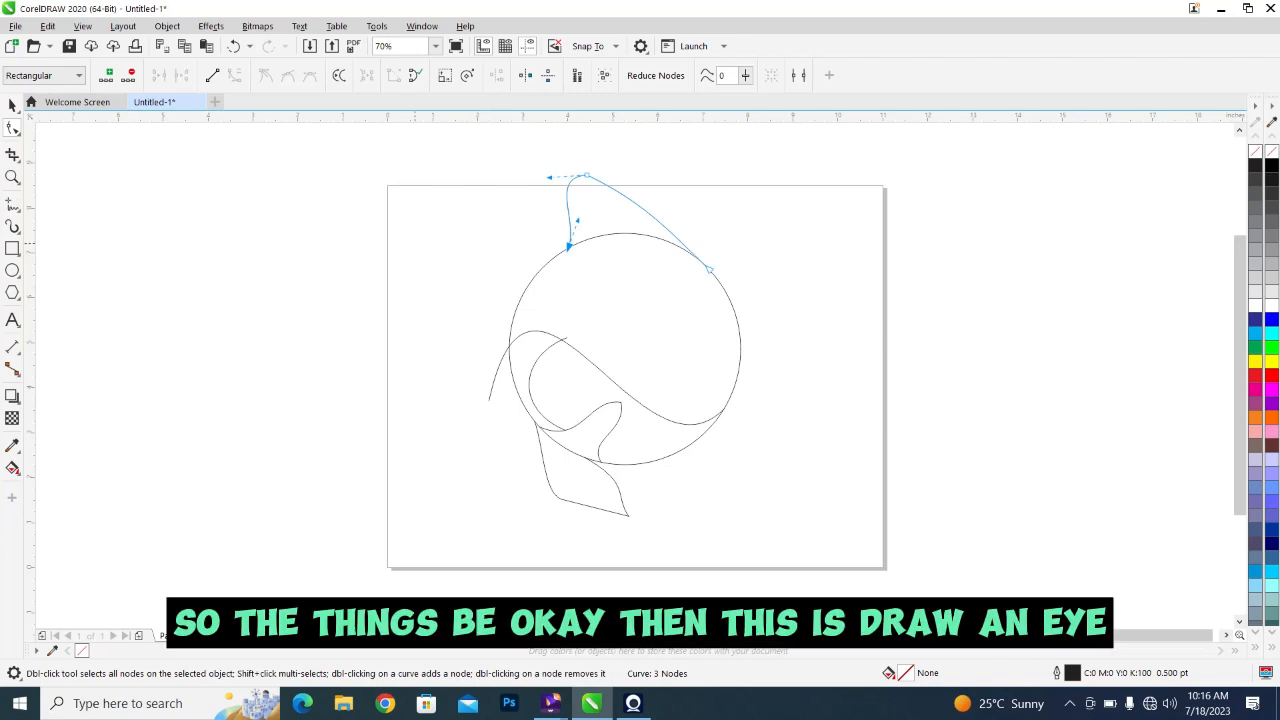
pyautogui.click(415, 243)
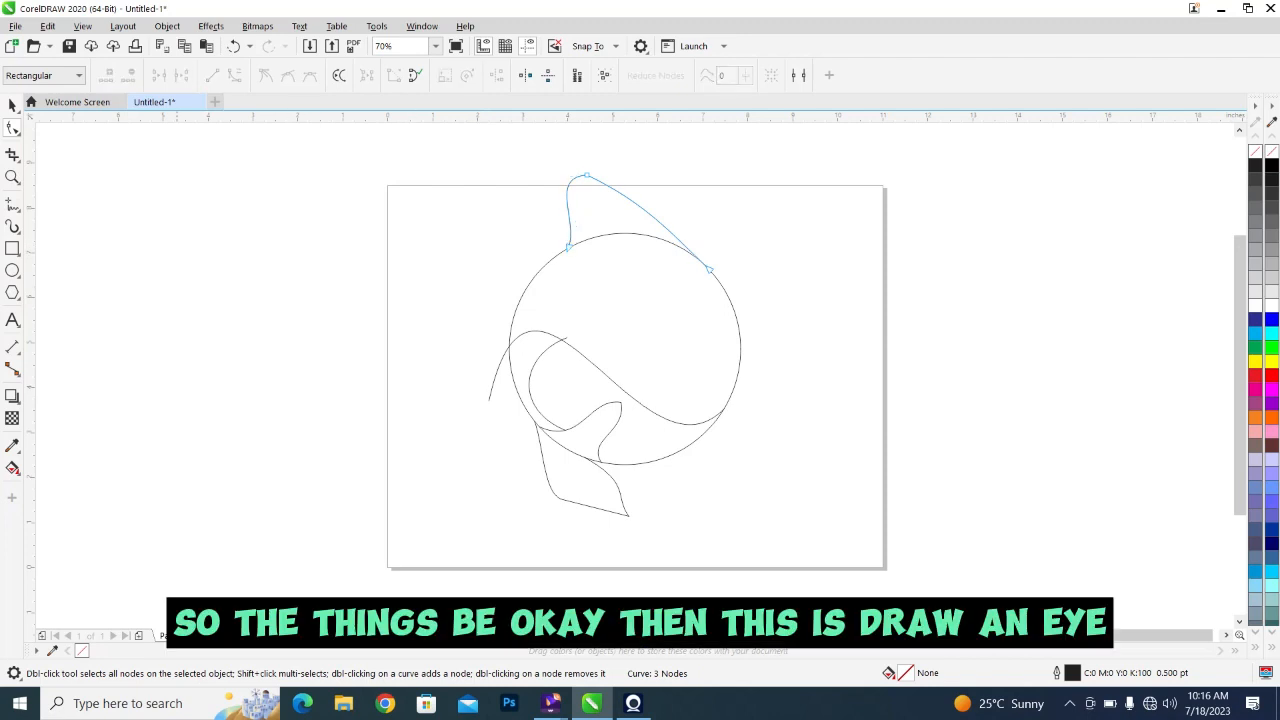
# Draw a small ellipse about 0.49 by 0.22 inches as the eye near the circle's lower right and rotate it to about 330°
pyautogui.click(13, 270)
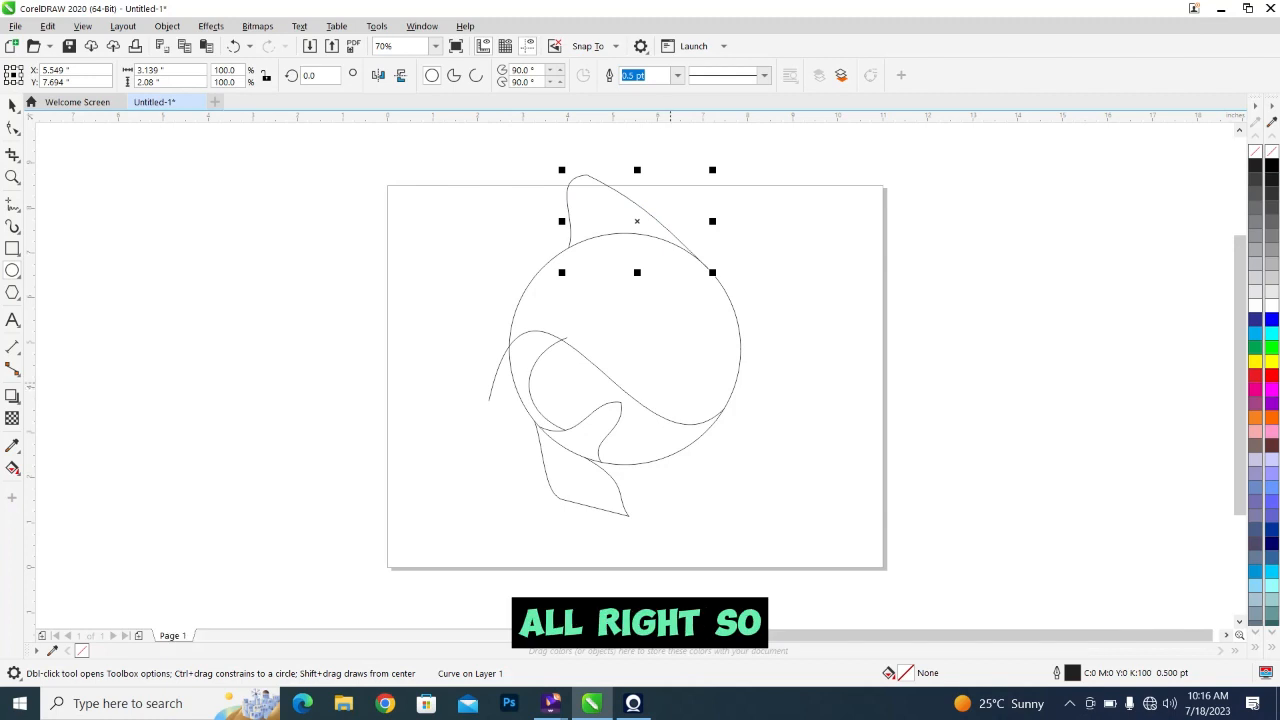
pyautogui.moveTo(670, 383); pyautogui.dragTo(692, 393)
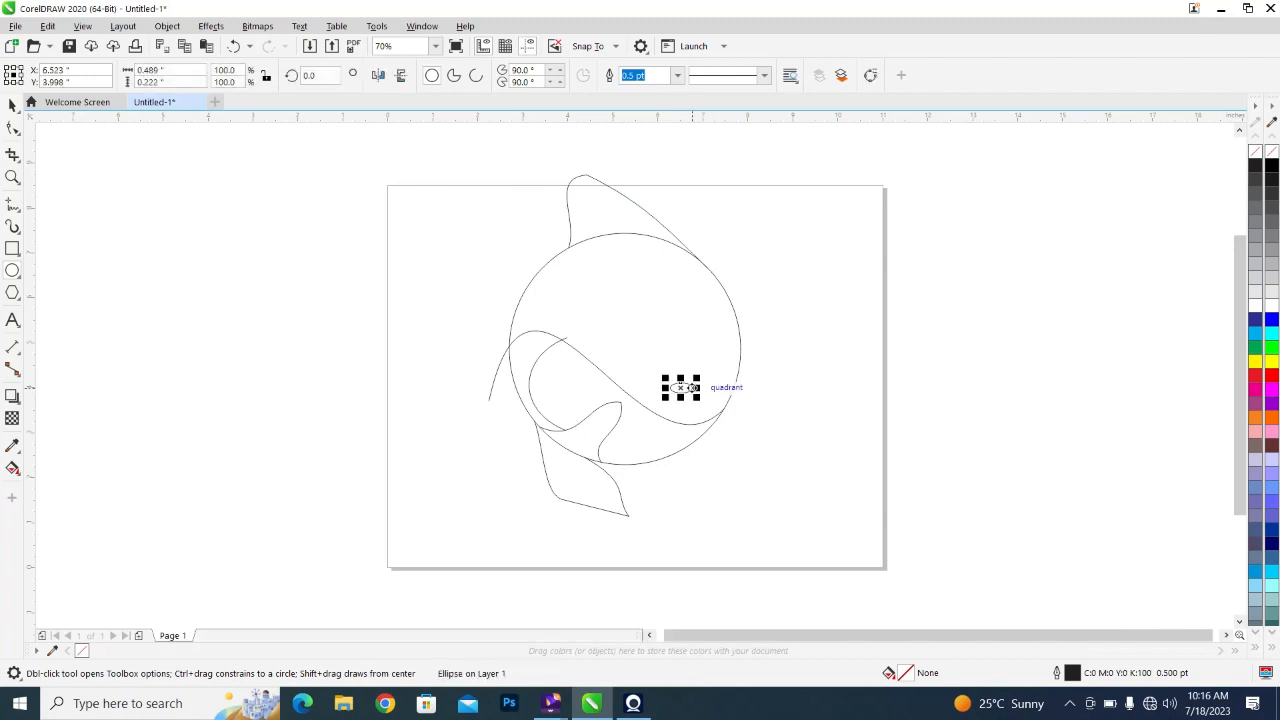
pyautogui.click(681, 388)
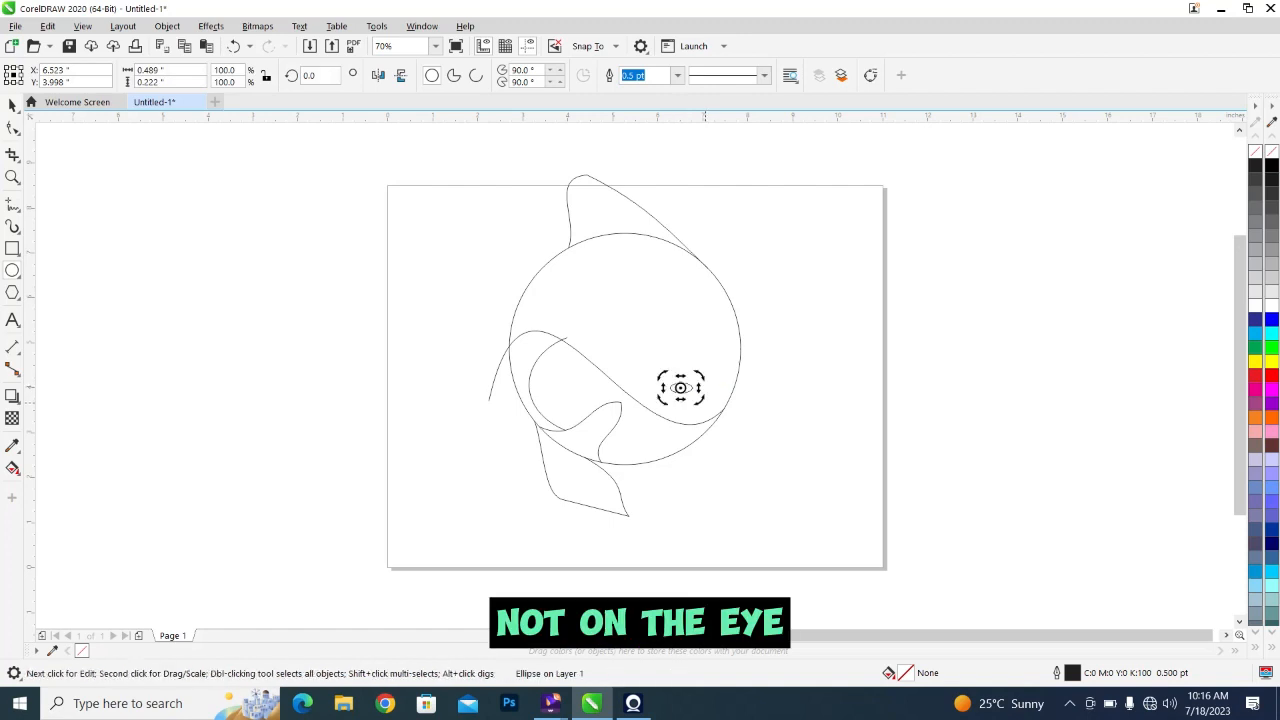
pyautogui.moveTo(703, 401); pyautogui.dragTo(693, 412)
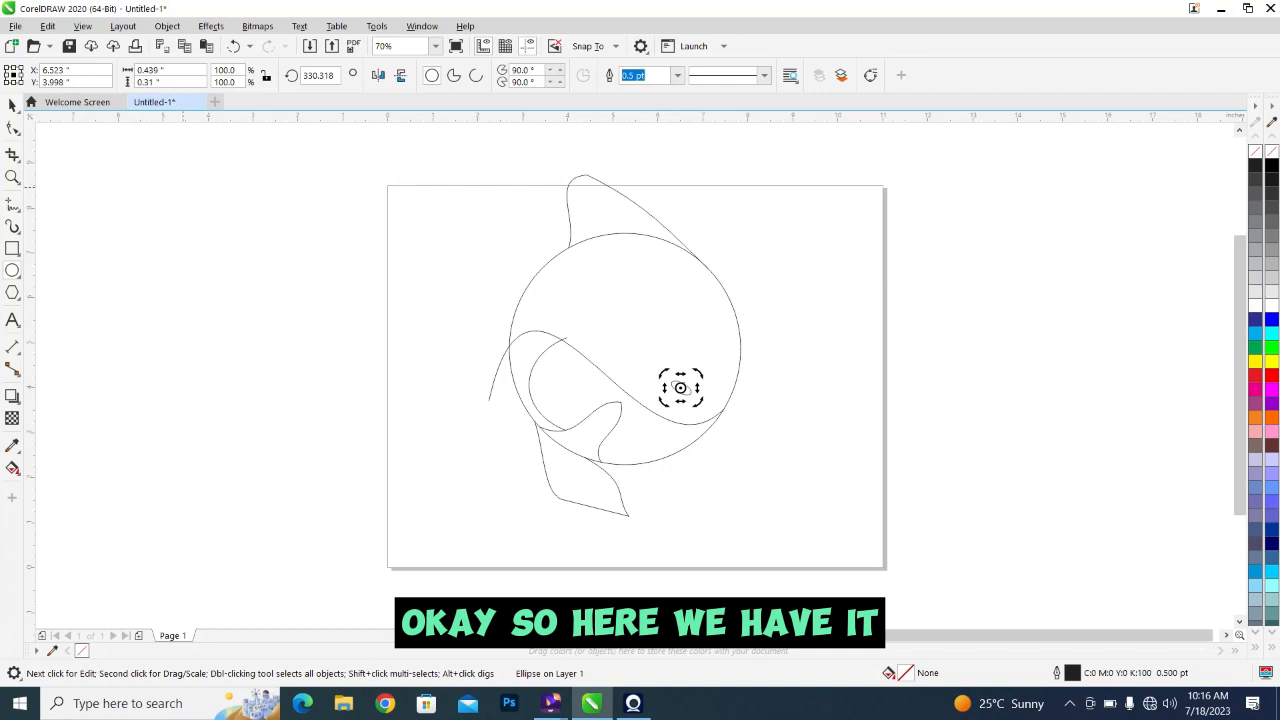
pyautogui.click(12, 105)
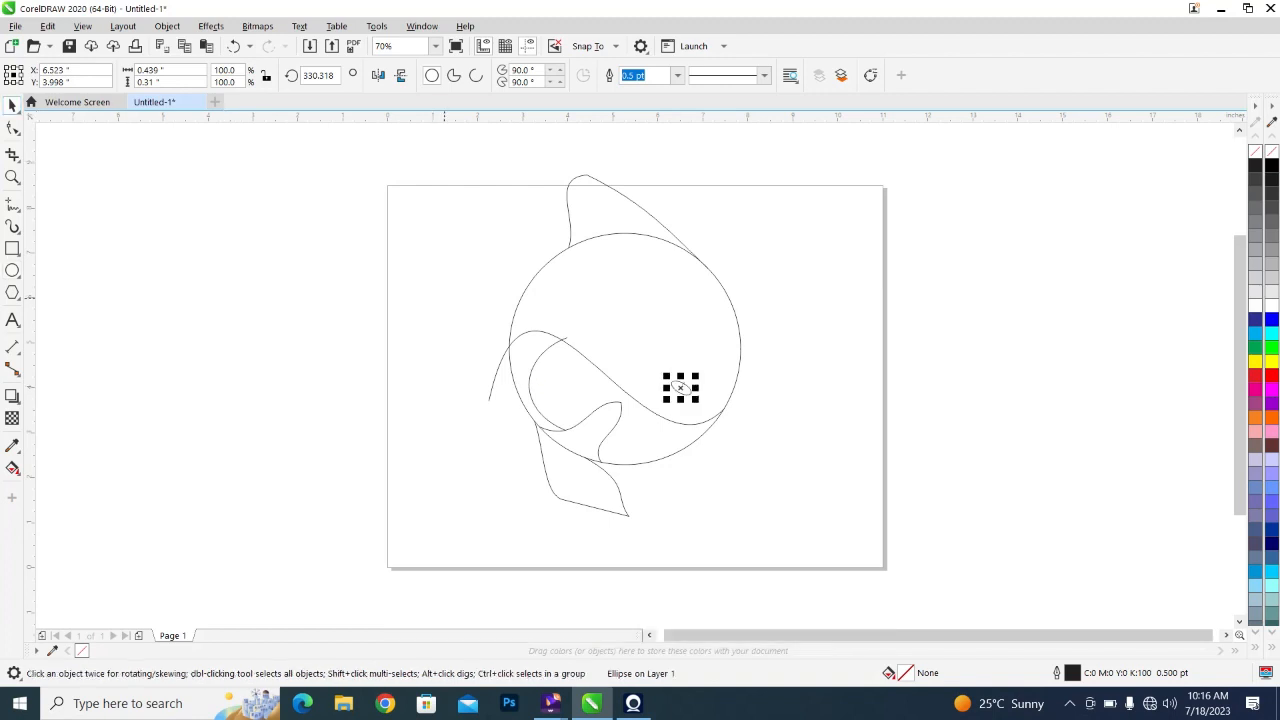
pyautogui.click(444, 297)
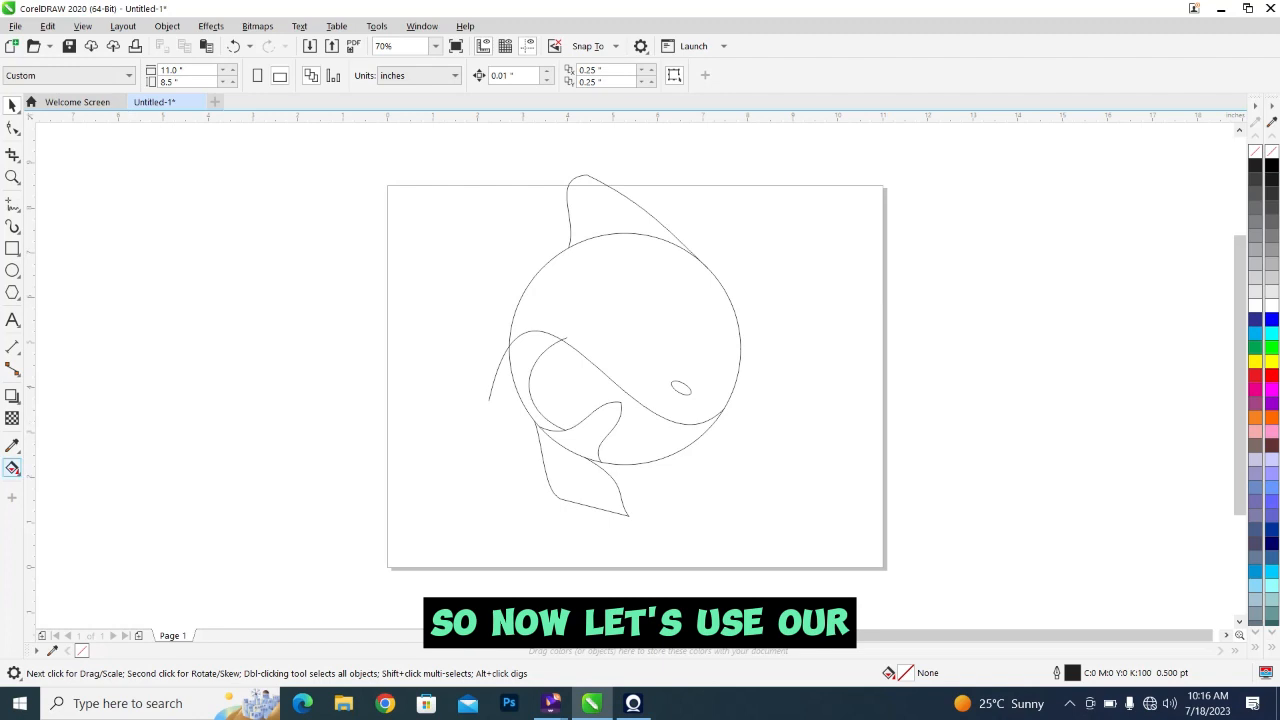
# Smart Fill both tail lobes, the tail band, the body around the eye and the top fin with slate blue
pyautogui.click(13, 469)
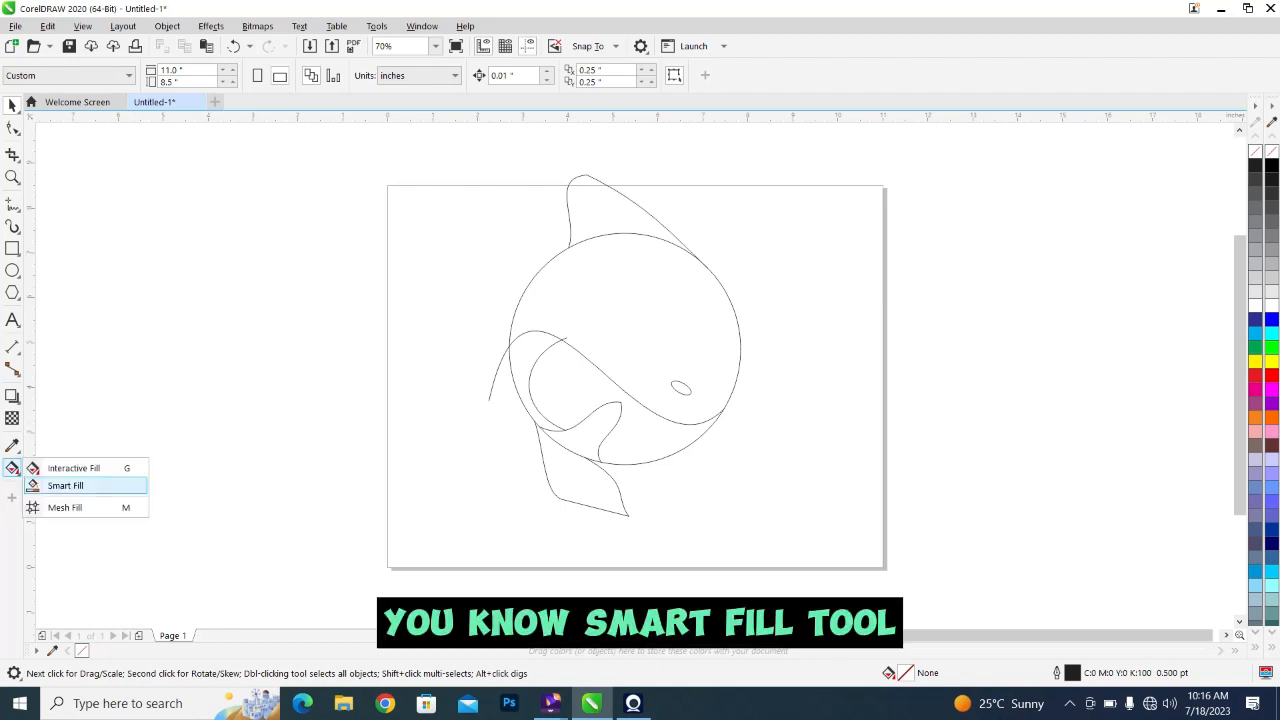
pyautogui.click(65, 485)
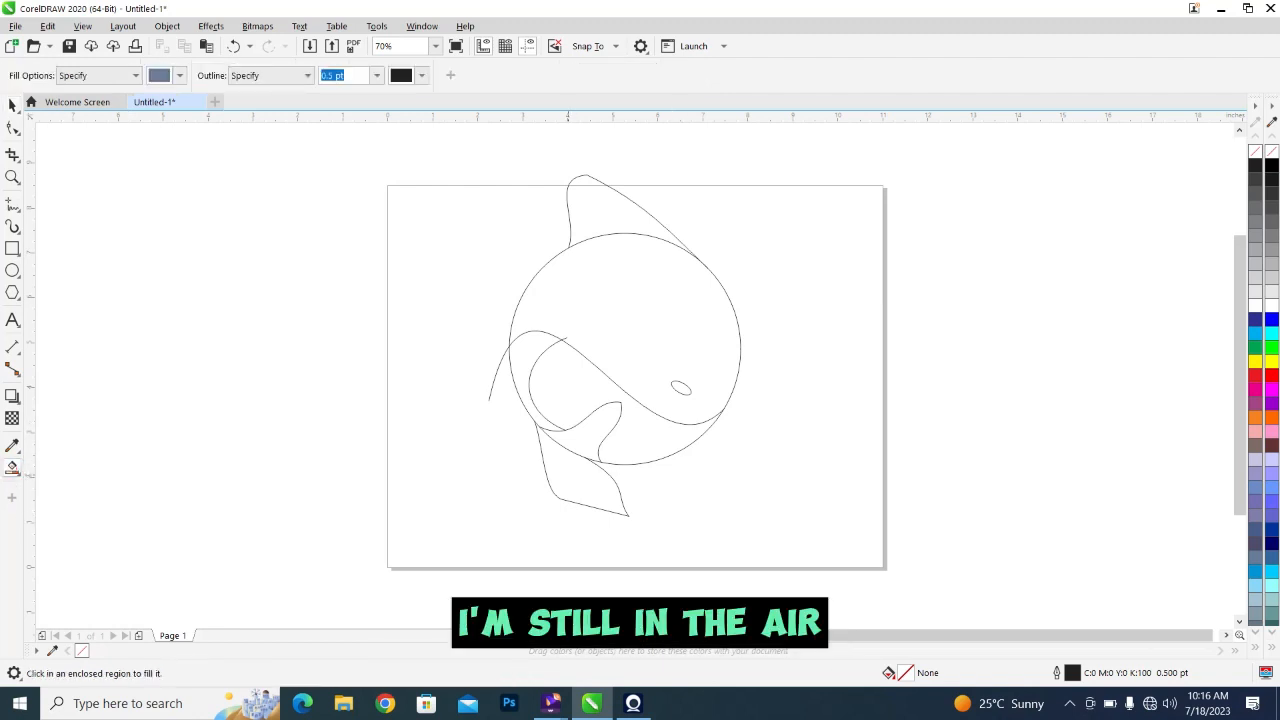
pyautogui.click(582, 482)
pyautogui.click(589, 436)
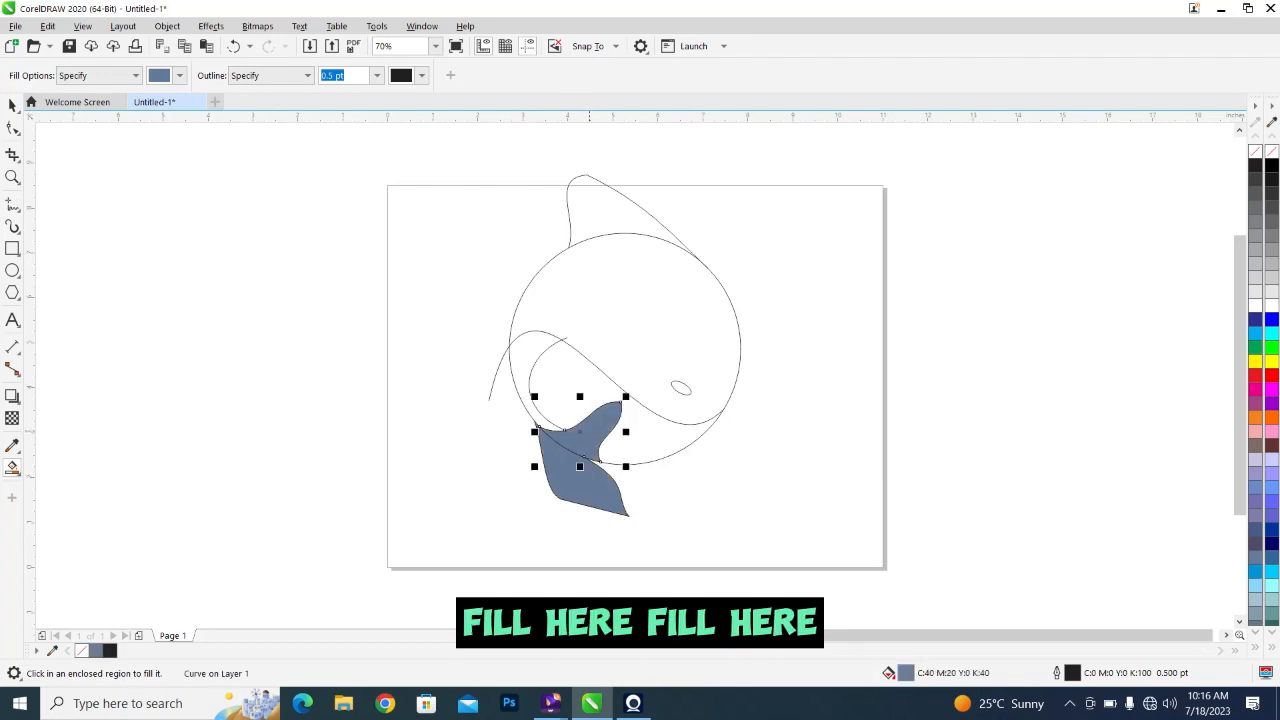
pyautogui.click(526, 355)
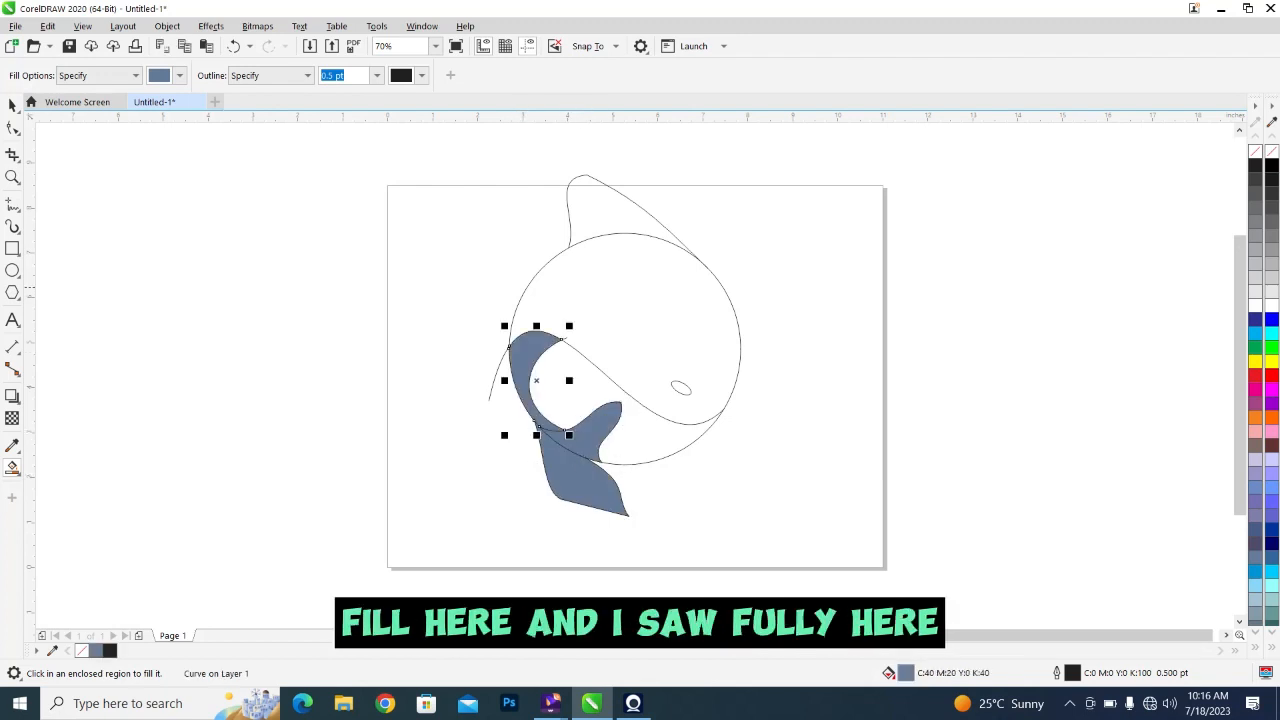
pyautogui.click(604, 287)
pyautogui.click(605, 207)
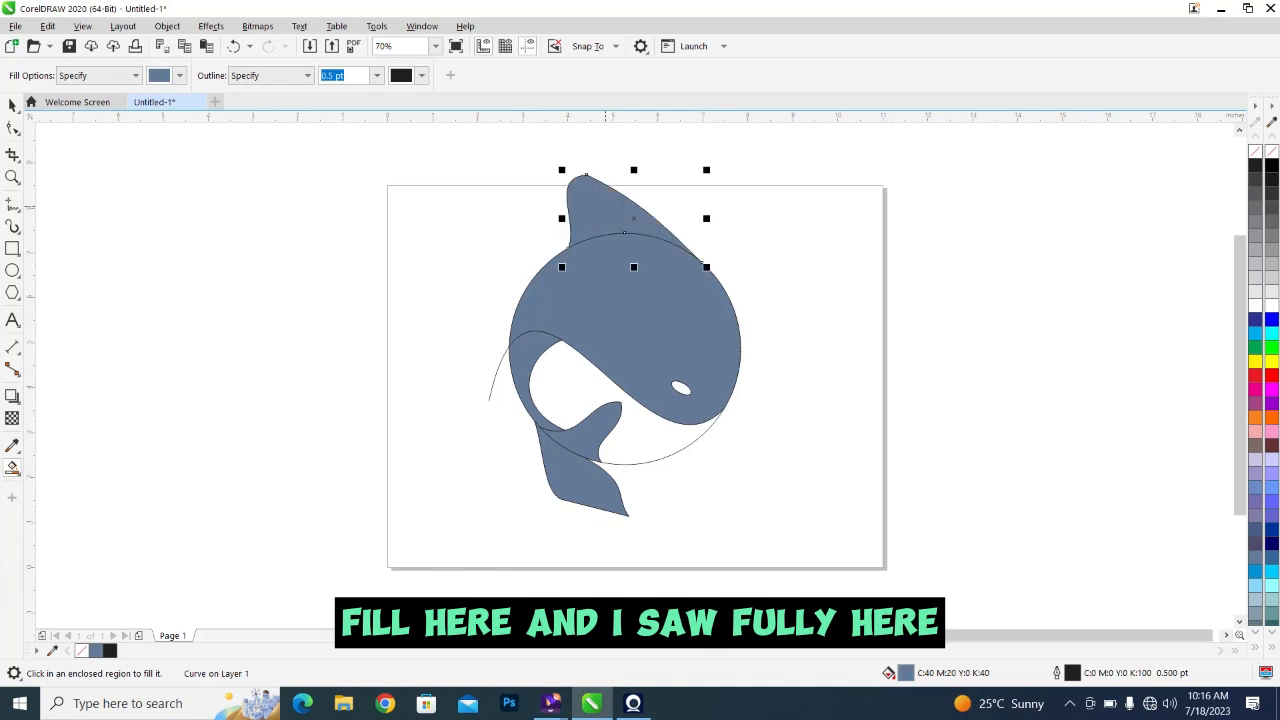
# Select all five filled dolphin shapes together and cut them from the drawing
pyautogui.click(12, 105)
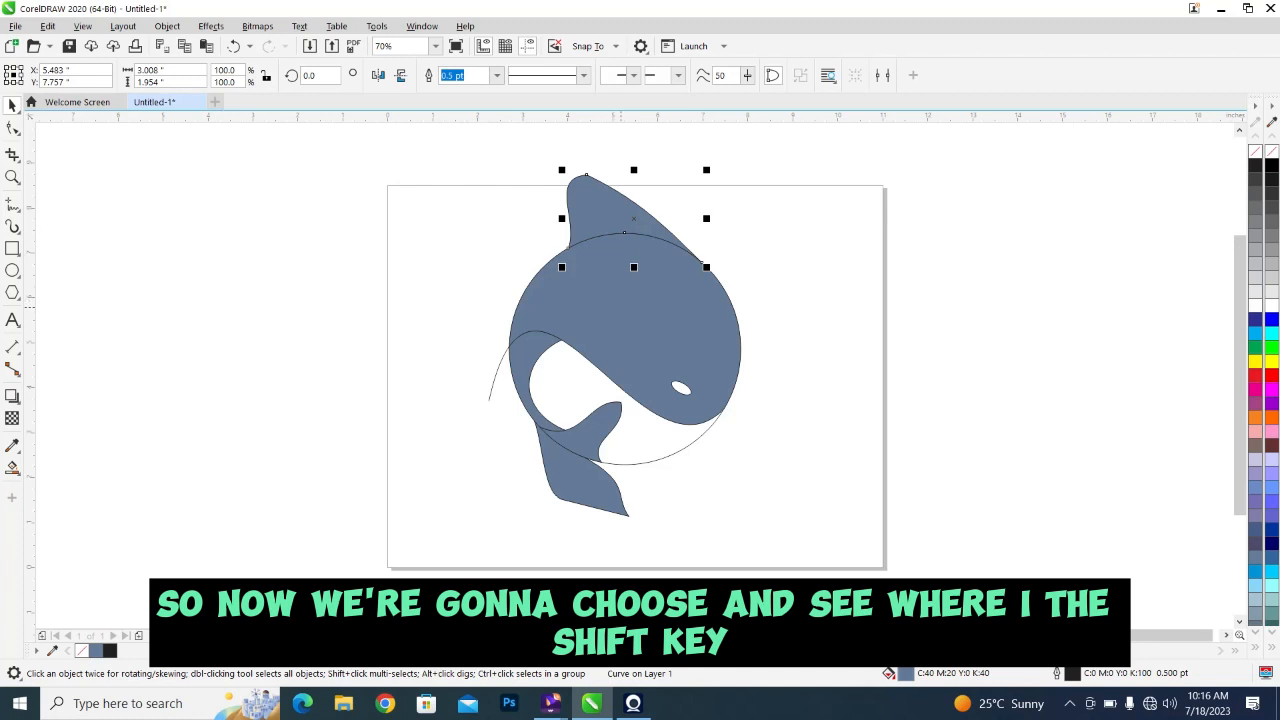
pyautogui.keyDown('shift'); pyautogui.click(622, 310); pyautogui.keyUp('shift')
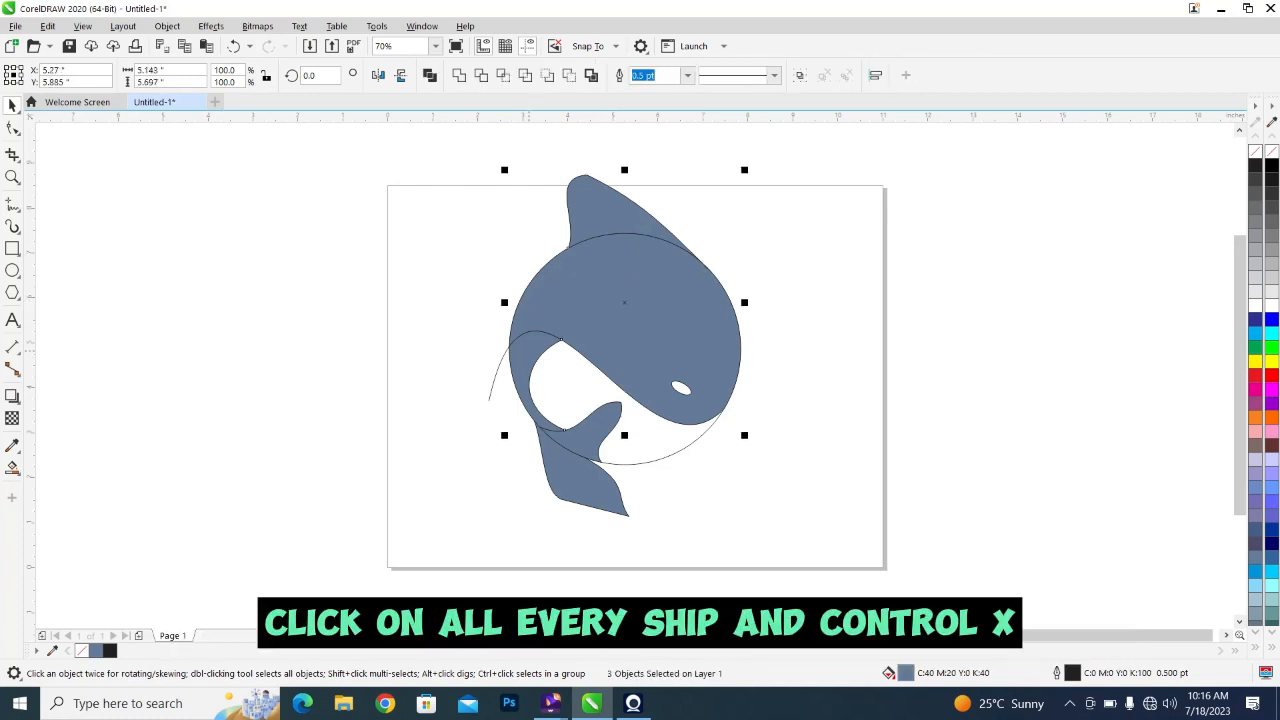
pyautogui.keyDown('shift'); pyautogui.click(580, 435); pyautogui.keyUp('shift')
pyautogui.keyDown('shift'); pyautogui.click(567, 482); pyautogui.keyUp('shift')
pyautogui.hotkey('ctrl', 'x')
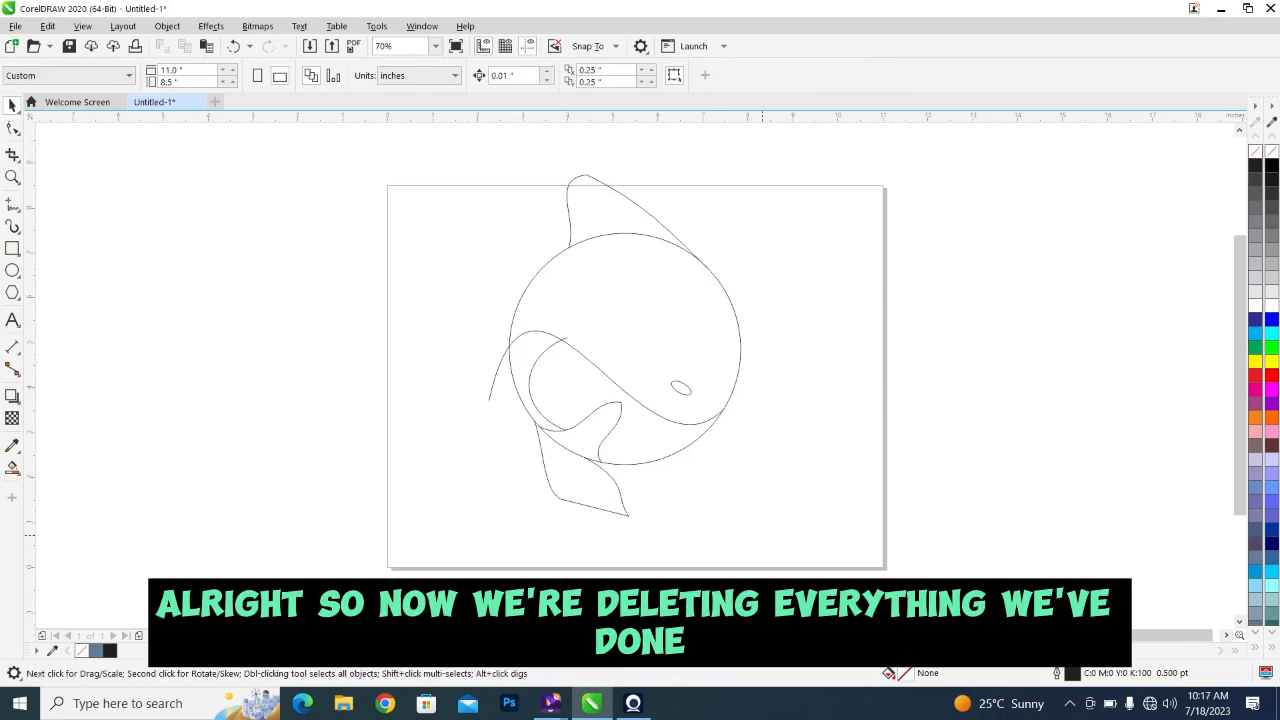
# Delete all the remaining construction outlines, then paste the cut dolphin shapes back and move them down to fit inside the page
pyautogui.hotkey('ctrl', 'a')
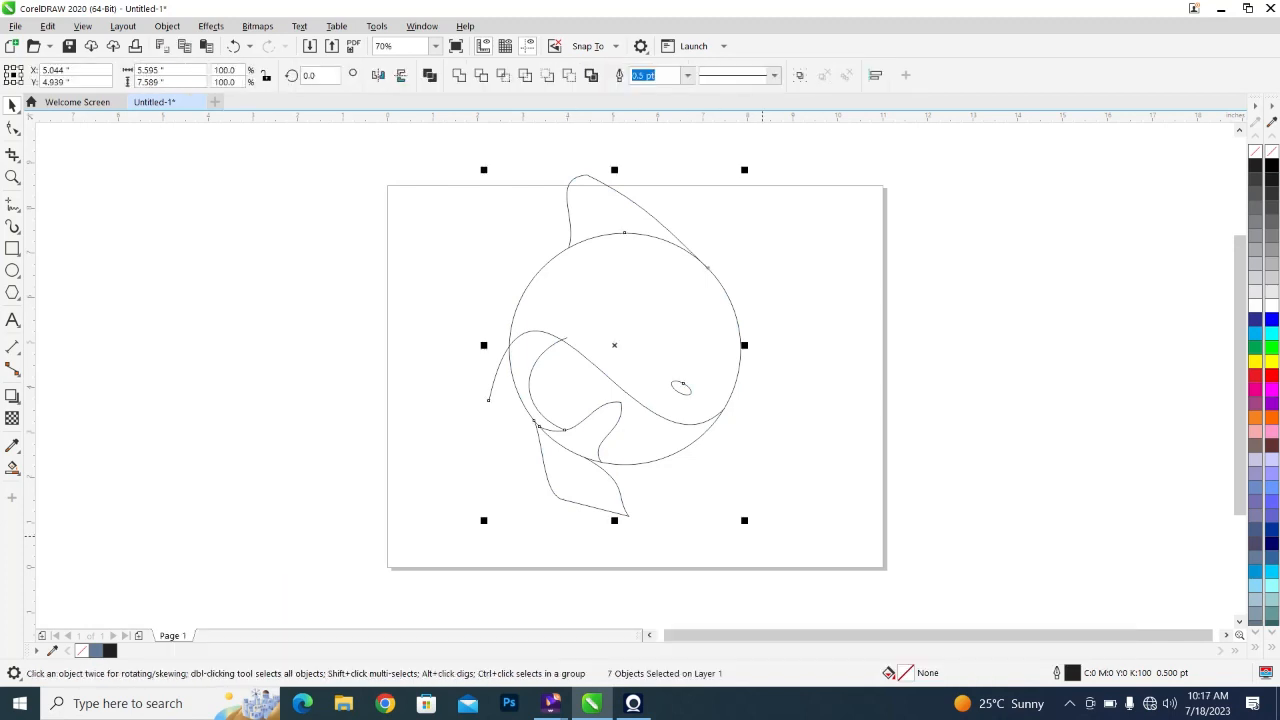
pyautogui.press('Delete')
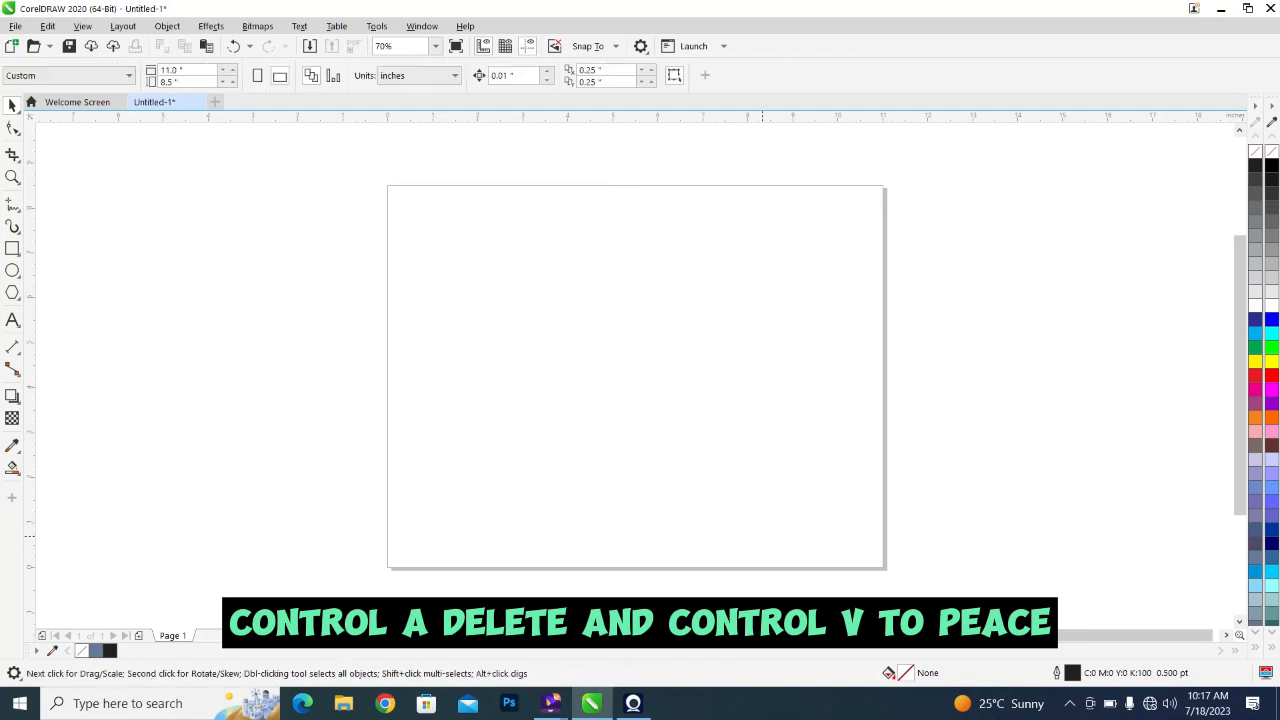
pyautogui.hotkey('ctrl', 'v')
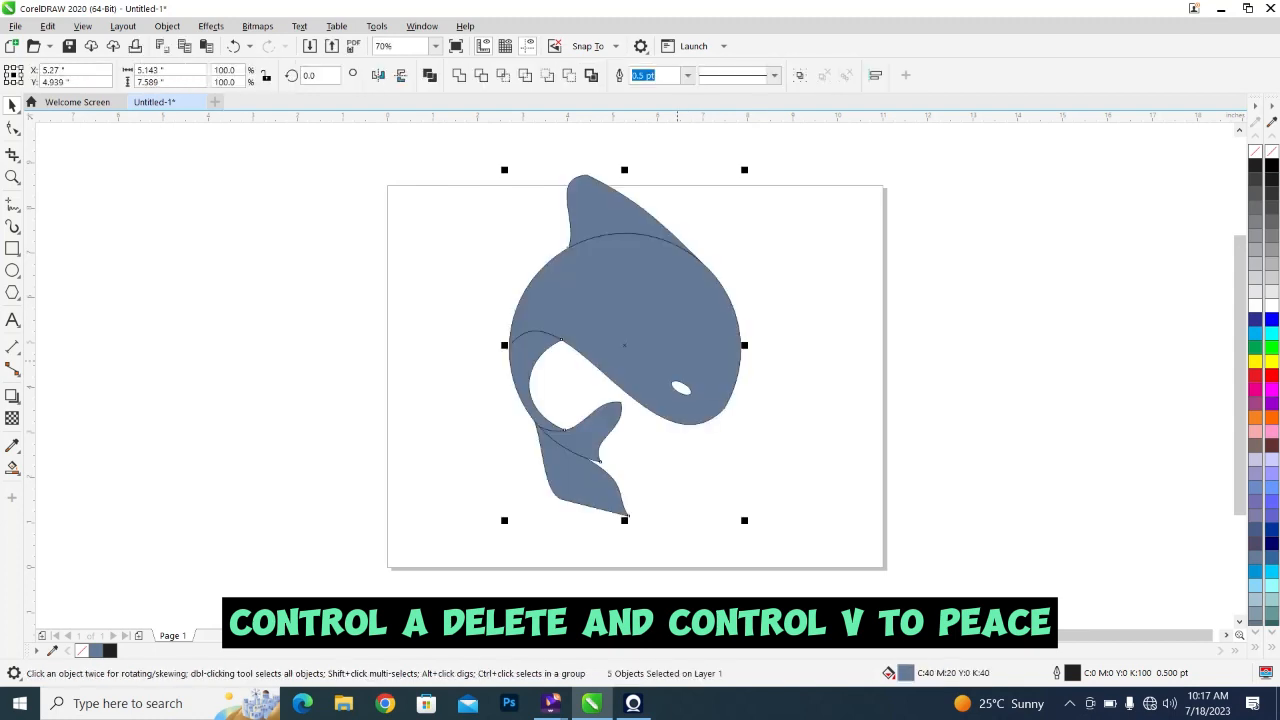
pyautogui.moveTo(625, 345); pyautogui.dragTo(633, 376)
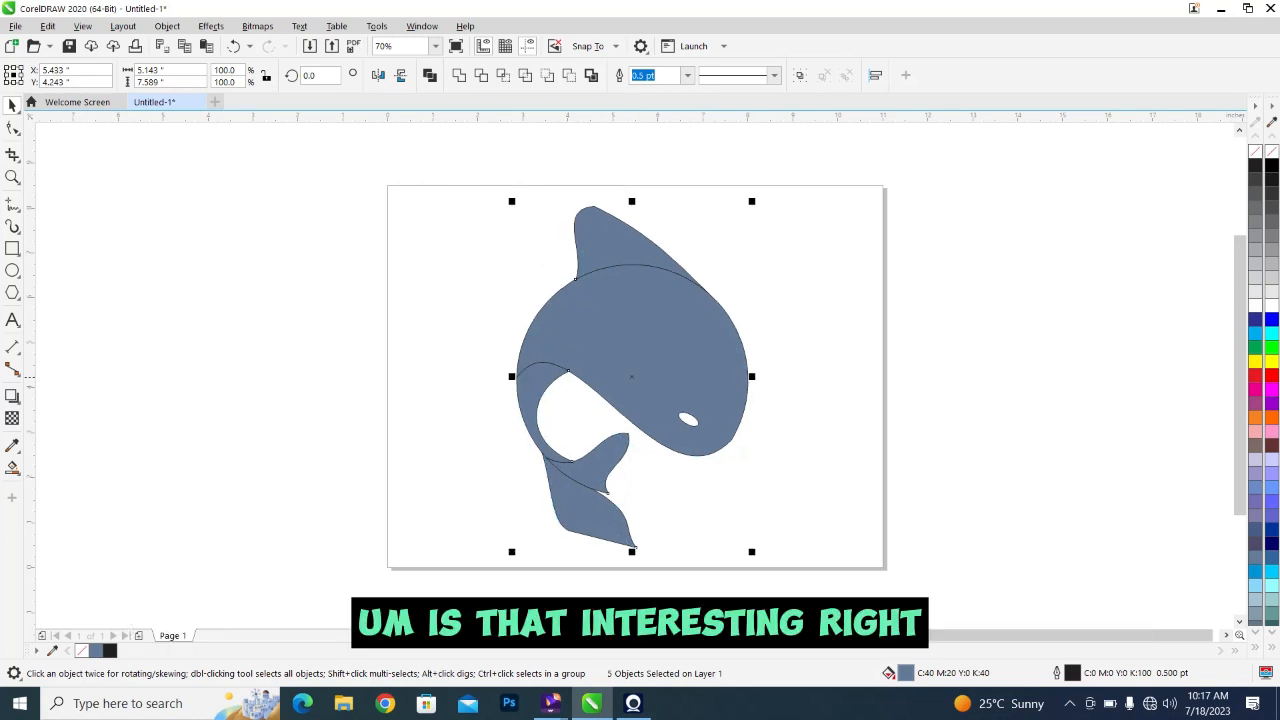
pyautogui.press('Escape')
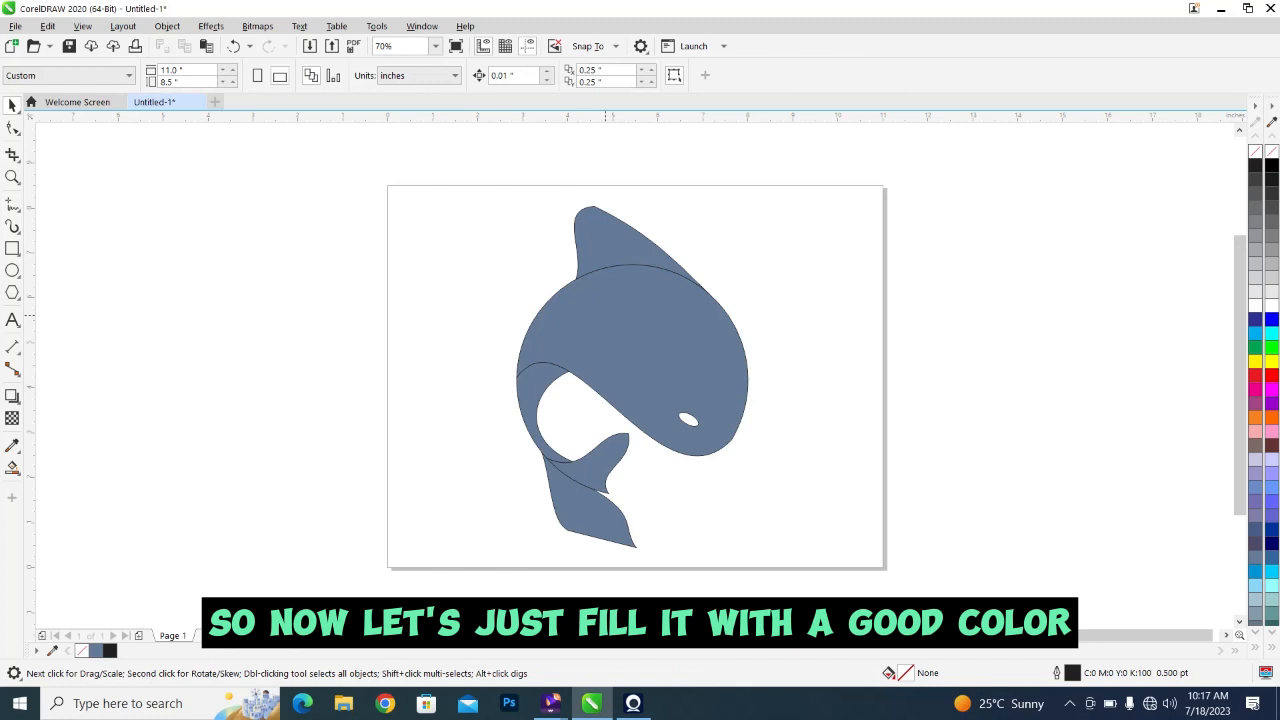
# Fill the dolphin's main body with a dark shade of blue, #000F9A
pyautogui.click(682, 414)
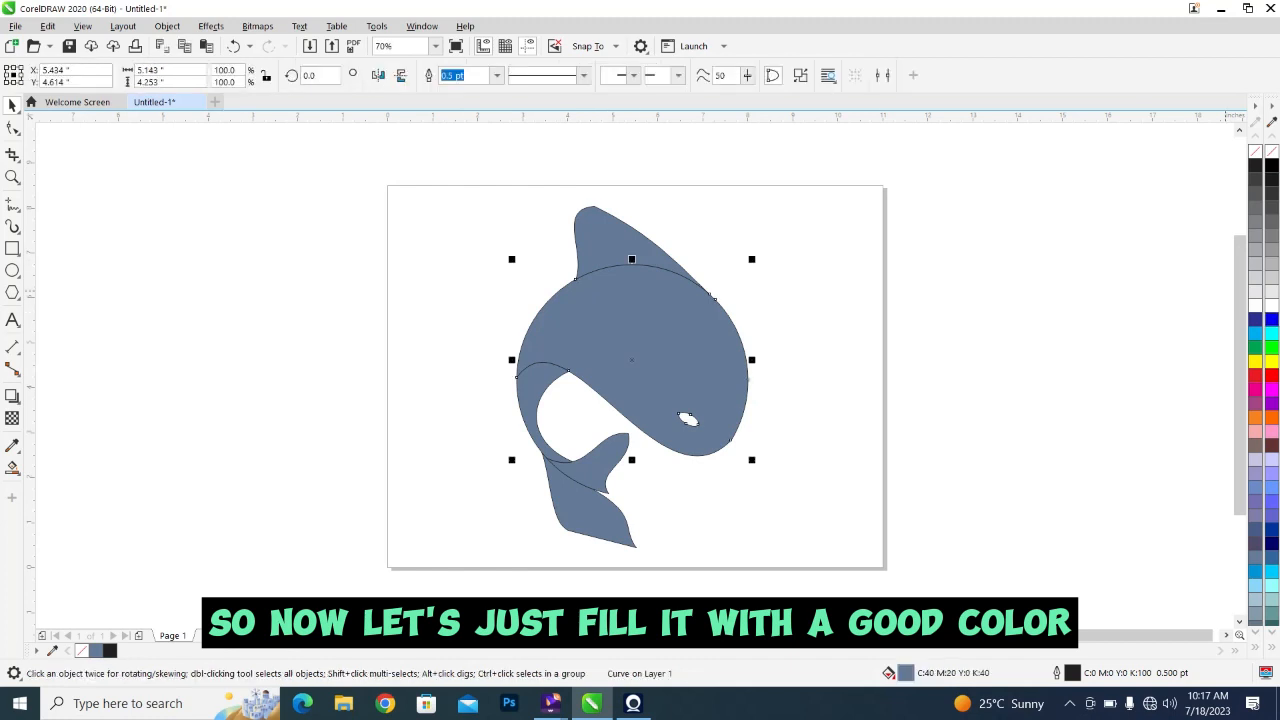
pyautogui.click(1272, 319)
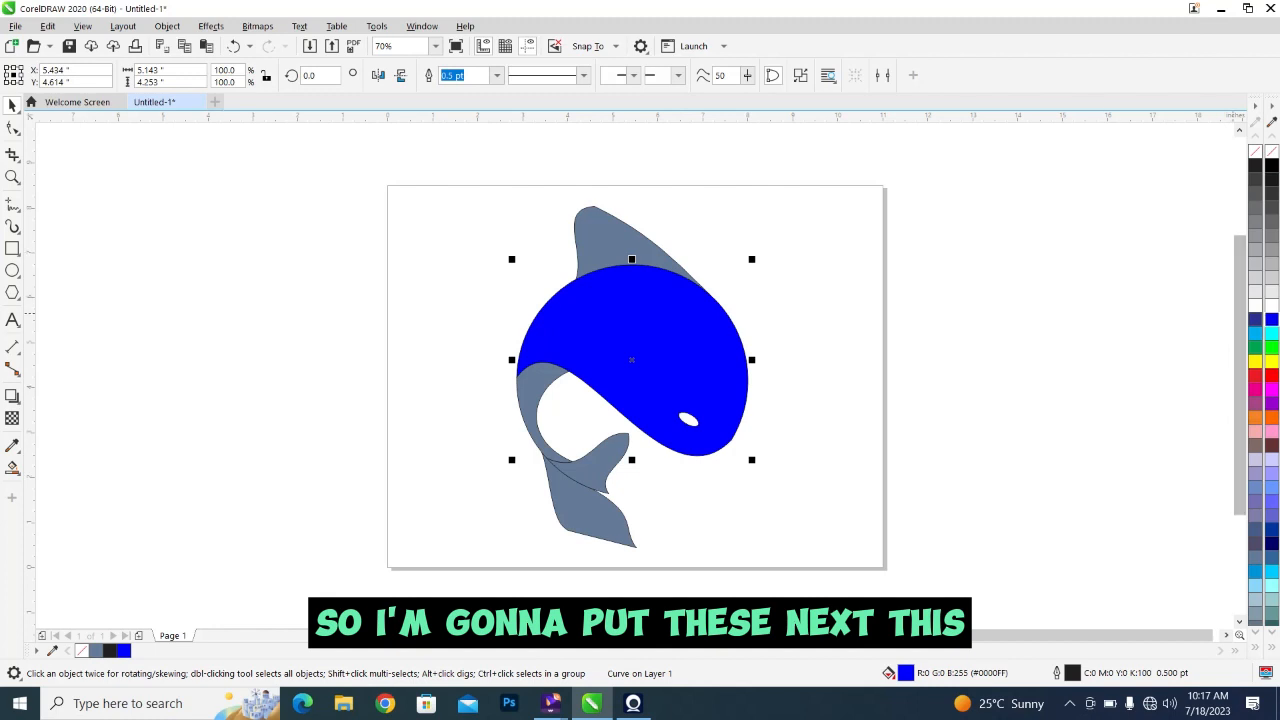
pyautogui.click(1272, 319)
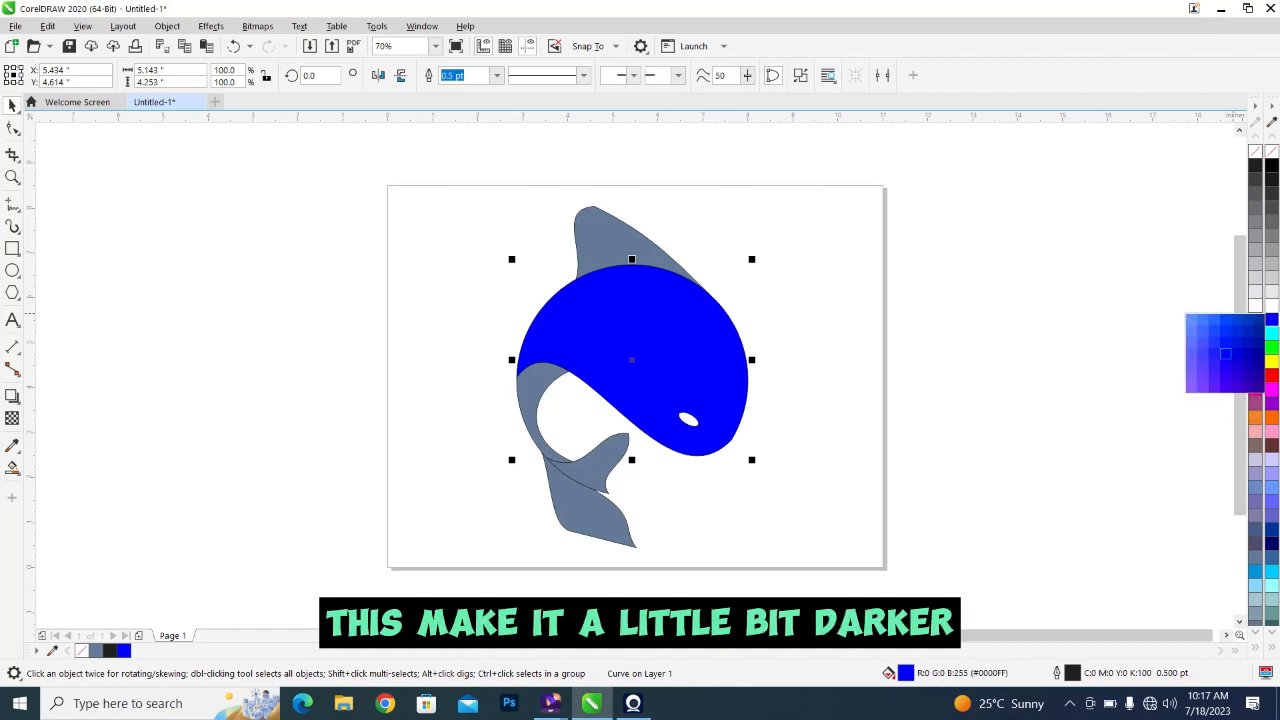
pyautogui.click(1225, 353)
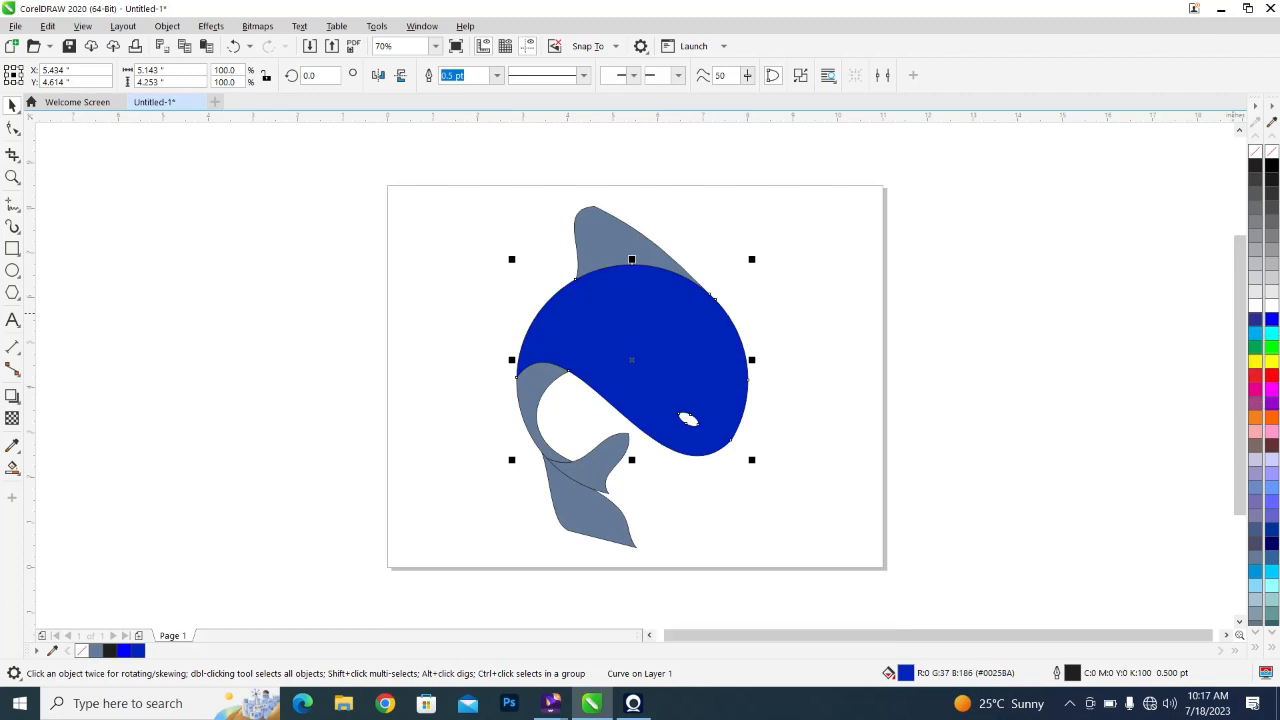
pyautogui.click(1271, 319)
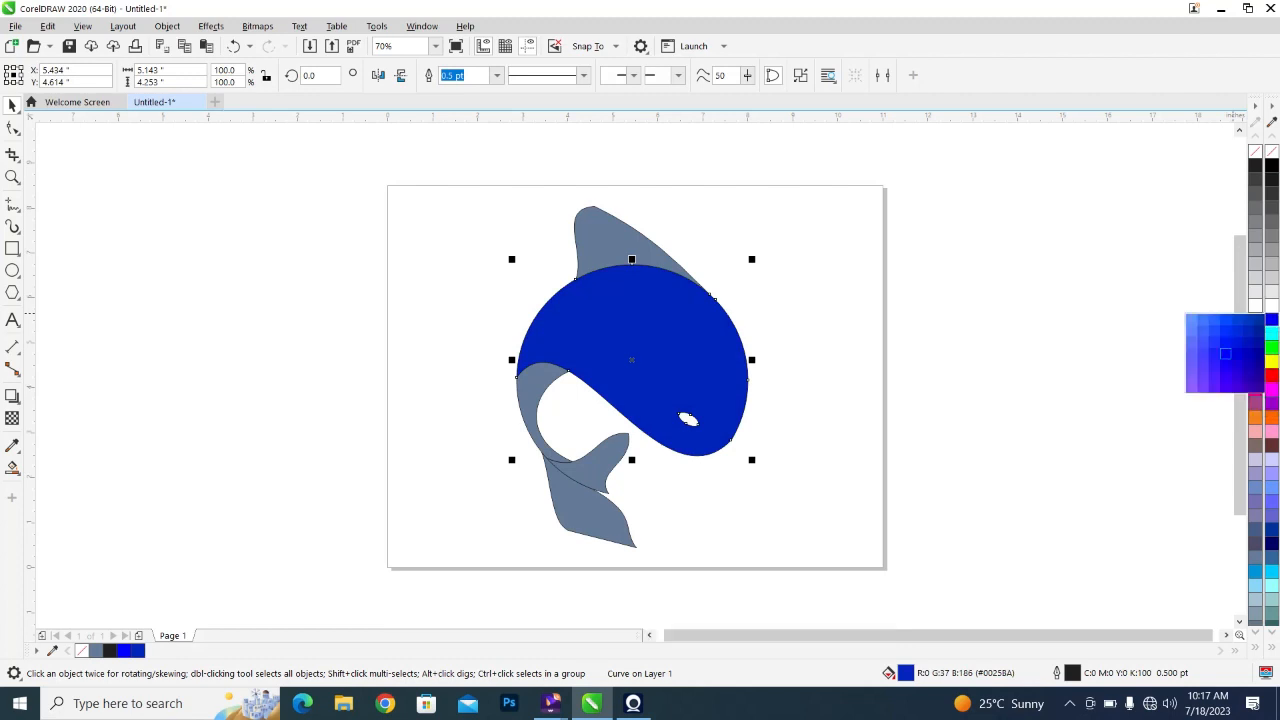
pyautogui.click(1258, 342)
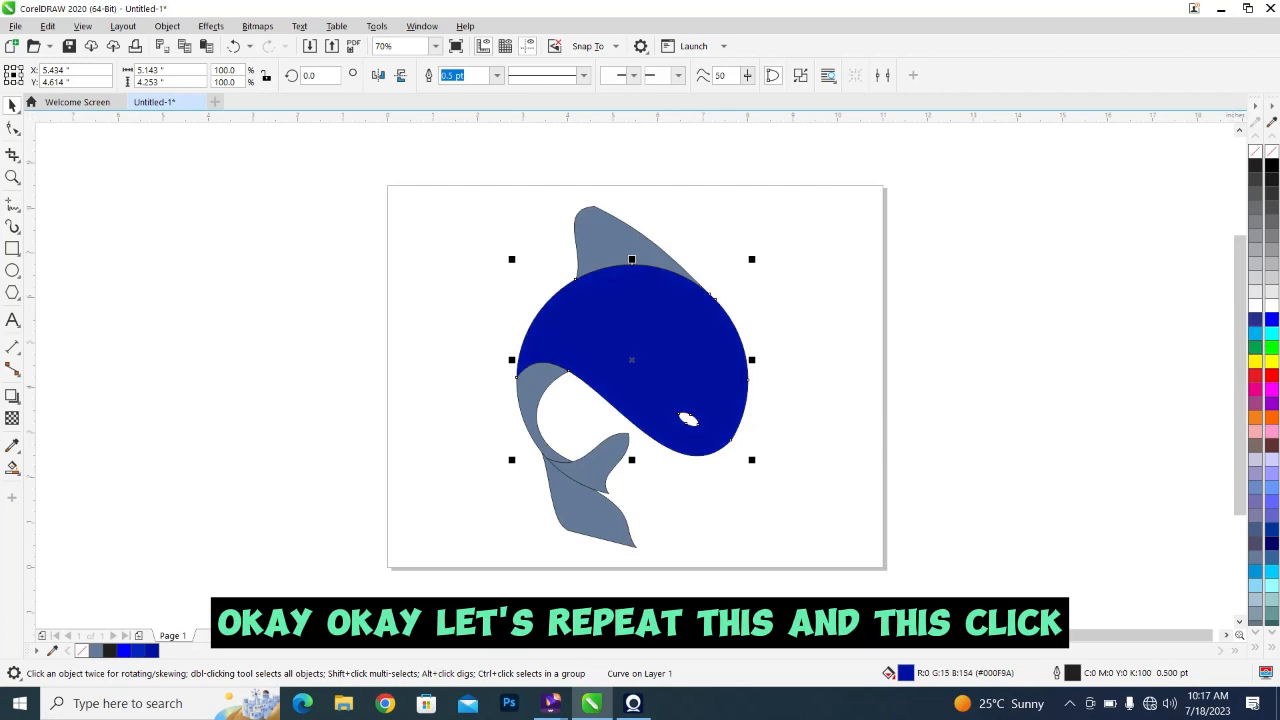
# Apply the body's dark blue #000F9A fill to the top fin and the lower tail lobe
pyautogui.click(615, 250)
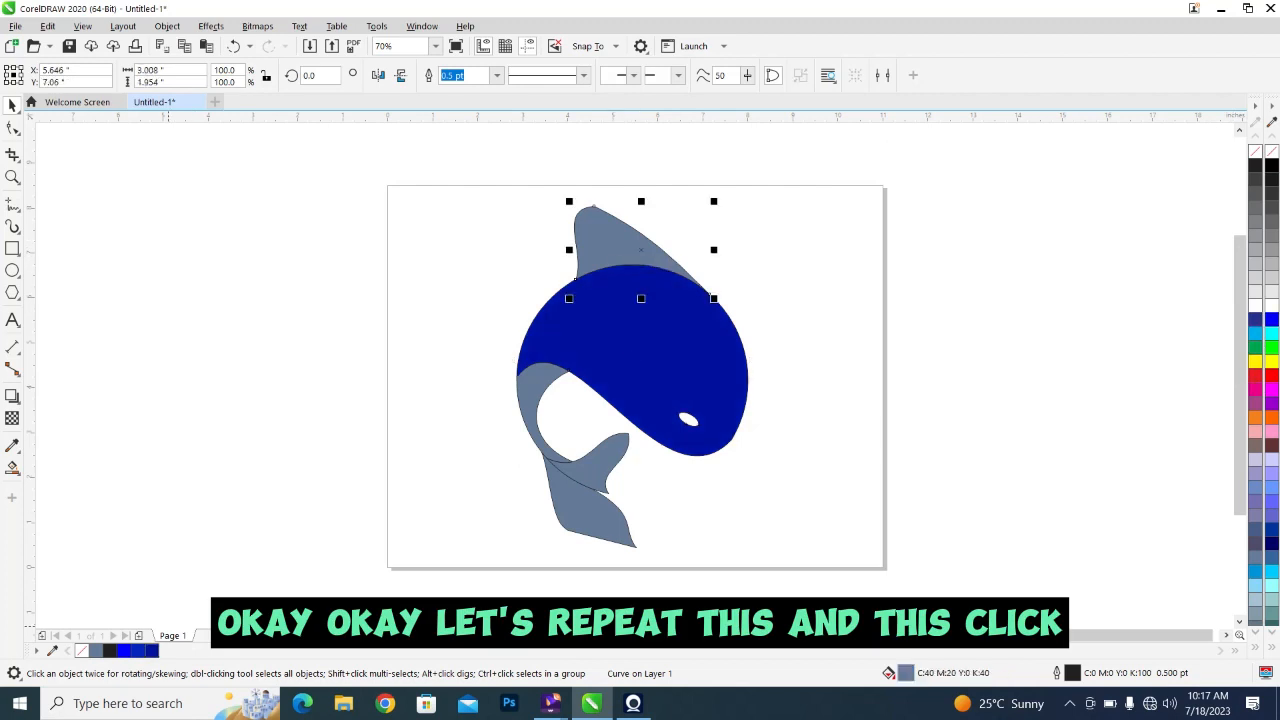
pyautogui.click(152, 650)
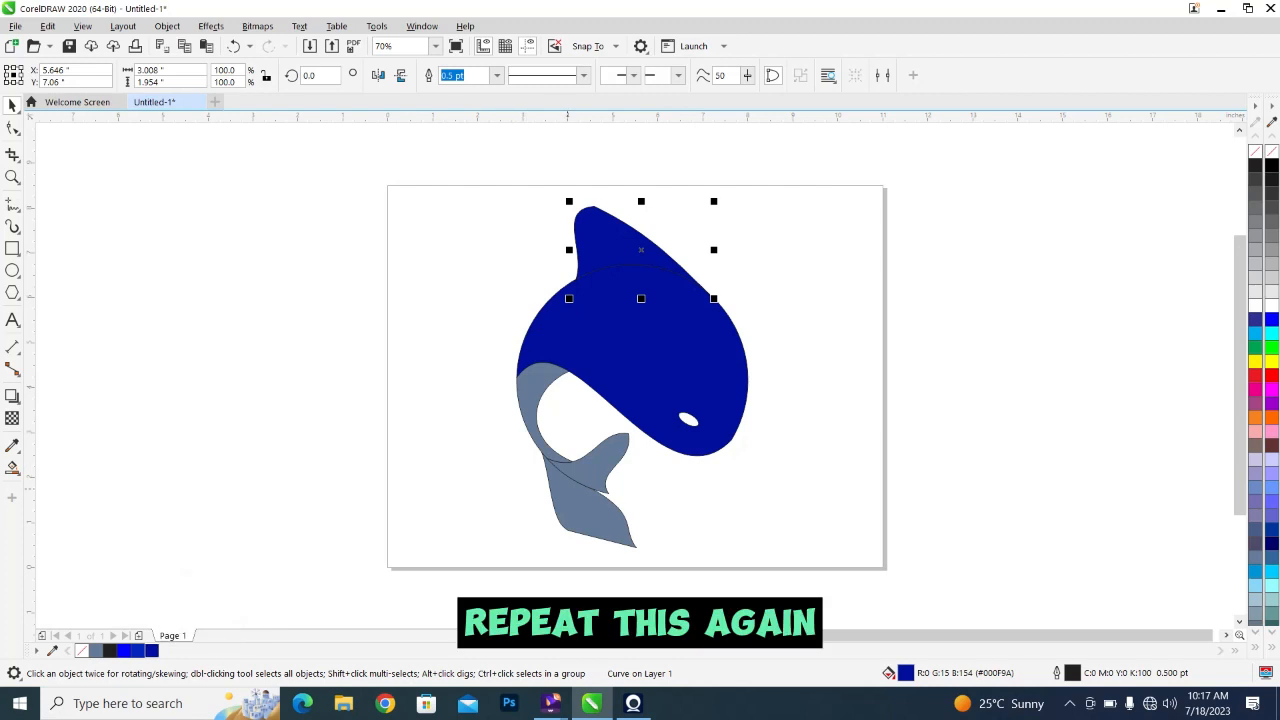
pyautogui.click(568, 489)
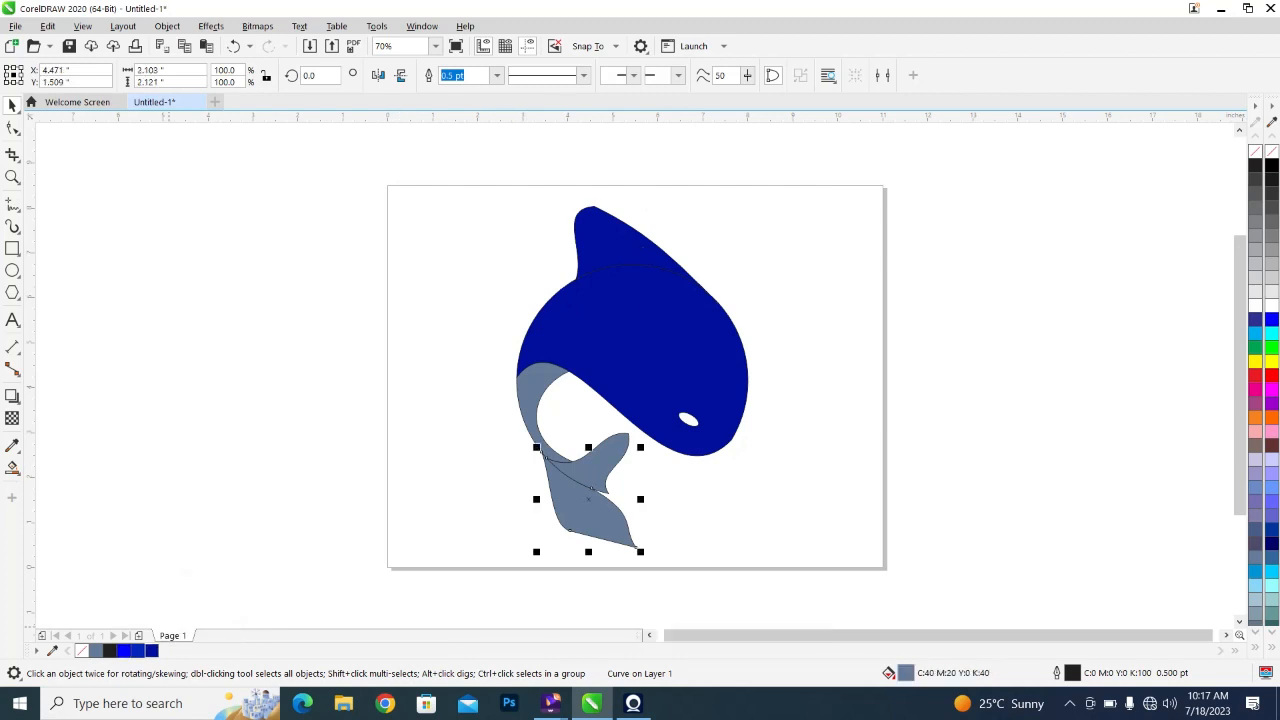
pyautogui.click(152, 650)
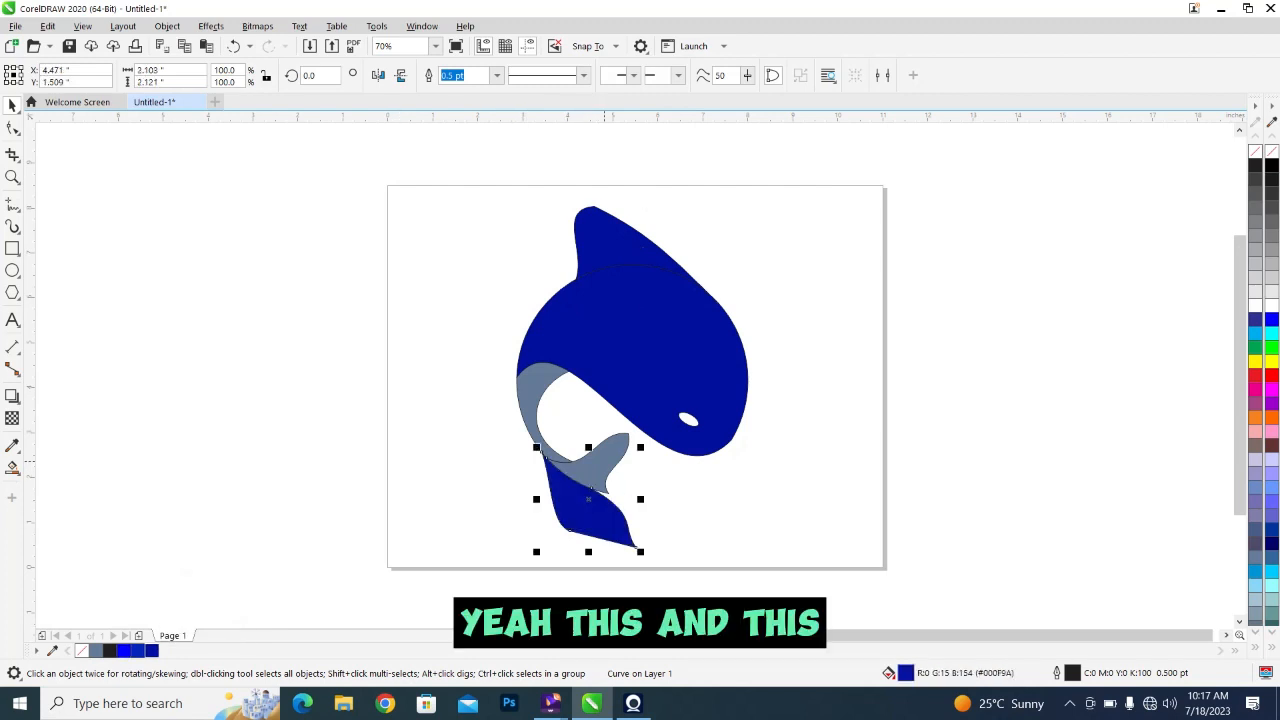
# Fill the upper tail lobe with the body's dark blue #000F9A and the belly crescent with the lighter blue #0000FF
pyautogui.click(604, 462)
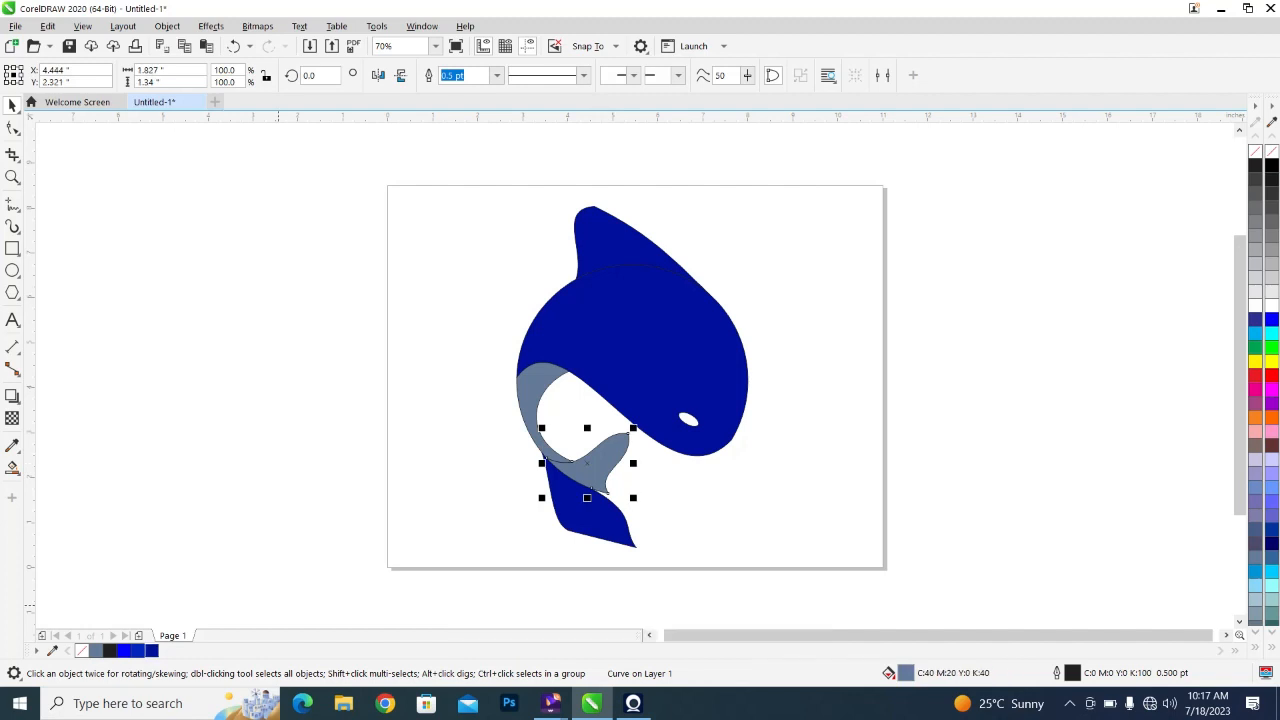
pyautogui.click(152, 650)
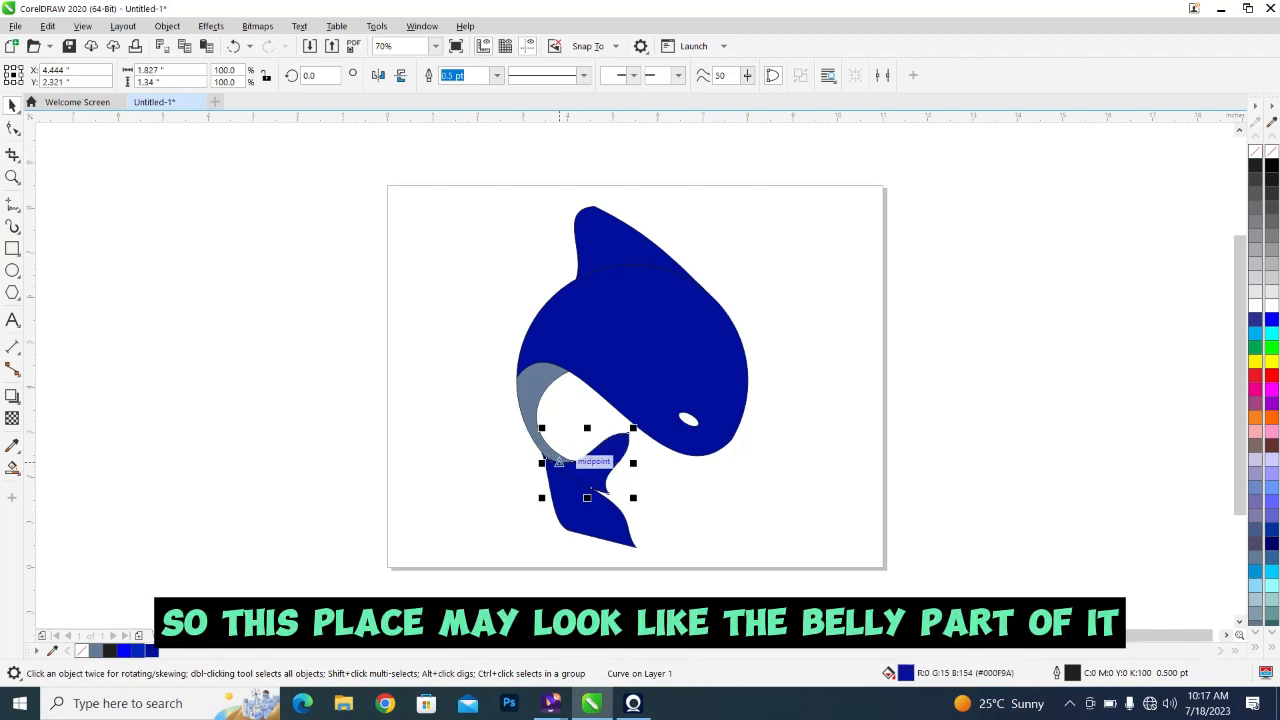
pyautogui.click(520, 382)
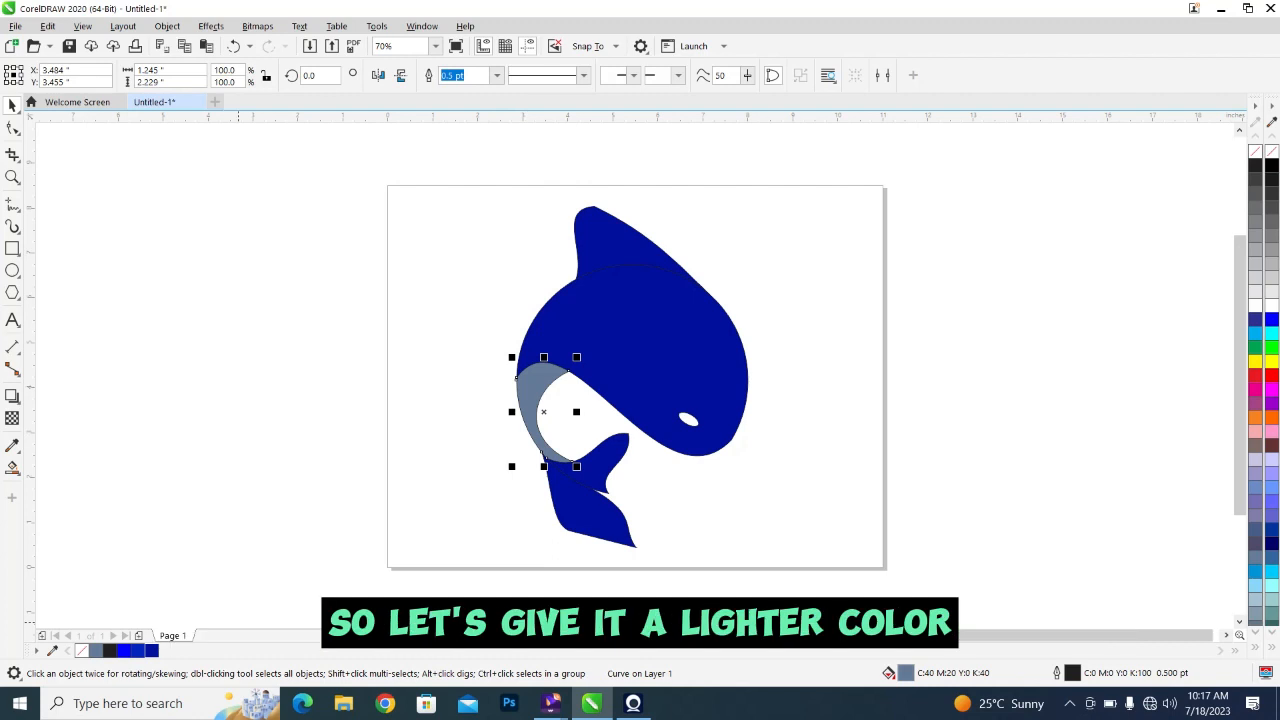
pyautogui.click(124, 650)
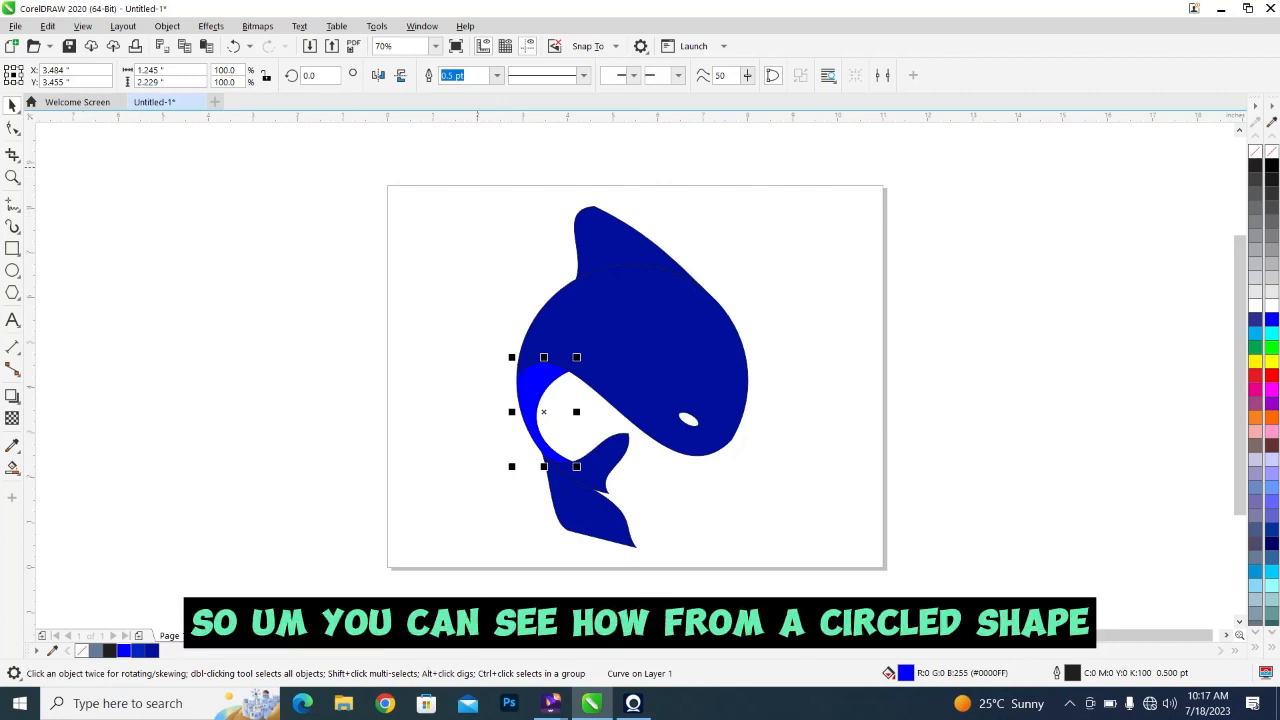
pyautogui.click(489, 167)
pyautogui.moveTo(489, 167); pyautogui.dragTo(777, 567)
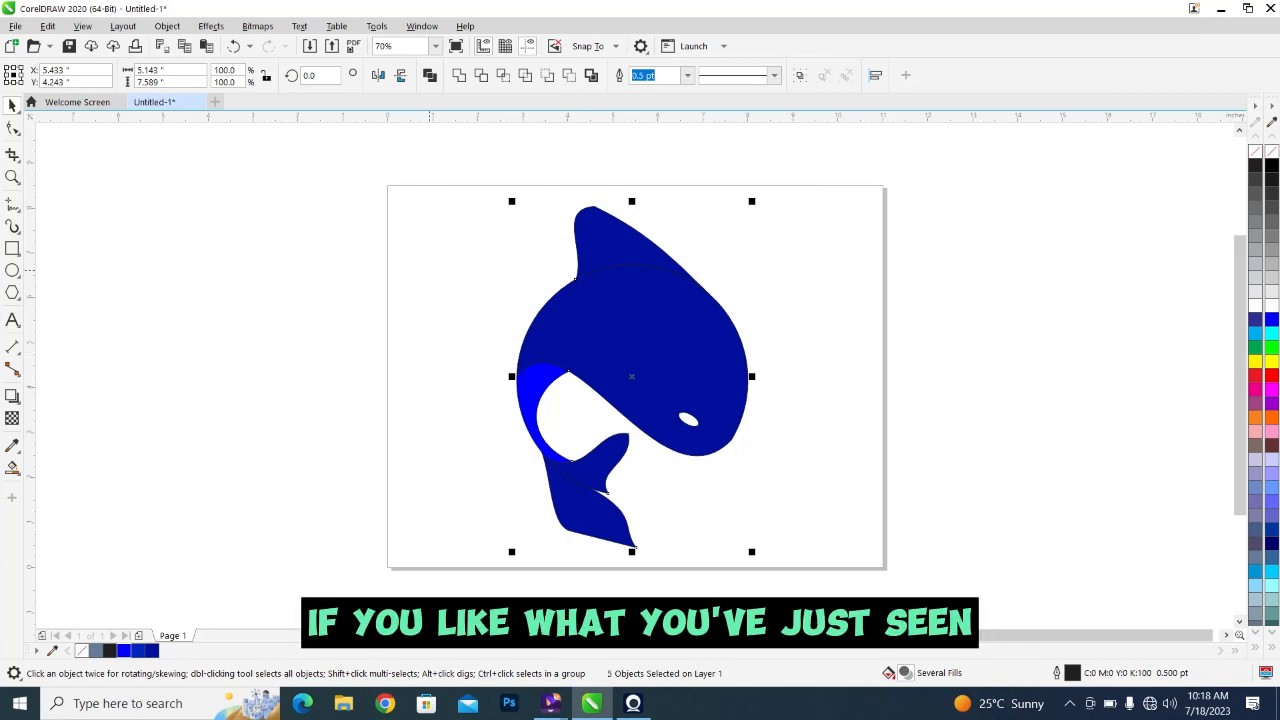
pyautogui.press('Escape')
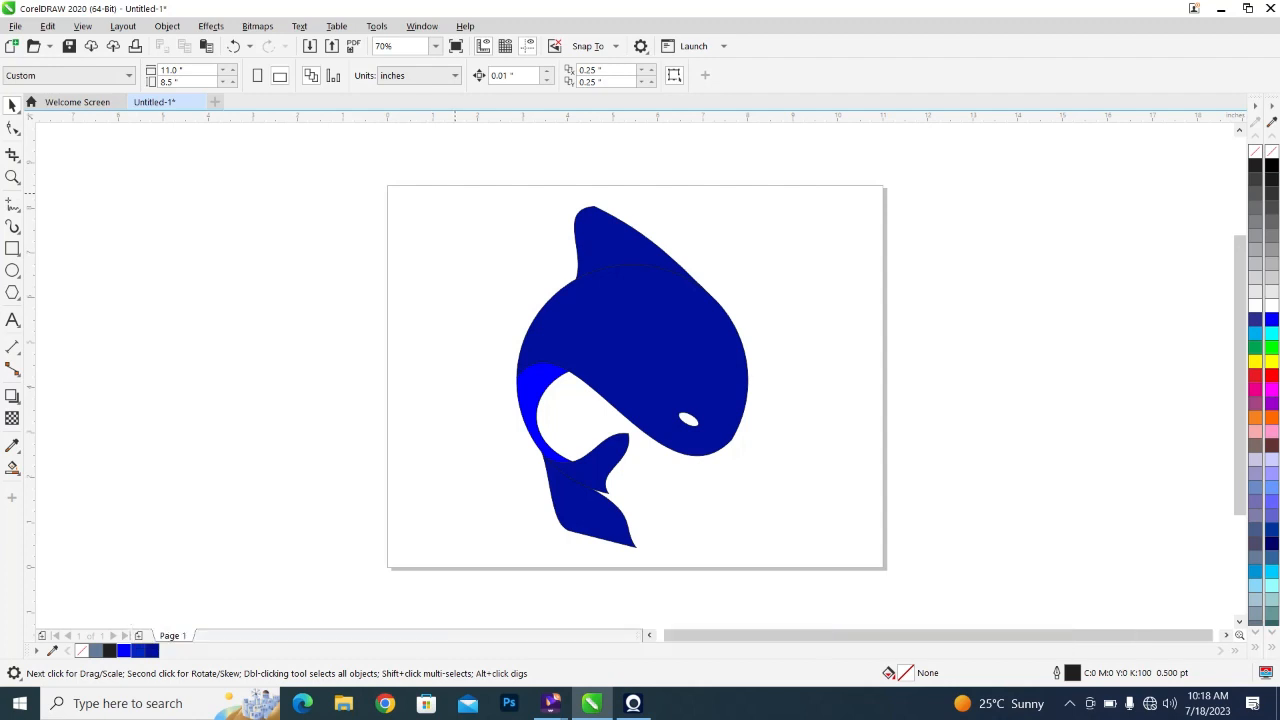
# Set the outline width of all five dolphin shapes to None
pyautogui.moveTo(457, 190); pyautogui.dragTo(780, 578)
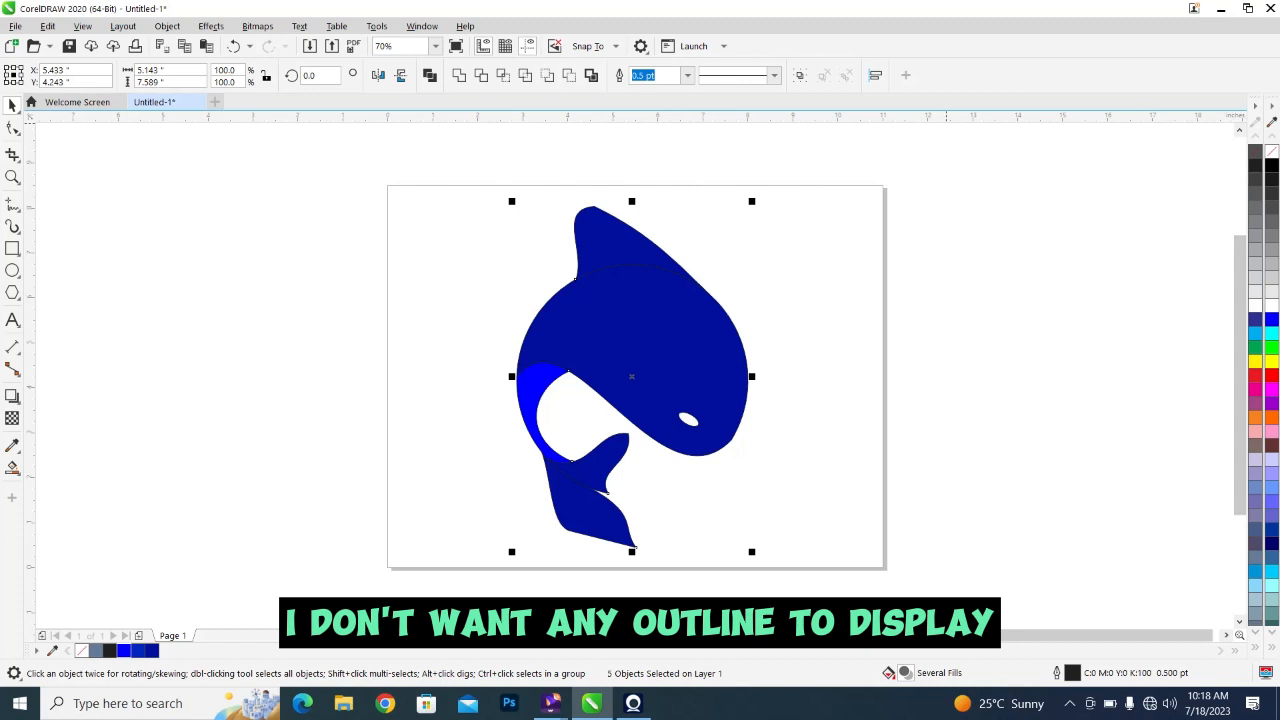
pyautogui.click(687, 75)
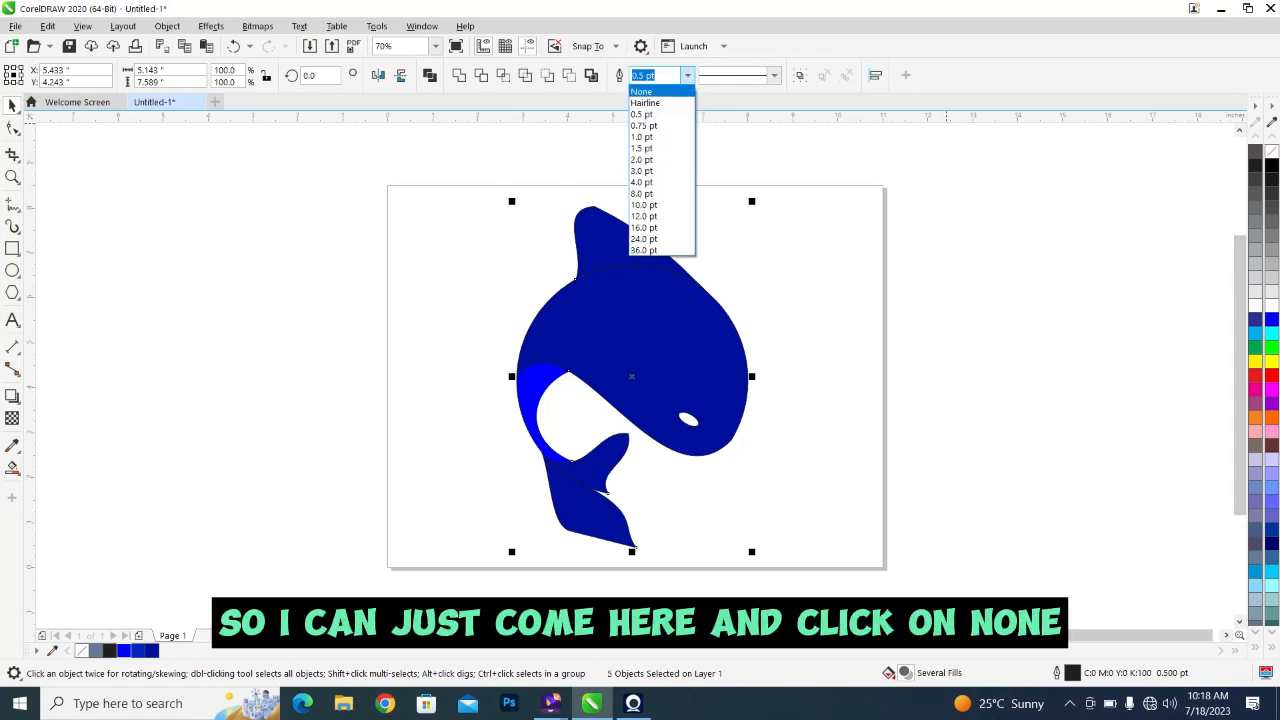
pyautogui.click(641, 91)
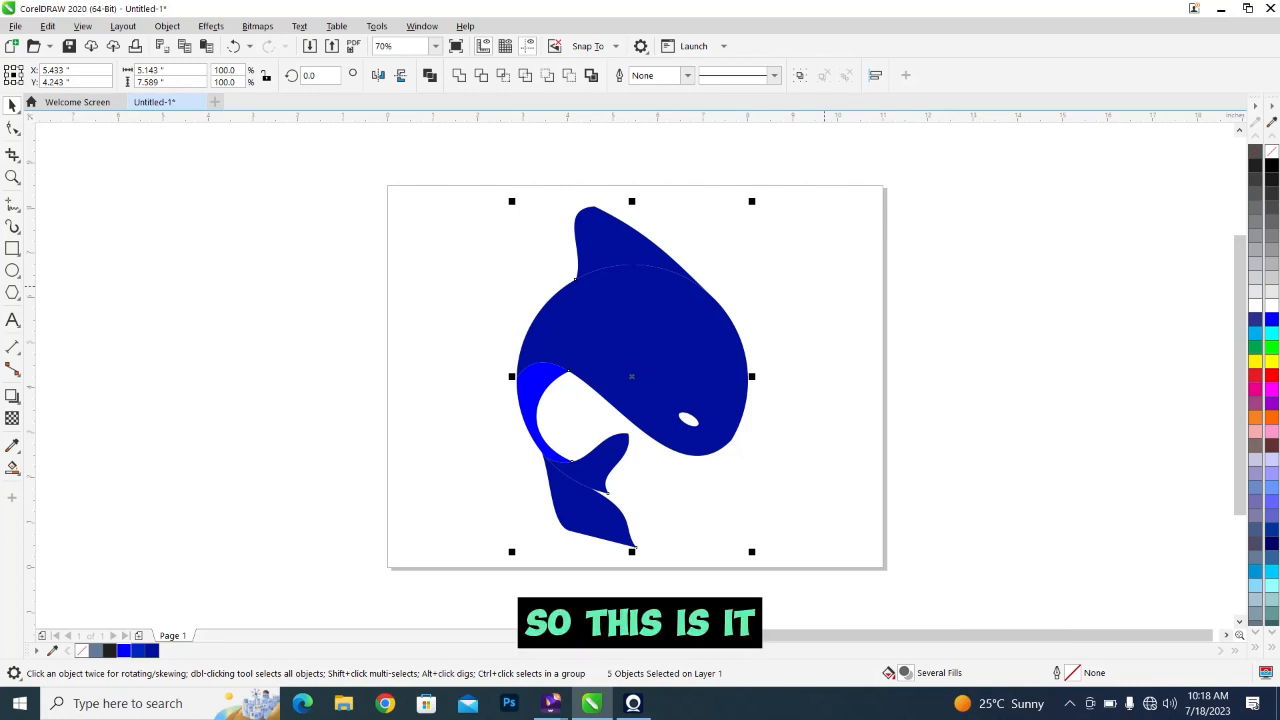
pyautogui.click(824, 286)
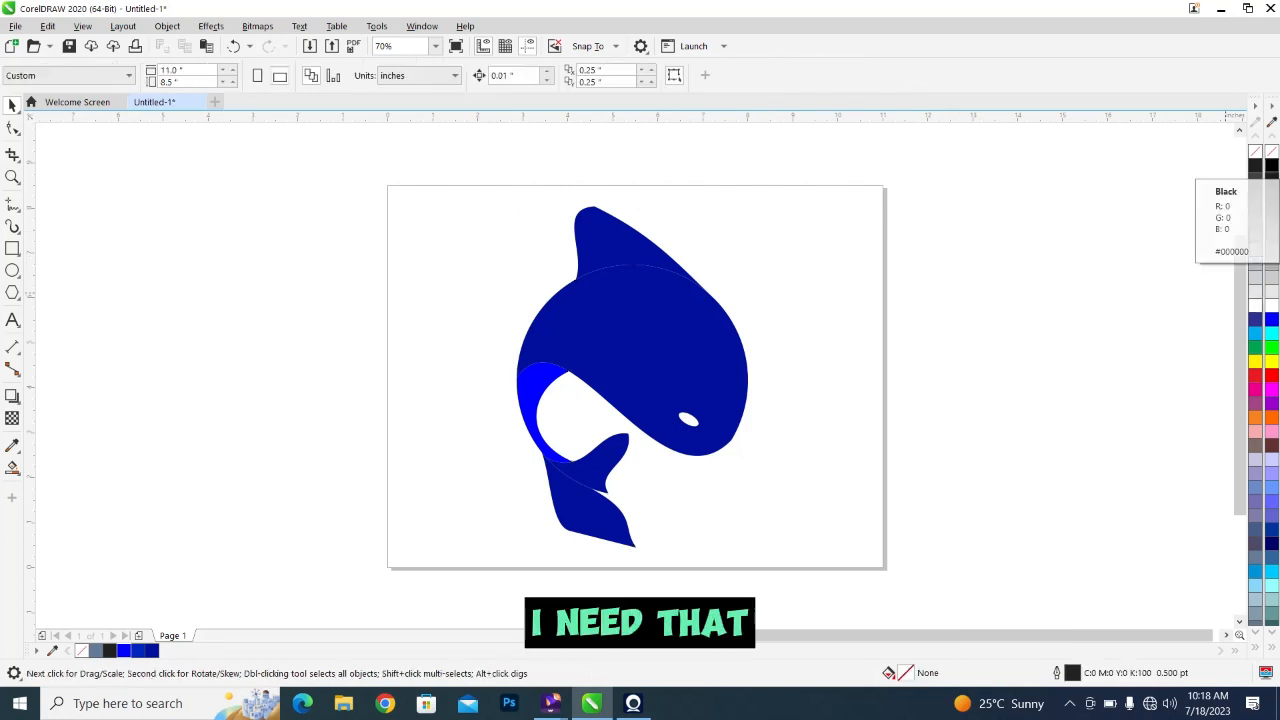
# Give all five dolphin shapes a black #000000 outline, then deselect them
pyautogui.moveTo(842, 200); pyautogui.dragTo(413, 585)
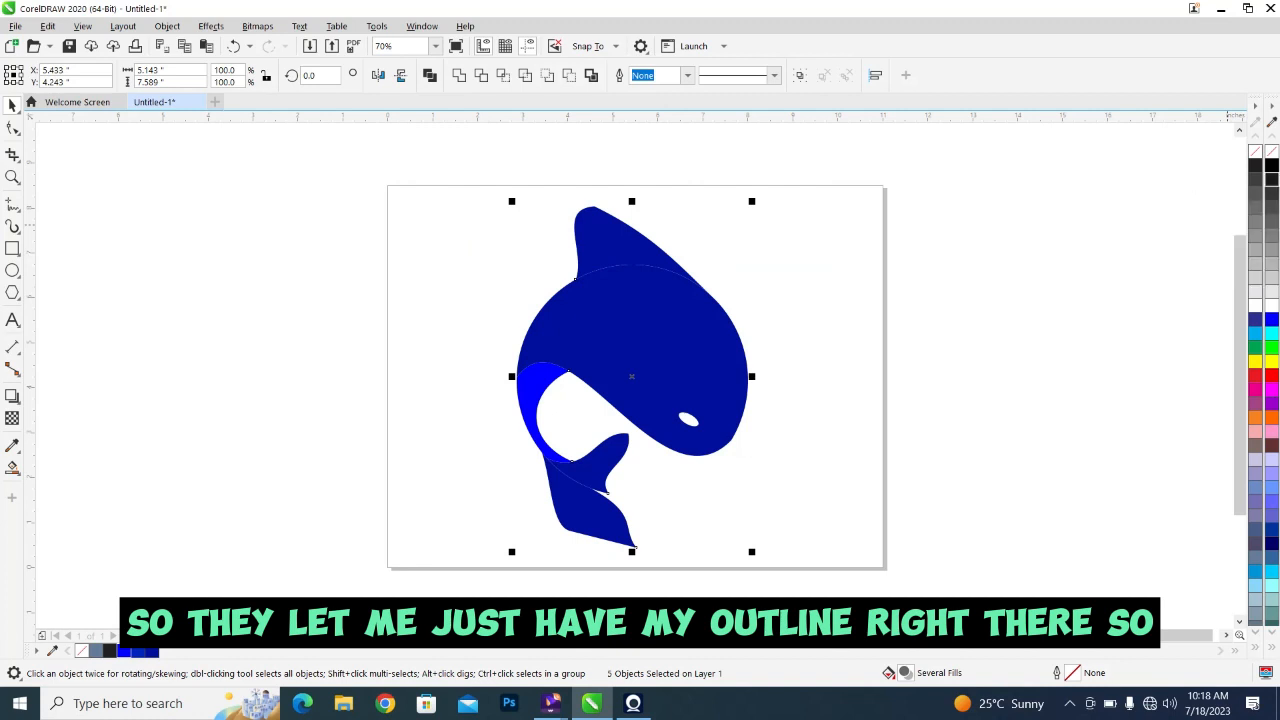
pyautogui.rightClick(1271, 165)
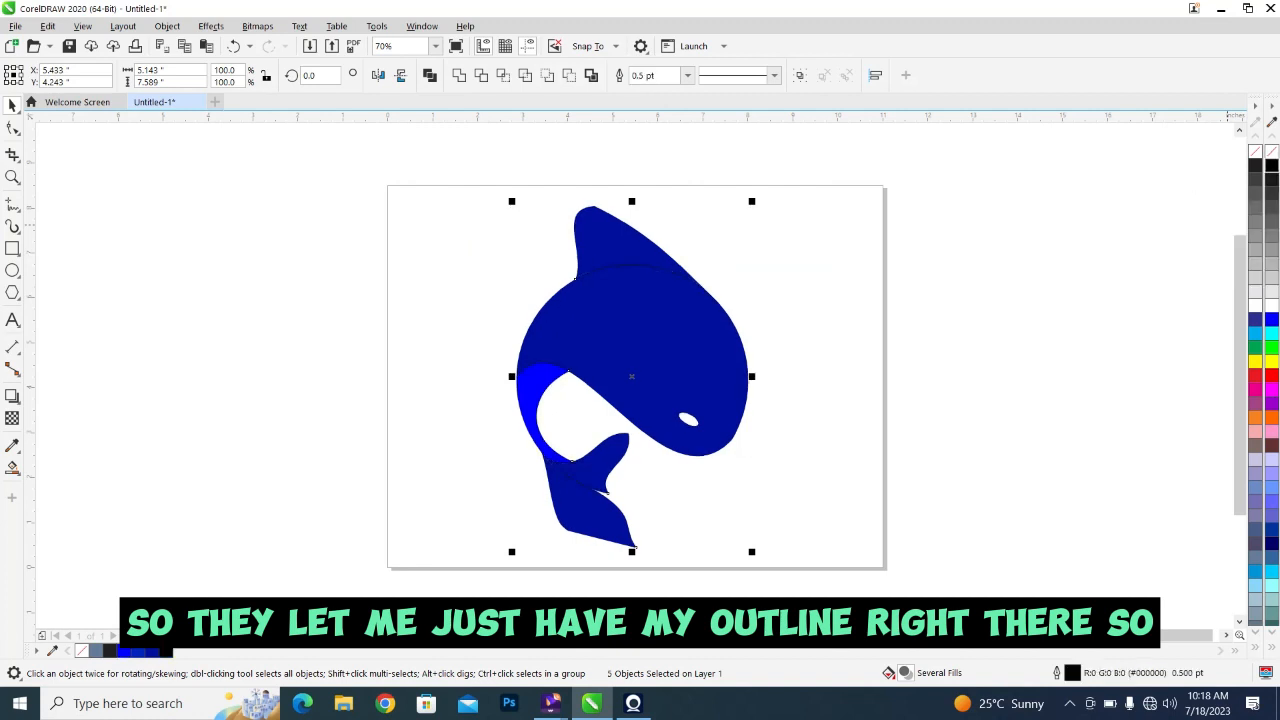
pyautogui.press('Escape')
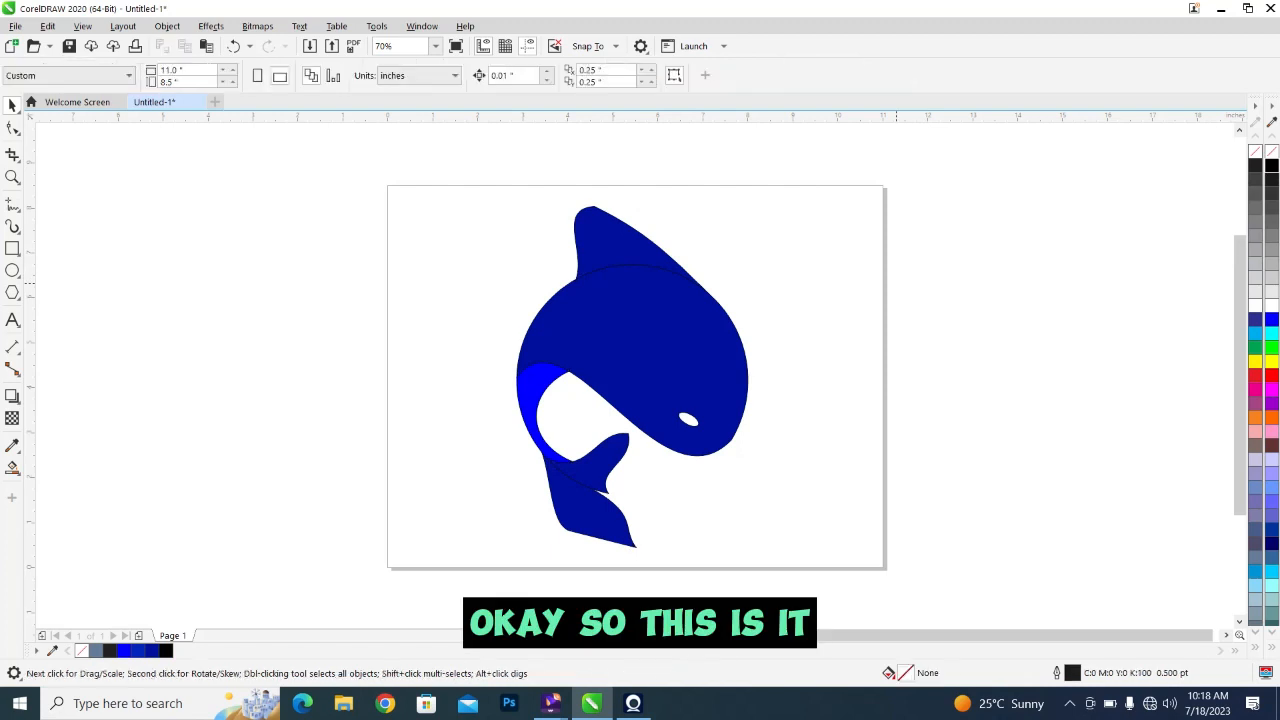